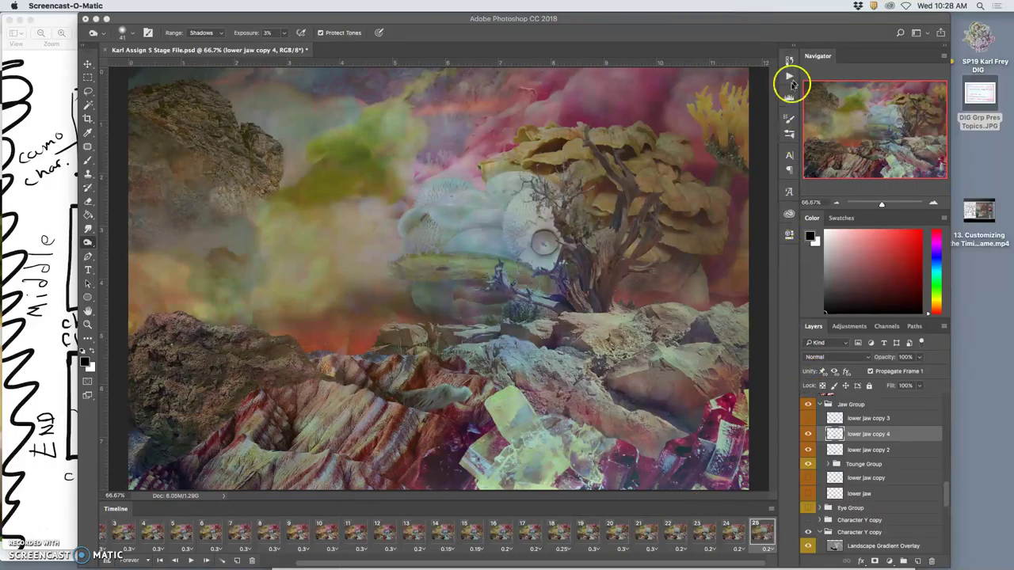
Step: Undo the Layer Via Copy by returning to the last Master Opacity Change state in History
left_click(789, 61)
left_click(789, 62)
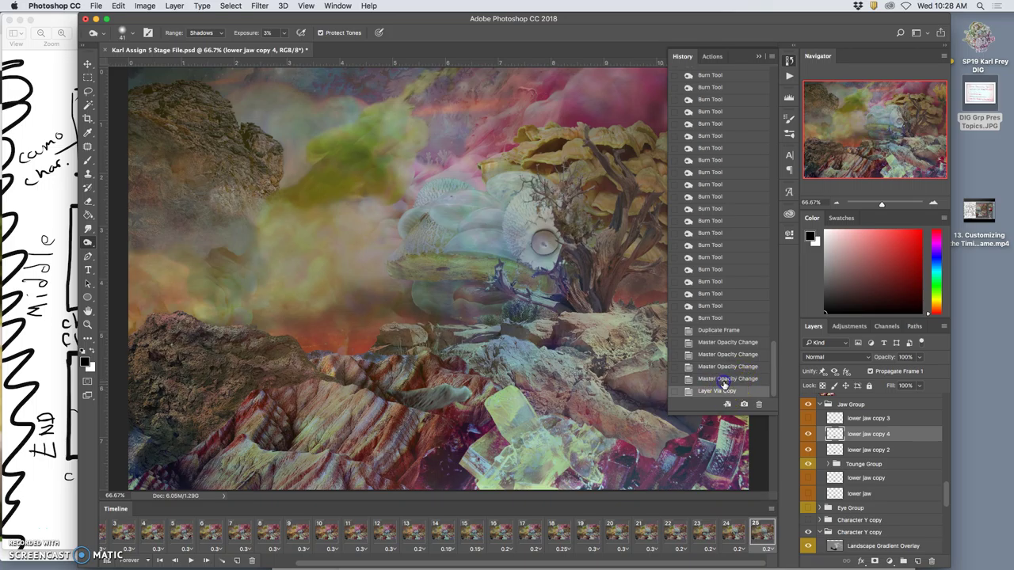
left_click(724, 384)
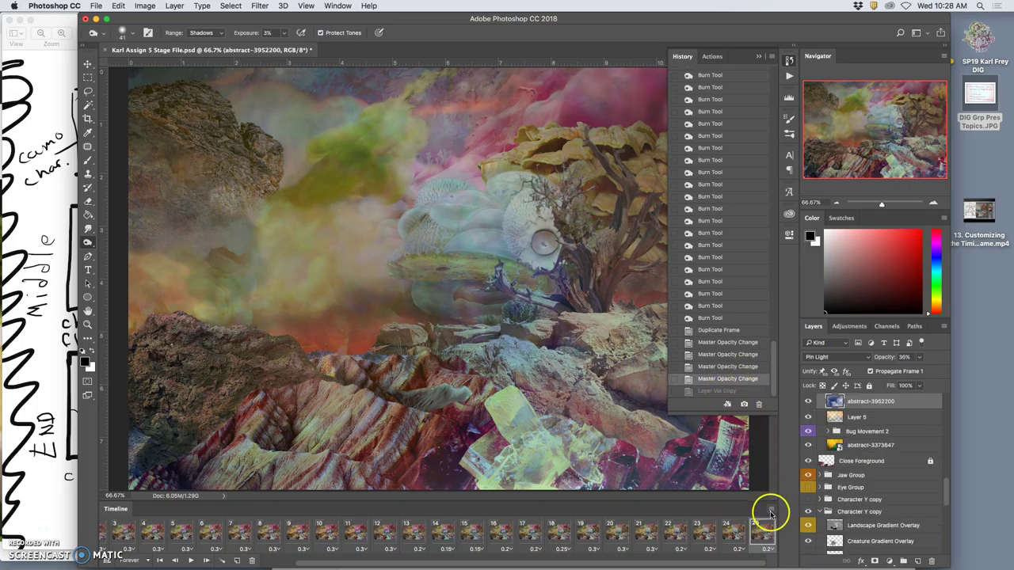
Step: Collapse the History panel and compare frame 24 against final frame 25
left_click(730, 534)
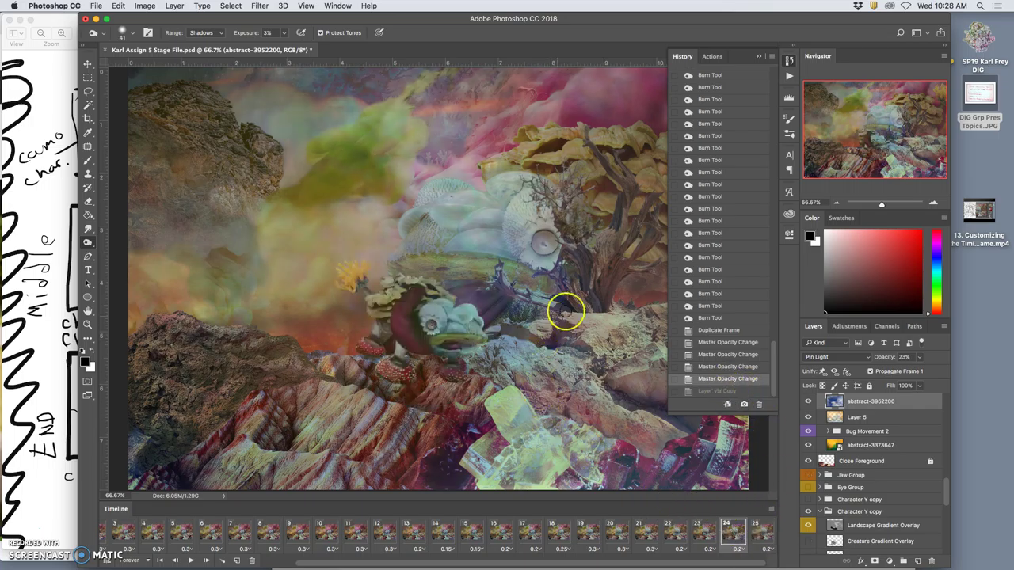
left_click(757, 56)
left_click(760, 534)
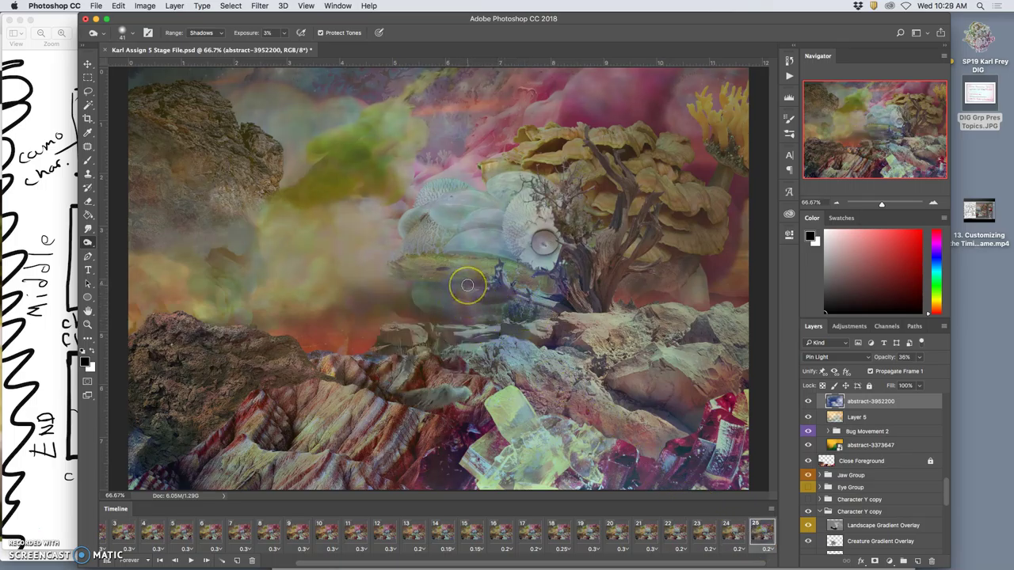
Step: Compare frames 24 and 25 twice to check the loop's ending
left_click(732, 539)
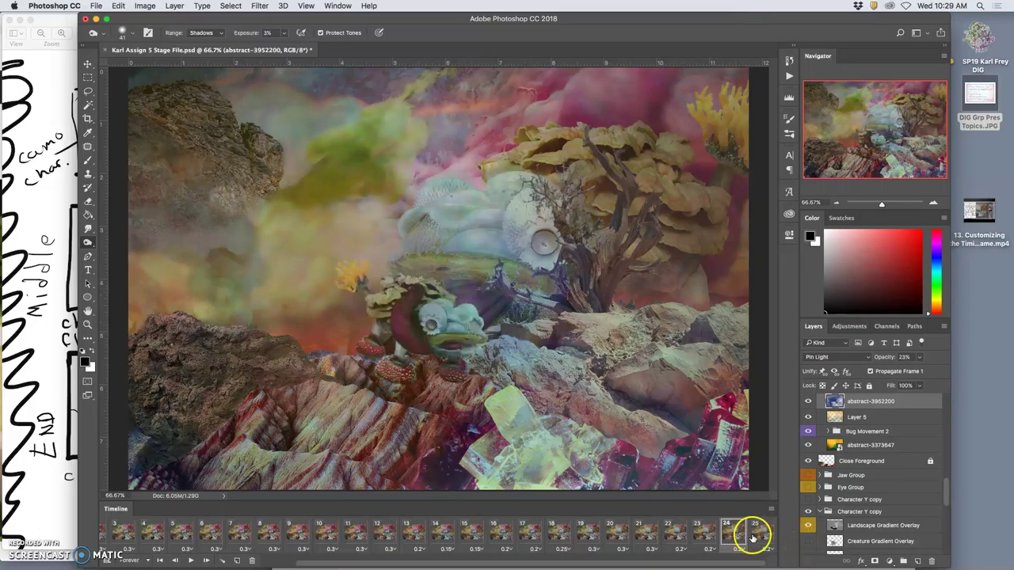
left_click(756, 537)
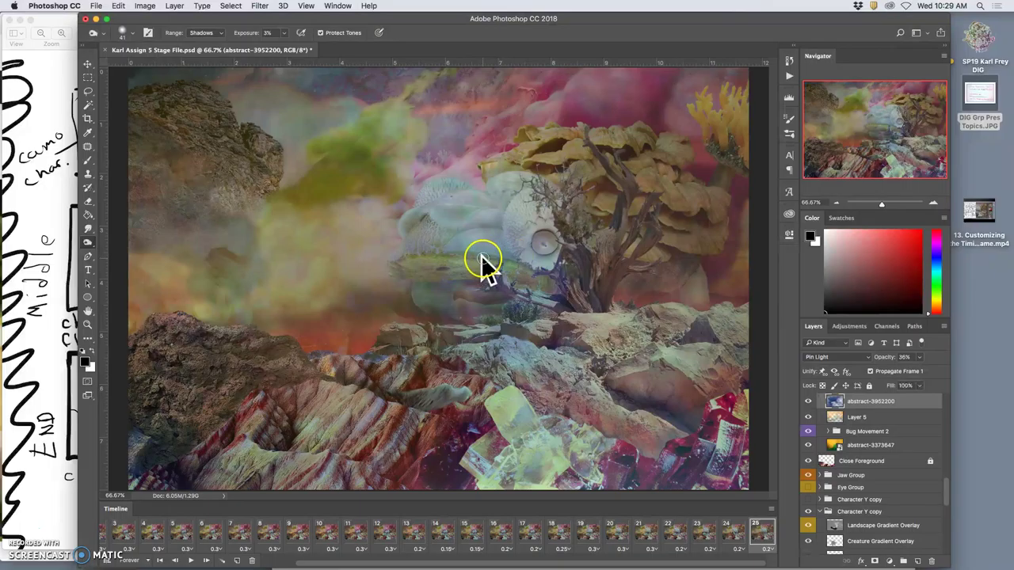
left_click(727, 529)
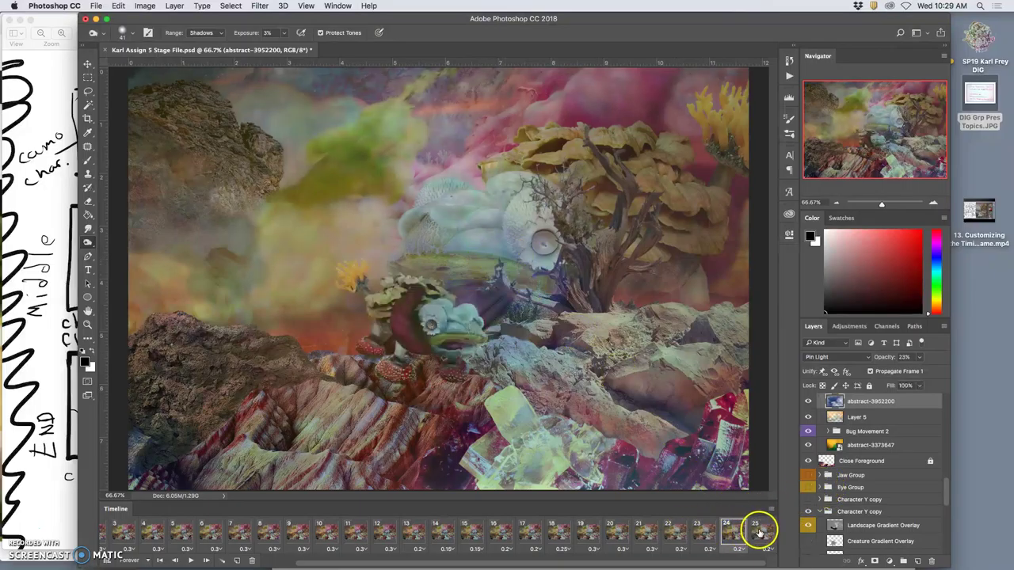
left_click(755, 531)
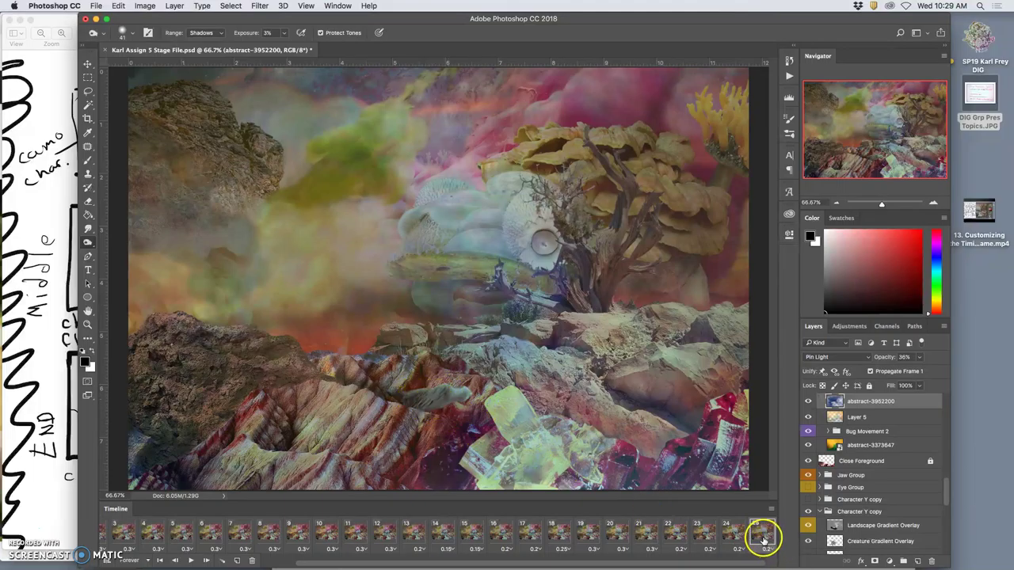
Step: Expand Jaw Group, then play the animation from frame 9 and stop it
left_click(822, 475)
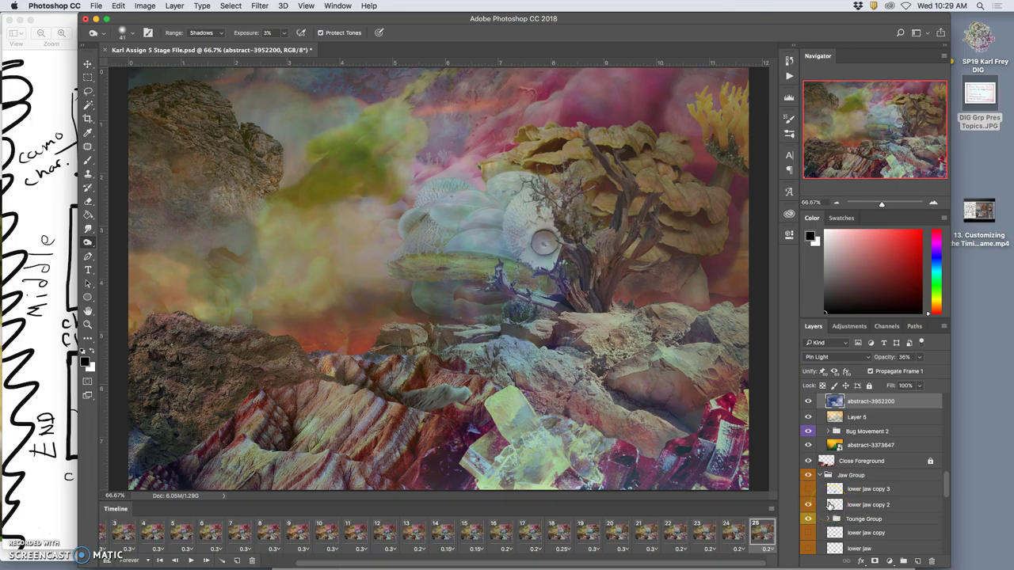
left_click(299, 532)
left_click(192, 561)
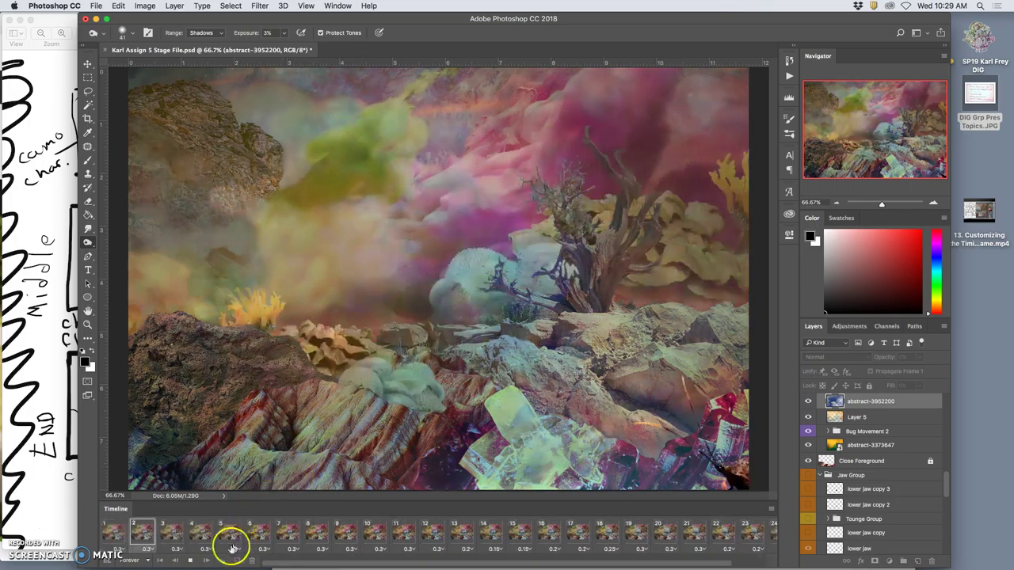
left_click(190, 561)
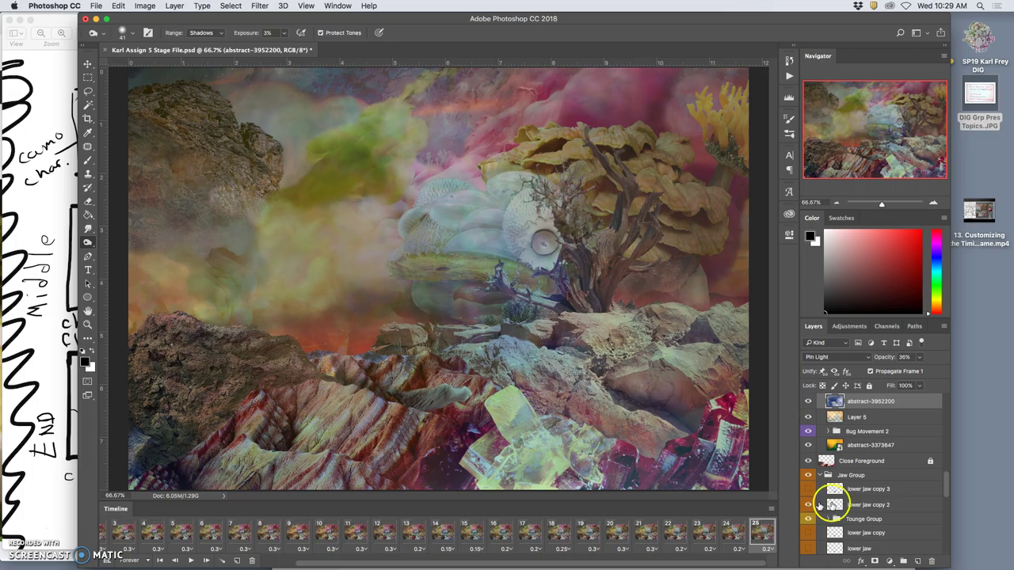
Step: Select lower jaw copy 2 and duplicate it onto the New Layer button as lower jaw copy 4
left_click(860, 504)
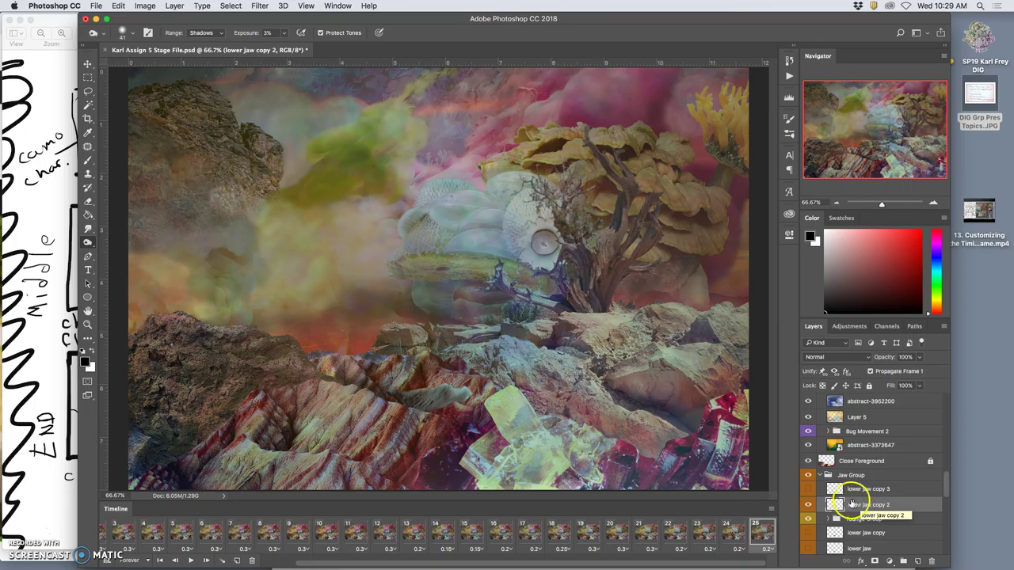
left_click(739, 530)
left_click(754, 532)
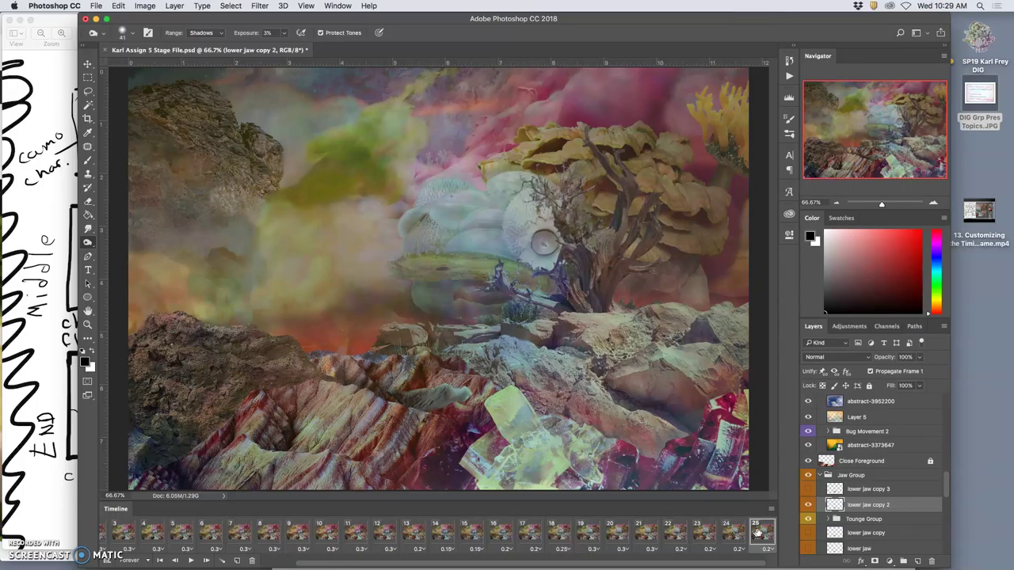
left_click_drag(887, 505, 856, 525)
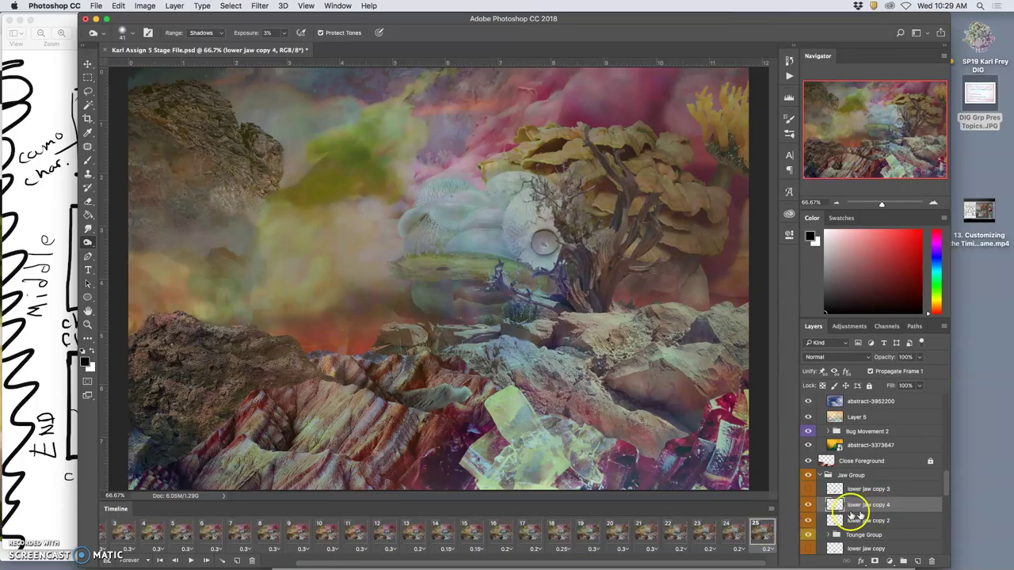
Step: Play the timeline, then compare frames 23, 24 and 25
left_click(192, 560)
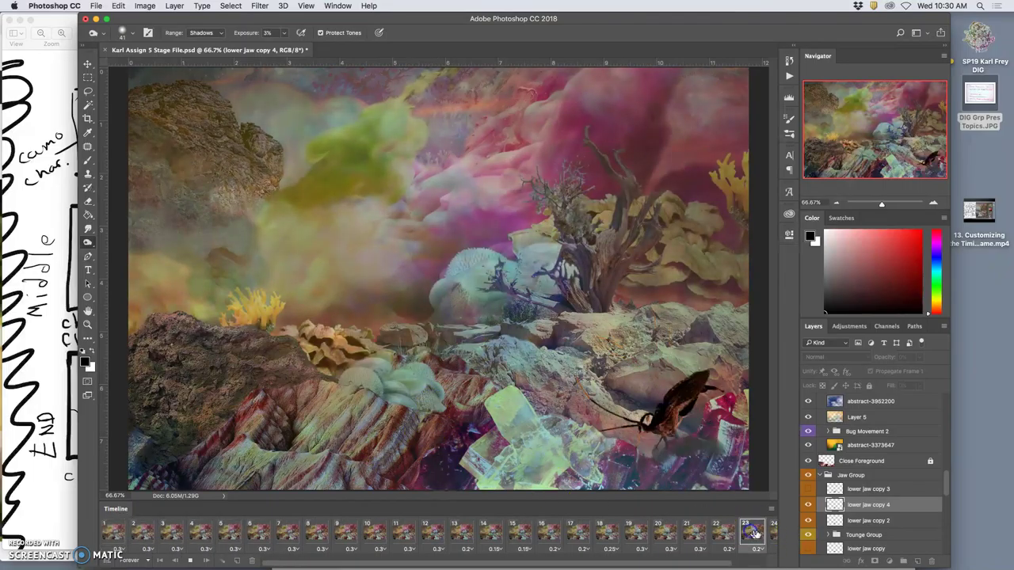
left_click(748, 533)
left_click(733, 535)
left_click(711, 539)
left_click(732, 537)
left_click(763, 532)
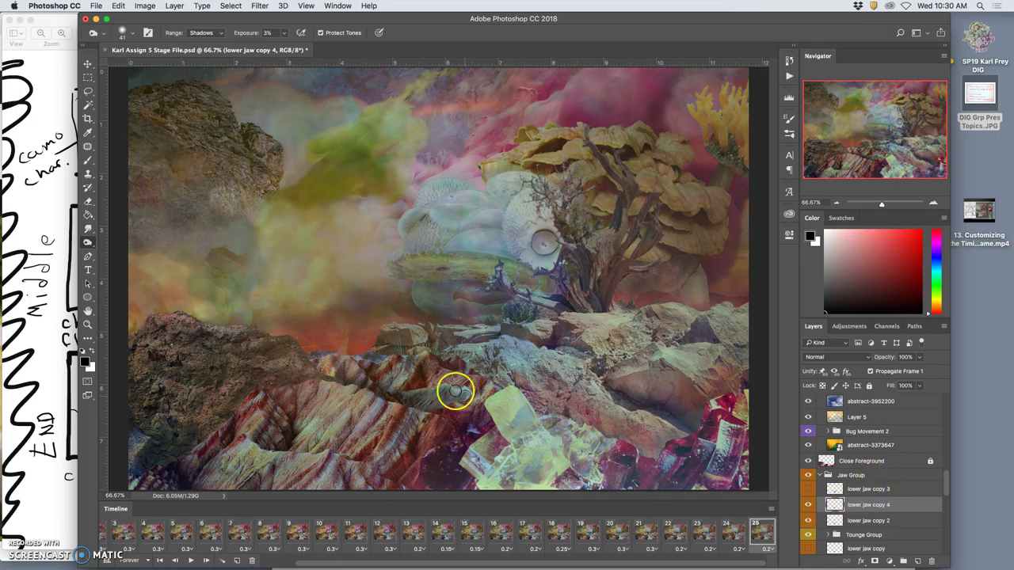
Step: Darken the jaw rock, then flip the jaw copy horizontally and move it up beneath the tree
mouse_move(450, 389)
left_mouse_down()
mouse_move(412, 396)
mouse_move(578, 339)
mouse_move(549, 355)
left_mouse_up()
key("super+t")
left_click(463, 394)
right_click(509, 380)
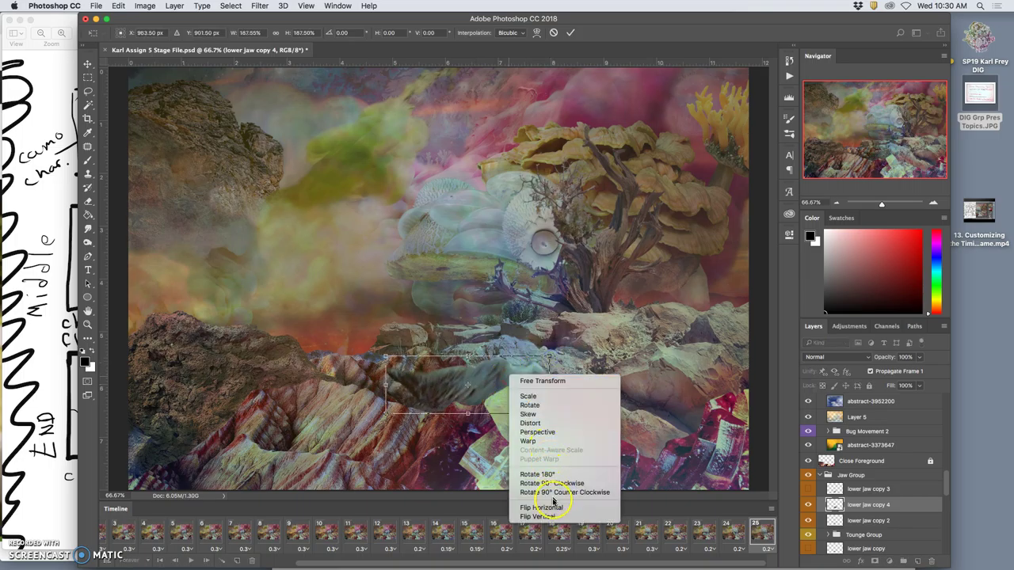
left_click(544, 446)
left_click_drag(471, 392, 488, 321)
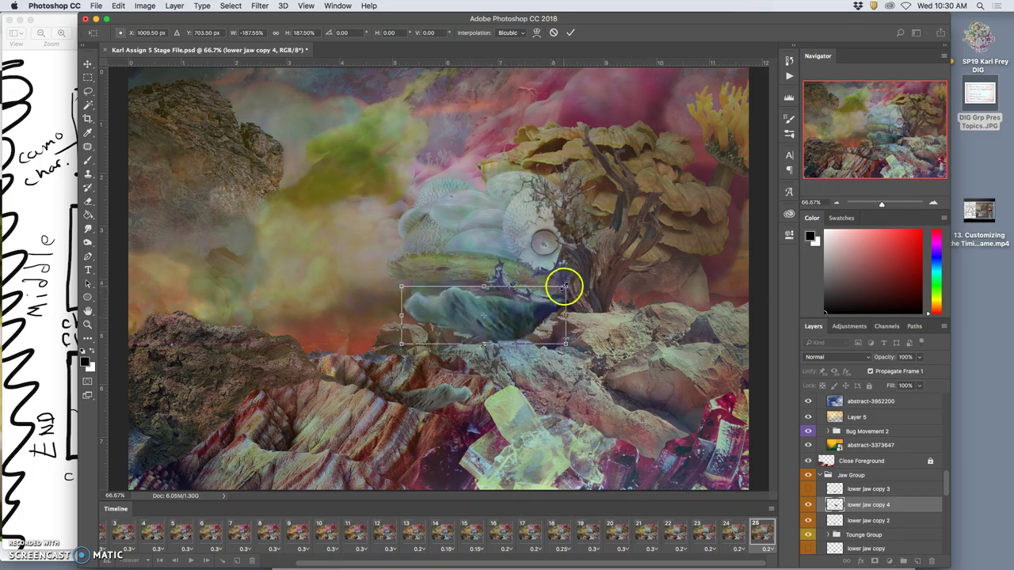
Step: Shrink the jaw piece, tilt it about 7 degrees, warp its shape and commit
mouse_move(566, 286)
left_mouse_down()
mouse_move(583, 271)
mouse_move(523, 302)
mouse_move(497, 302)
mouse_move(555, 274)
left_mouse_up()
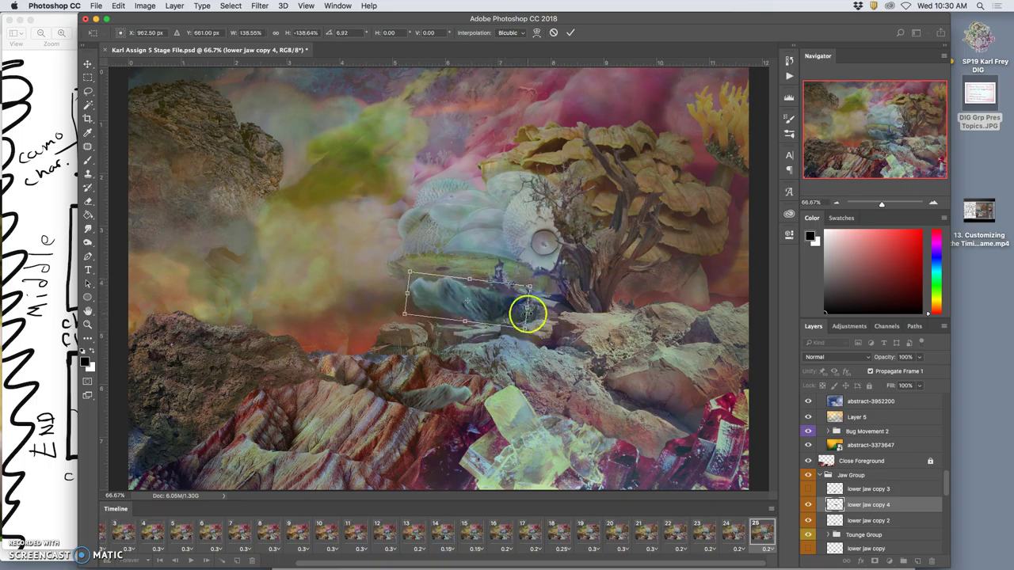
left_click_drag(525, 317, 550, 345)
right_click(520, 321)
left_click(539, 380)
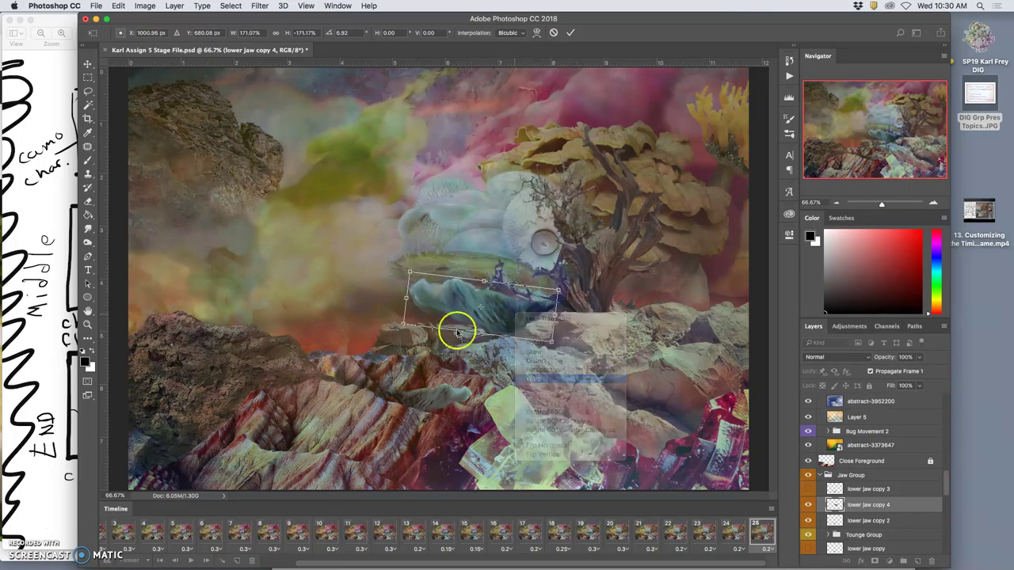
left_click_drag(436, 315, 436, 317)
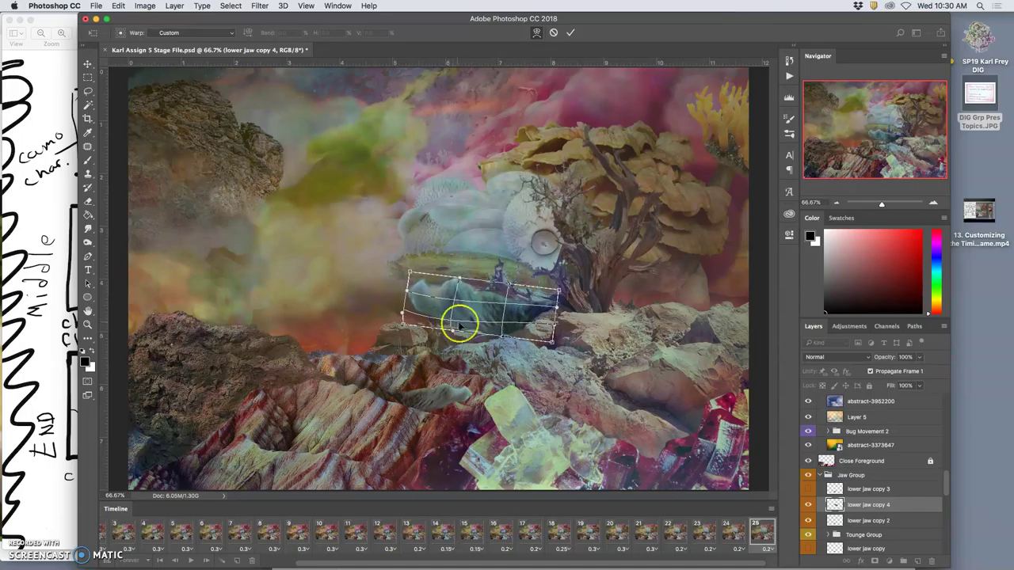
key("Return")
key("o")
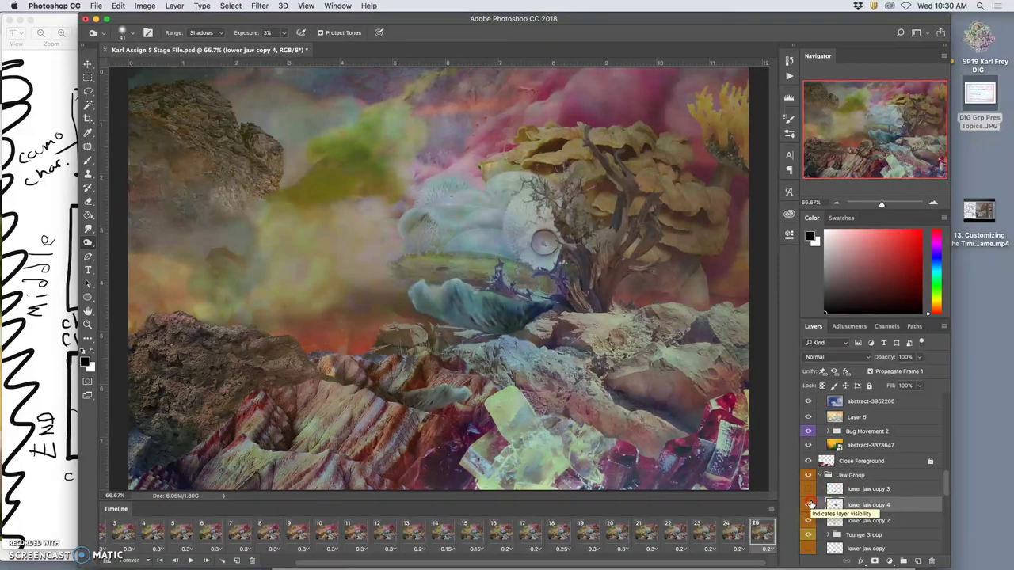
Step: Label lower jaw copy 4 blue and send it down four levels to below Middle Ground Front
right_click(811, 505)
left_click(841, 527)
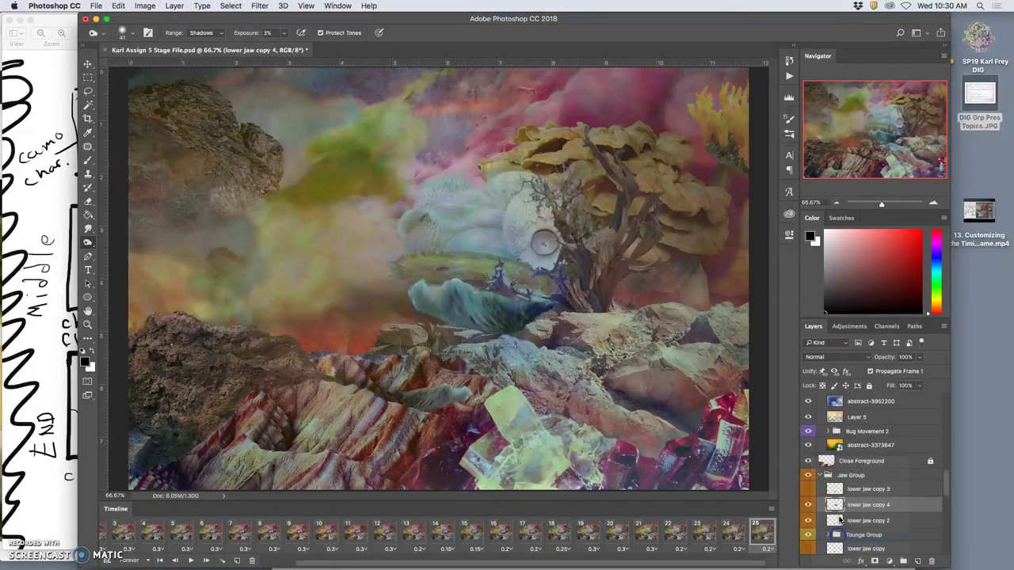
key("super+bracketleft")
key("super+bracketleft")
key("super+bracketleft")
key("super+bracketleft")
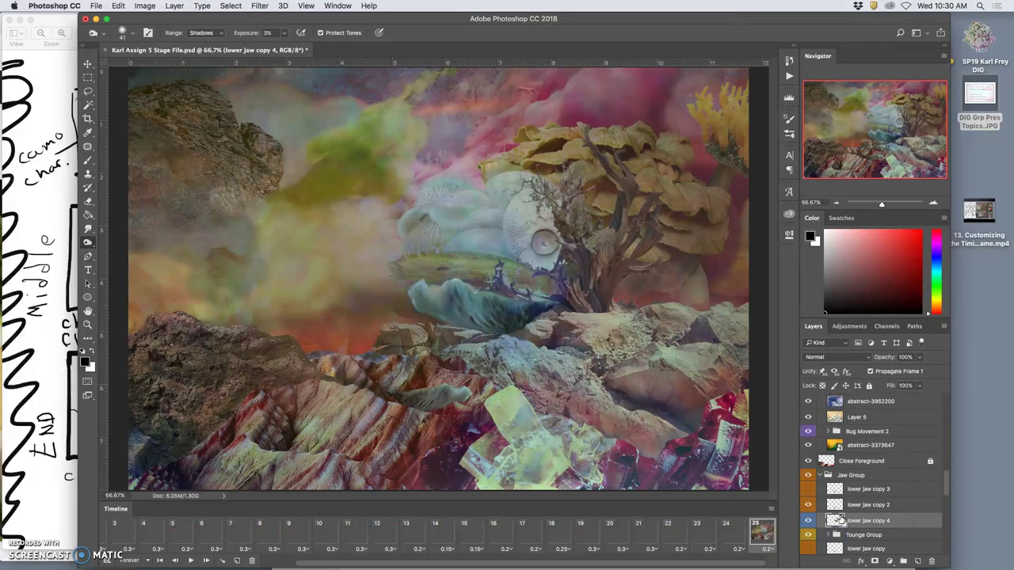
key("super+bracketleft")
key("super+bracketleft")
key("super+bracketleft")
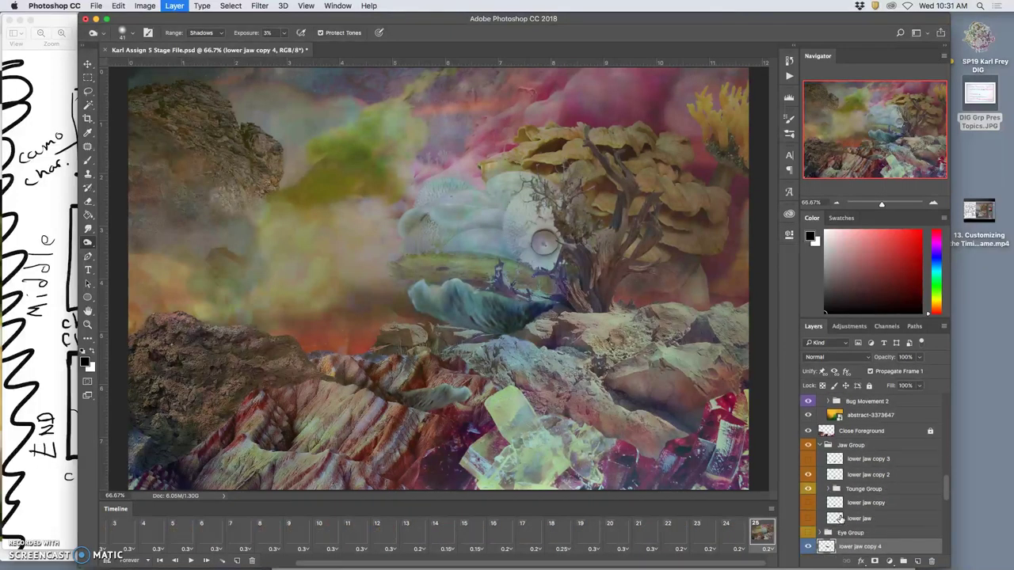
key("super+bracketleft")
key("super+bracketleft")
key("super+bracketleft")
key("super+bracketleft")
key("super+bracketleft")
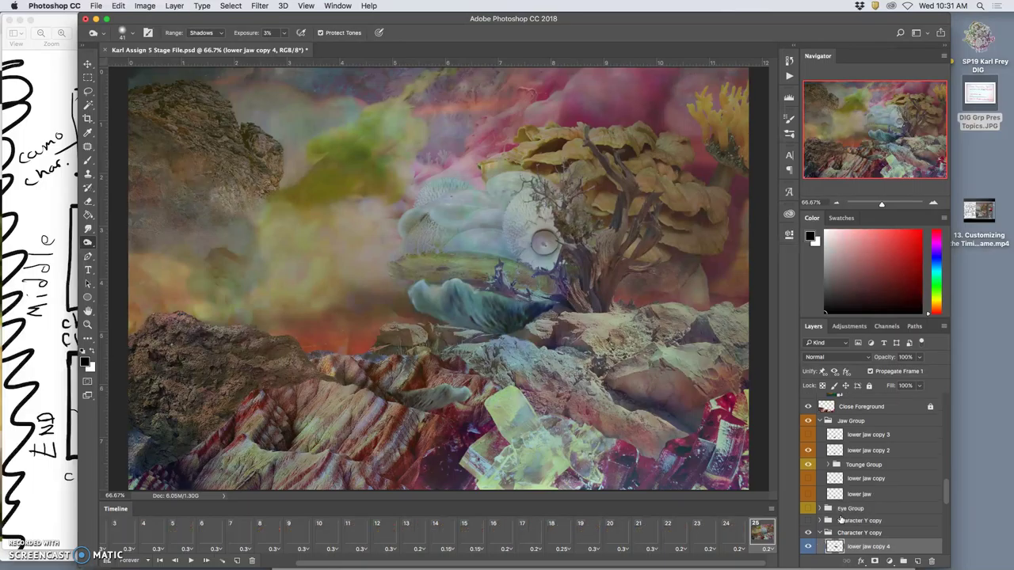
key("super+bracketleft")
key("super+bracketleft")
key("super+bracketleft")
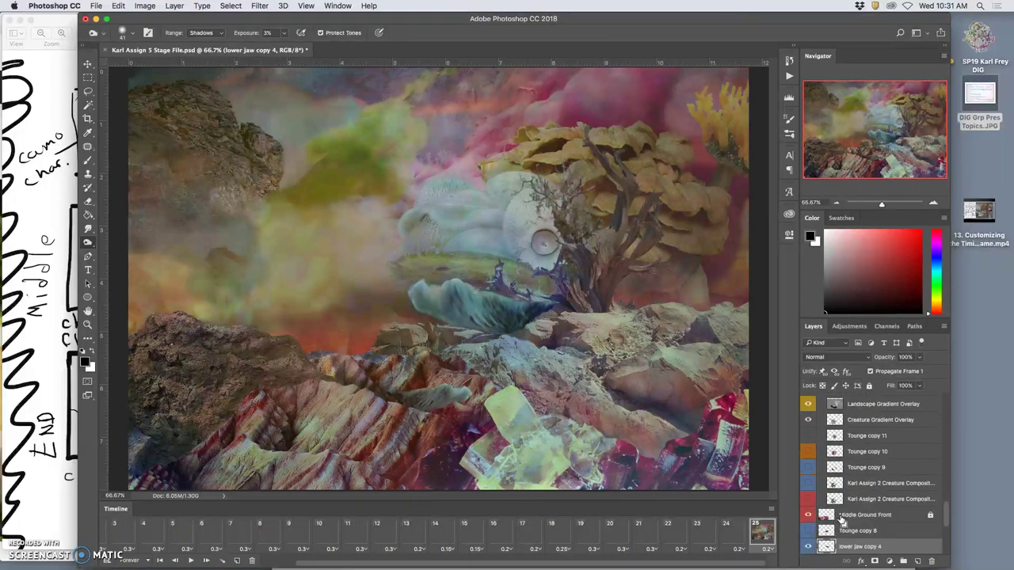
left_click_drag(841, 517, 875, 515)
scroll(855, 507, "up", 5)
scroll(854, 507, "up", 3)
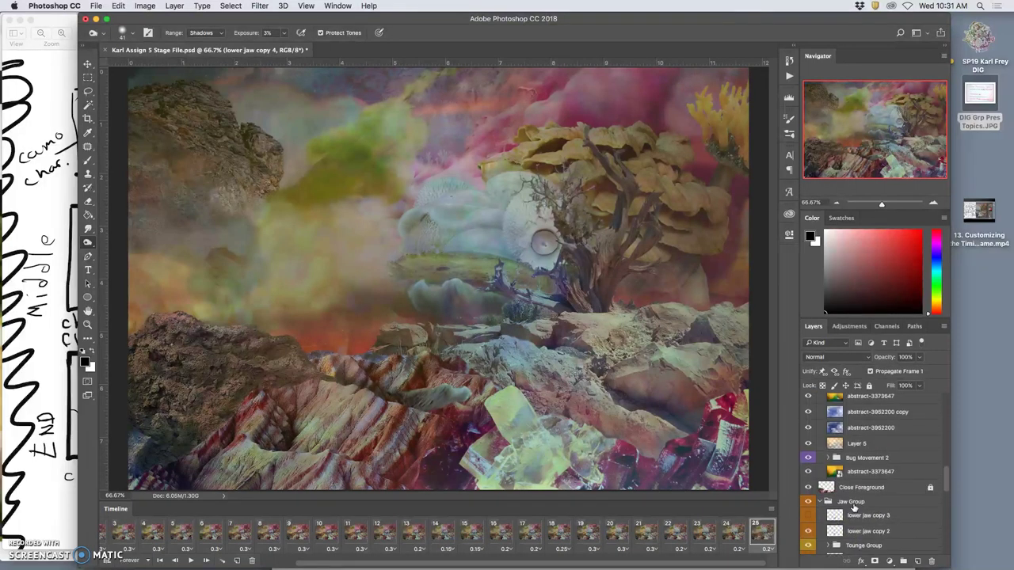
Step: Hide lower jaw copy 2 and compare frames 23 and 24
left_click(808, 504)
left_click(807, 504)
left_click(726, 534)
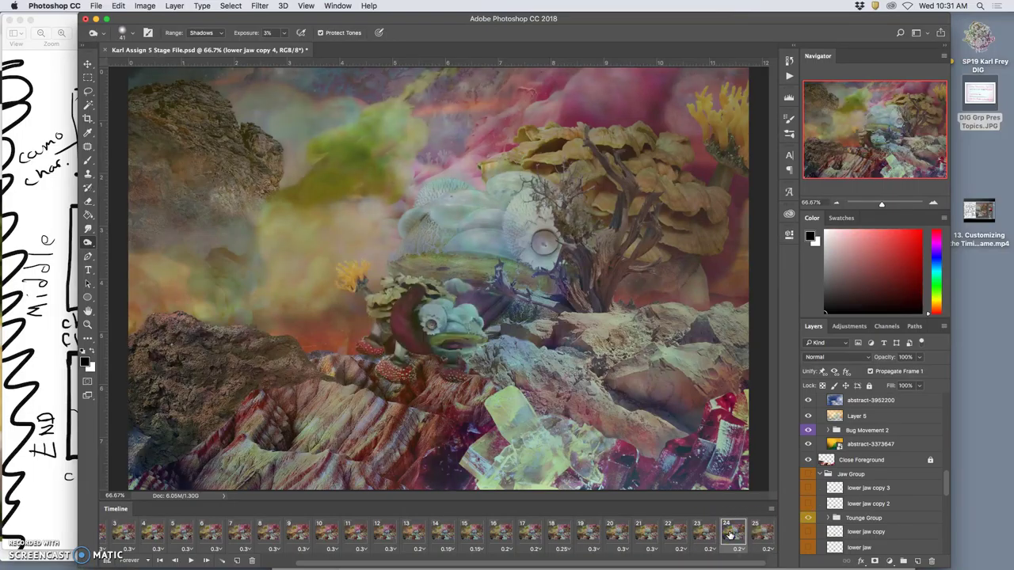
left_click(706, 535)
left_click(721, 537)
left_click(708, 535)
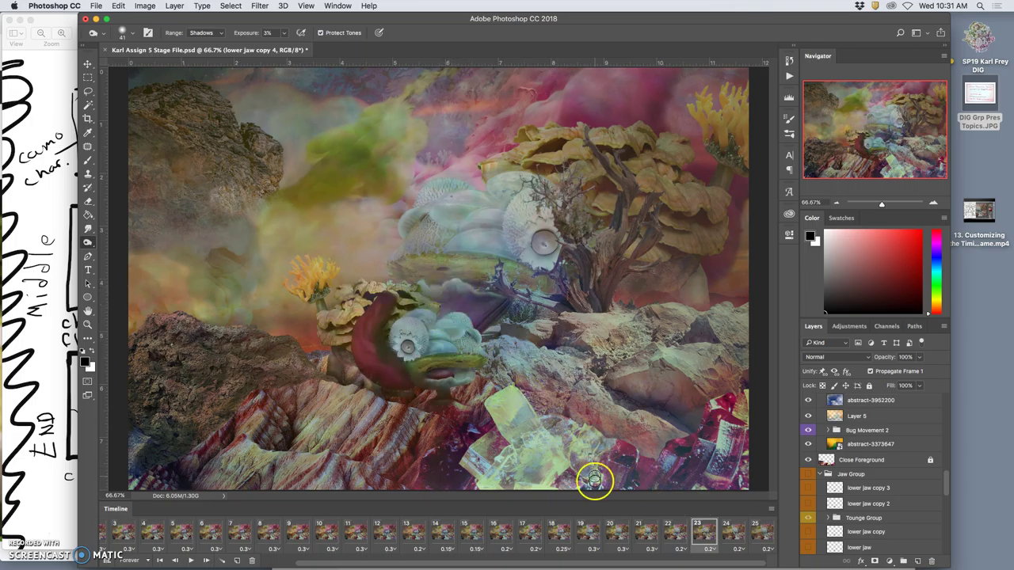
Step: Play and stop the animation, then compare frame 24 with the creature against frame 25 without it
left_click(191, 560)
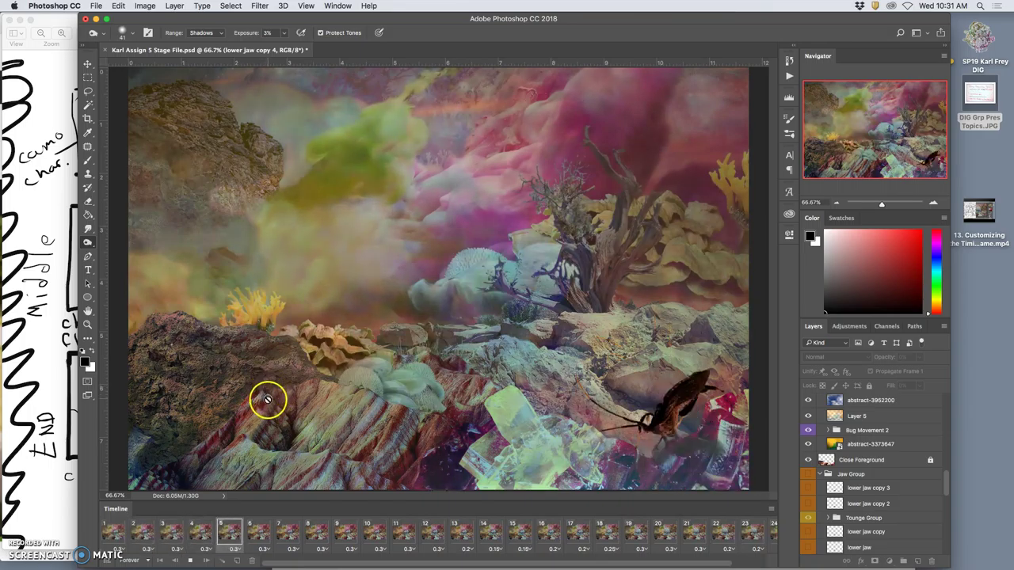
left_click(198, 557)
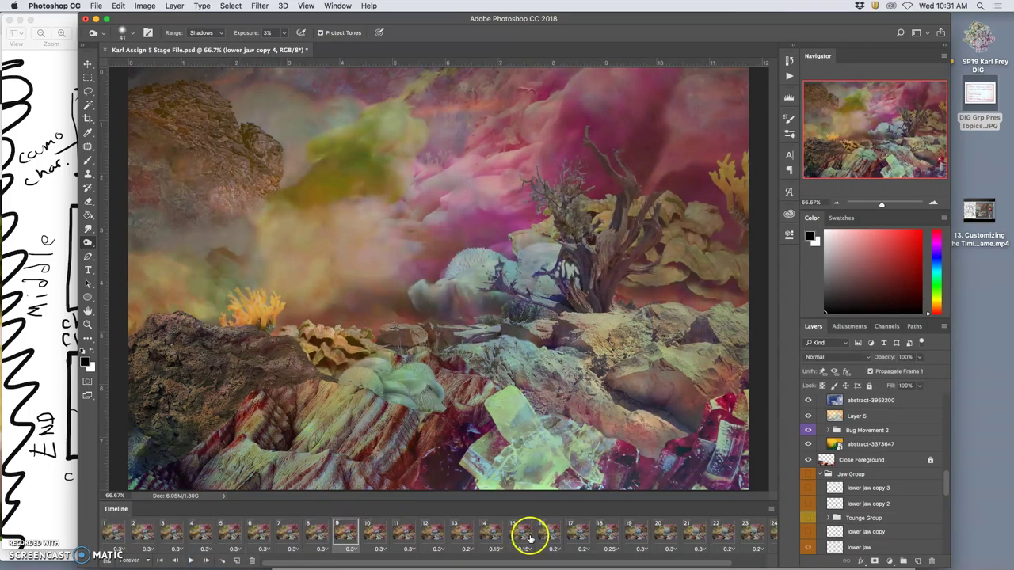
left_click(763, 533)
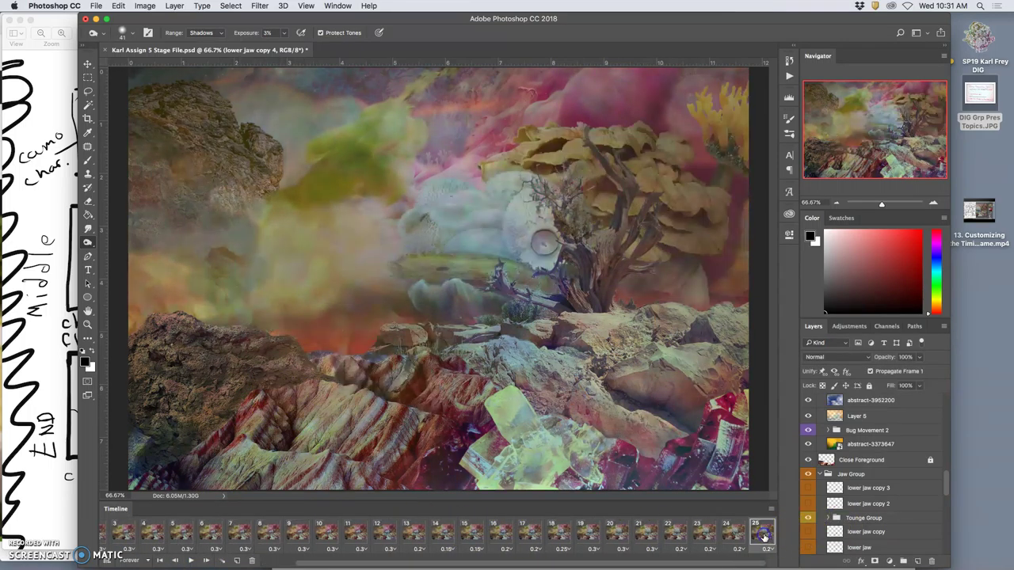
left_click(733, 533)
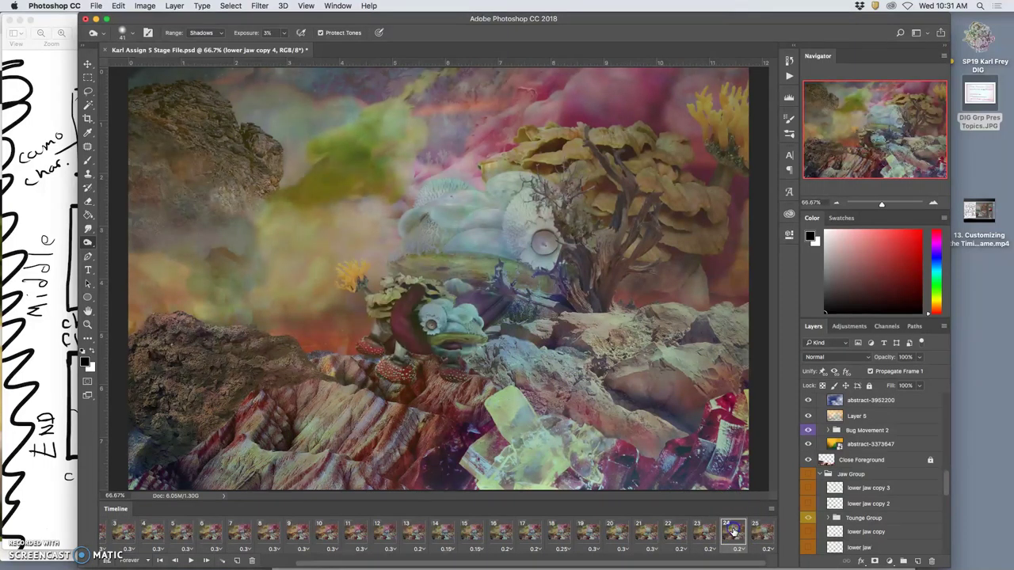
left_click(763, 533)
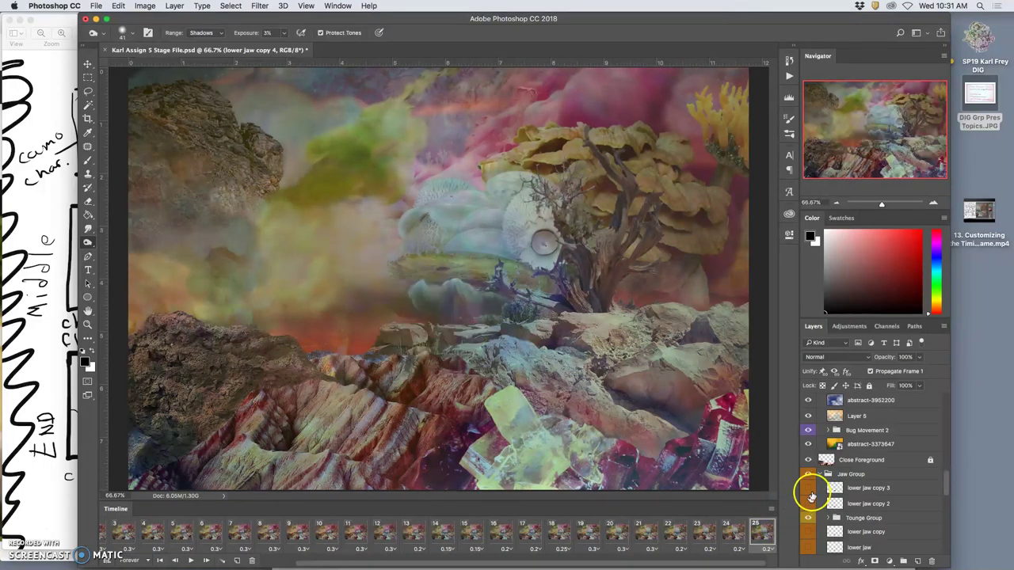
scroll(855, 540, "down", 5)
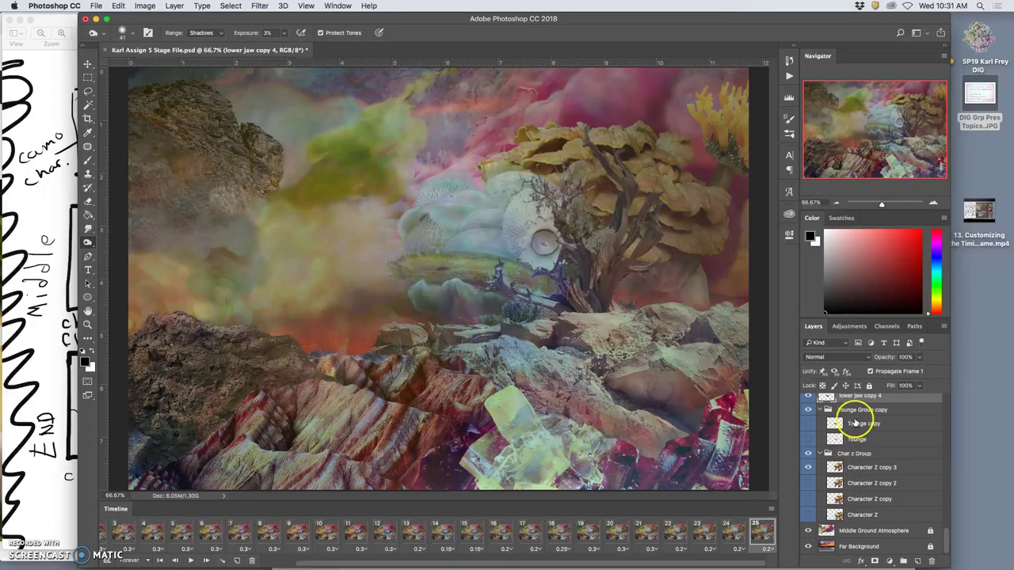
scroll(856, 416, "up", 1)
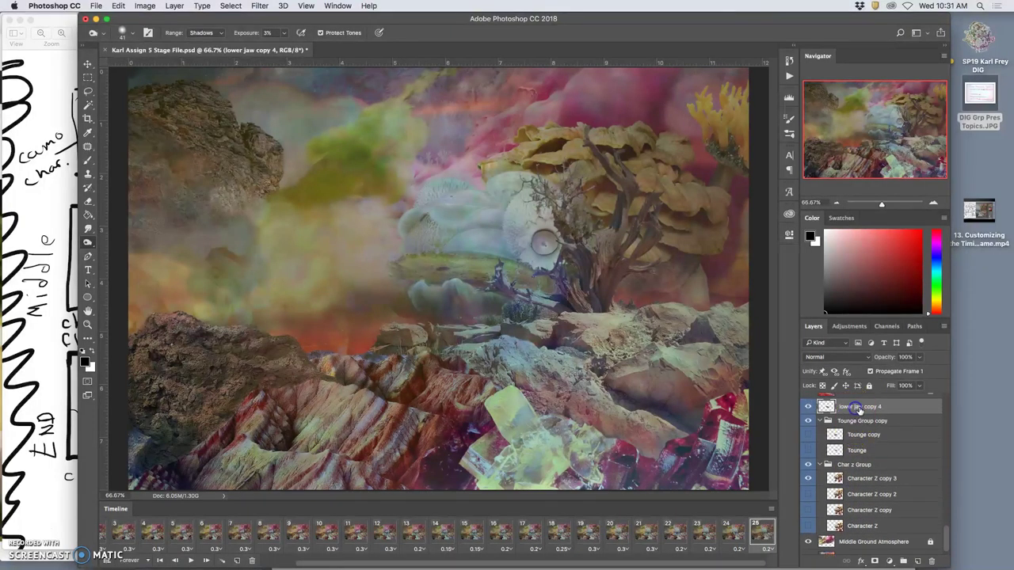
Step: Apply Unsharp Mask to lower jaw copy 4: Amount 59%, Radius 9.7 px, Threshold 92 levels
left_click(257, 7)
mouse_move(349, 191)
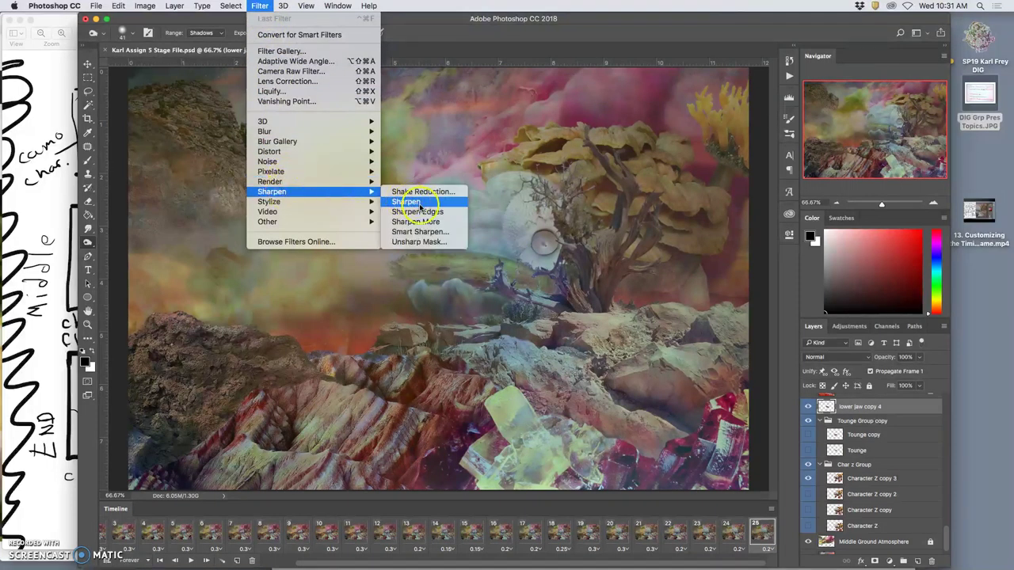
left_click(417, 242)
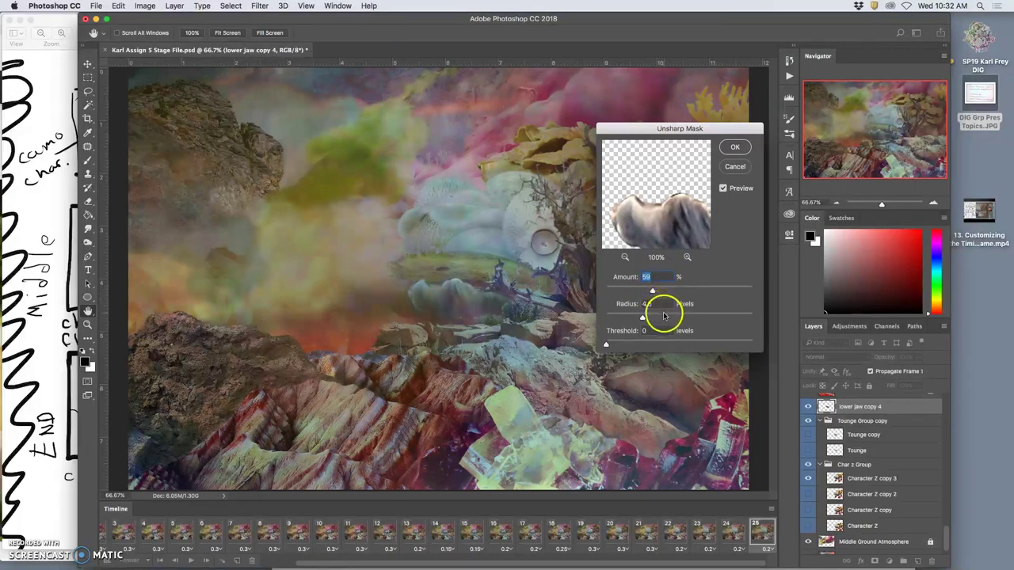
left_click(661, 343)
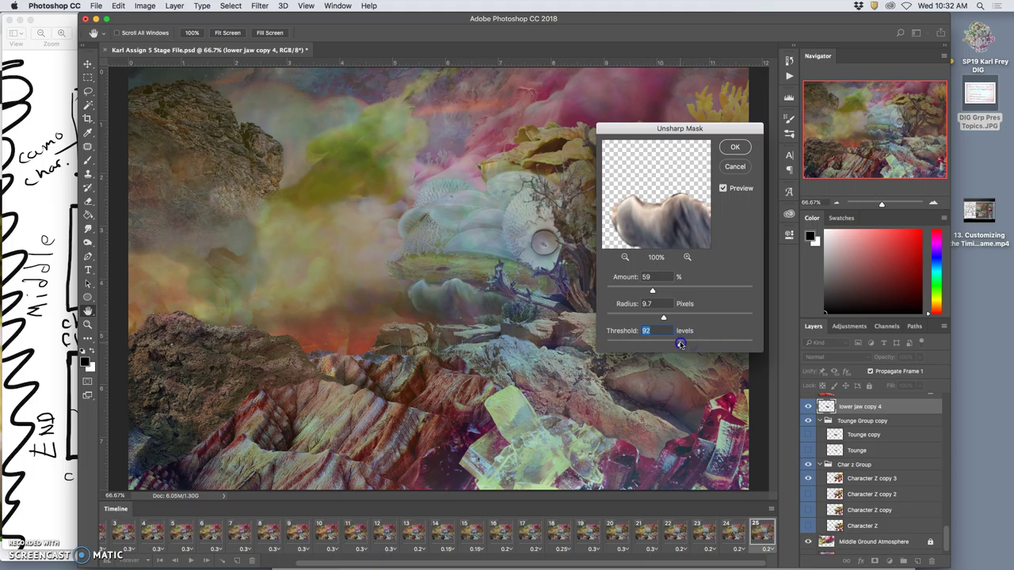
left_click(737, 149)
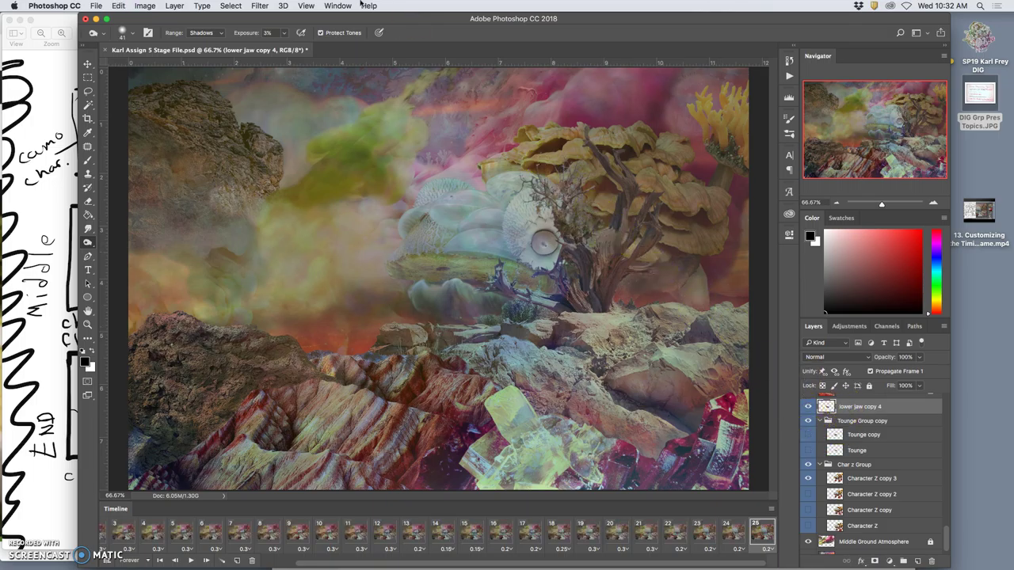
Step: Apply Smart Sharpen to lower jaw copy 4 with Radius 6.4 px and Reduce Noise 43%
left_click(260, 5)
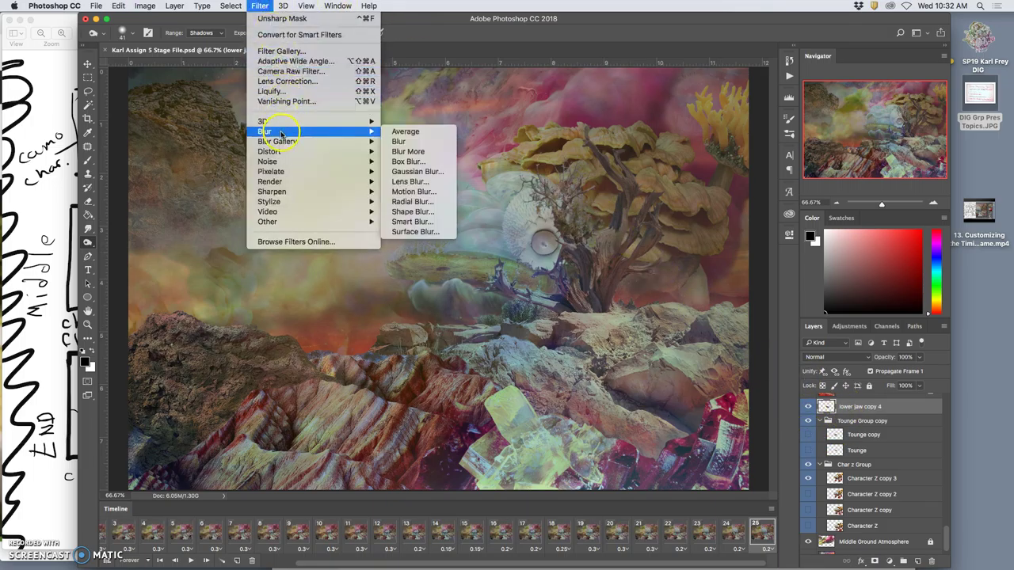
left_click(436, 230)
left_click(544, 225)
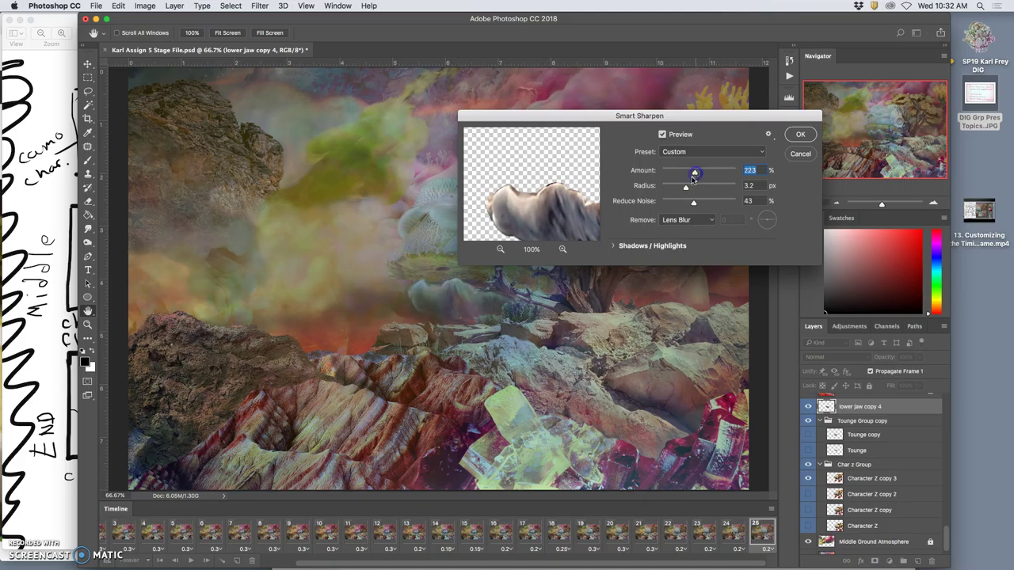
left_click_drag(684, 187, 695, 188)
left_click(792, 138)
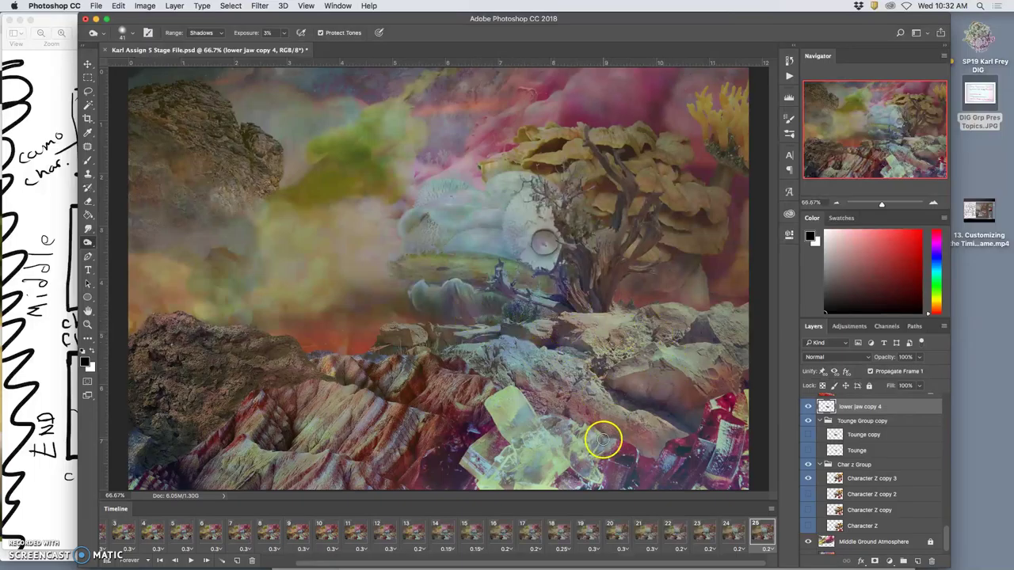
left_click(733, 534)
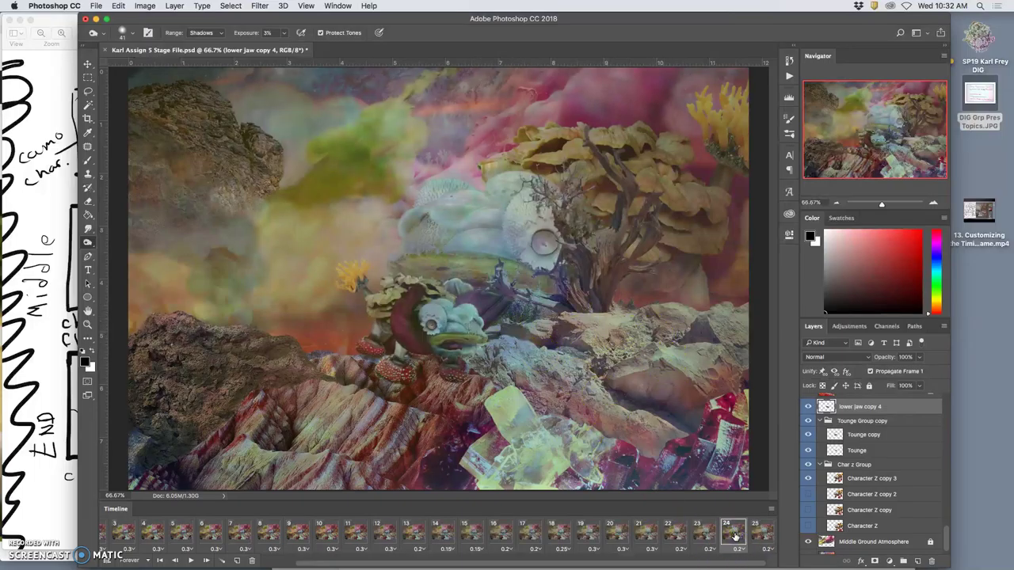
Step: Compare frames 25 and 24, then reselect frame 24 in the timeline
left_click(752, 534)
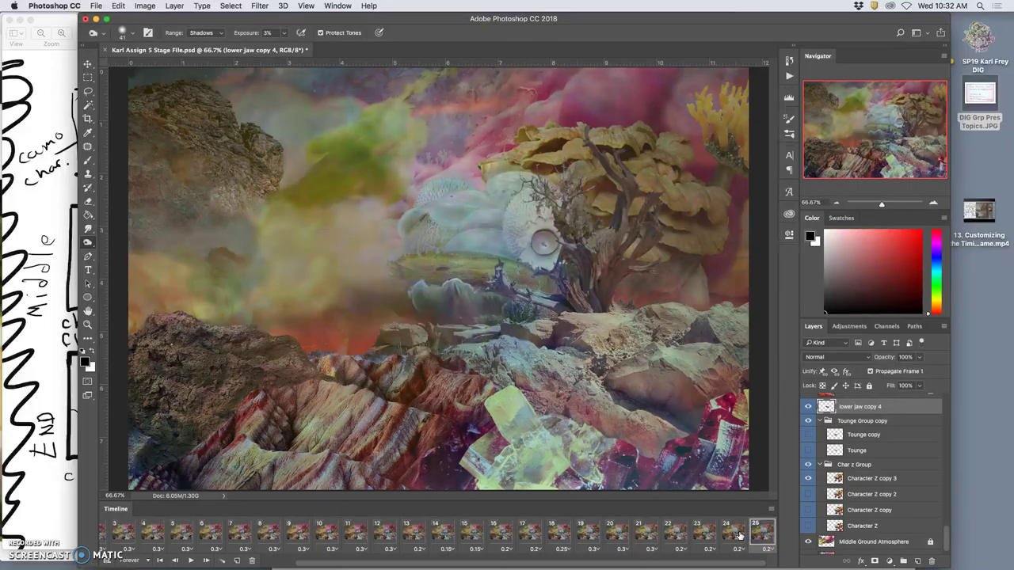
left_click(733, 535)
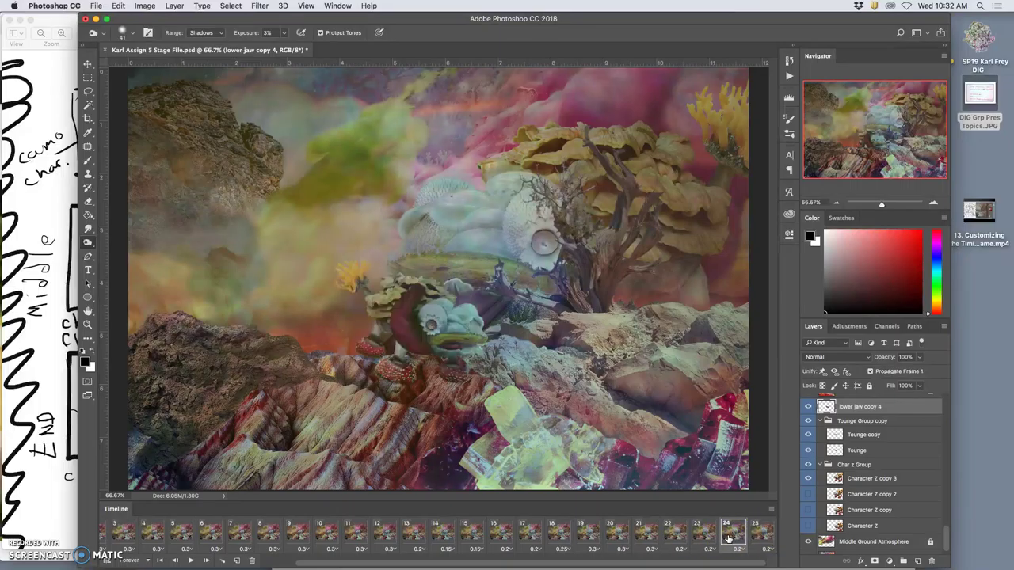
left_click(736, 535)
scroll(500, 527, "left", 2)
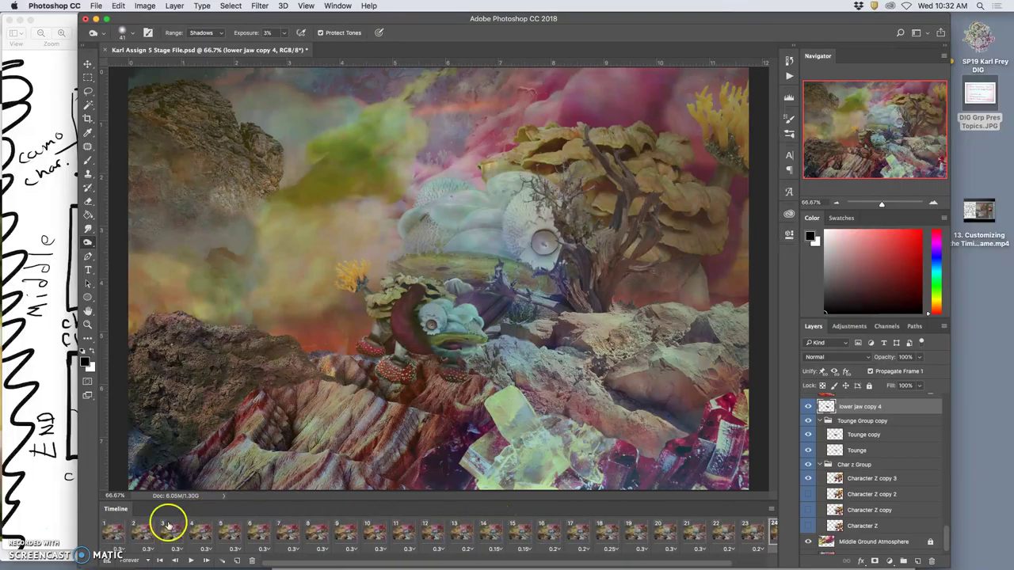
left_click(114, 535)
left_click(113, 537)
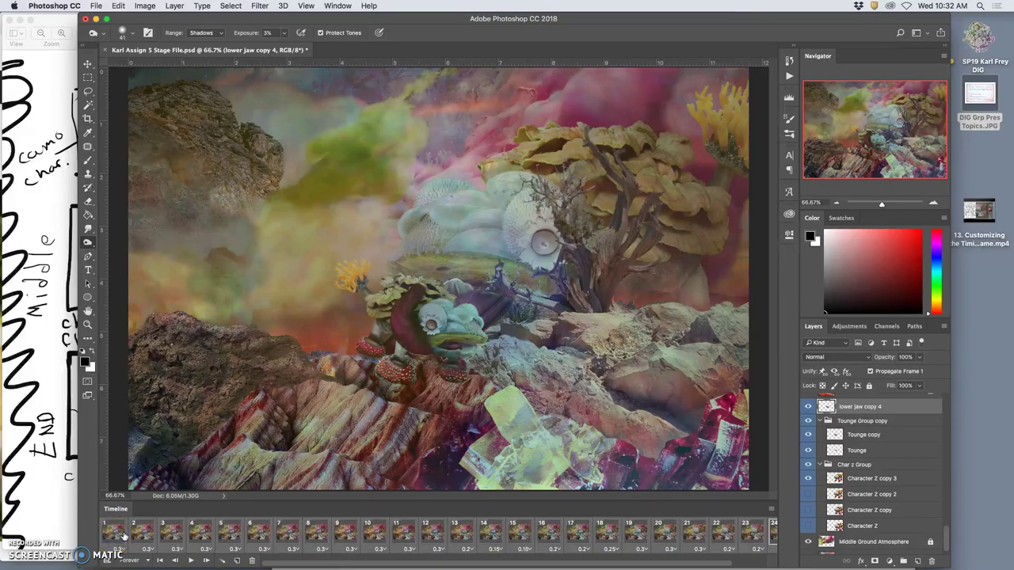
left_click_drag(122, 536, 594, 542)
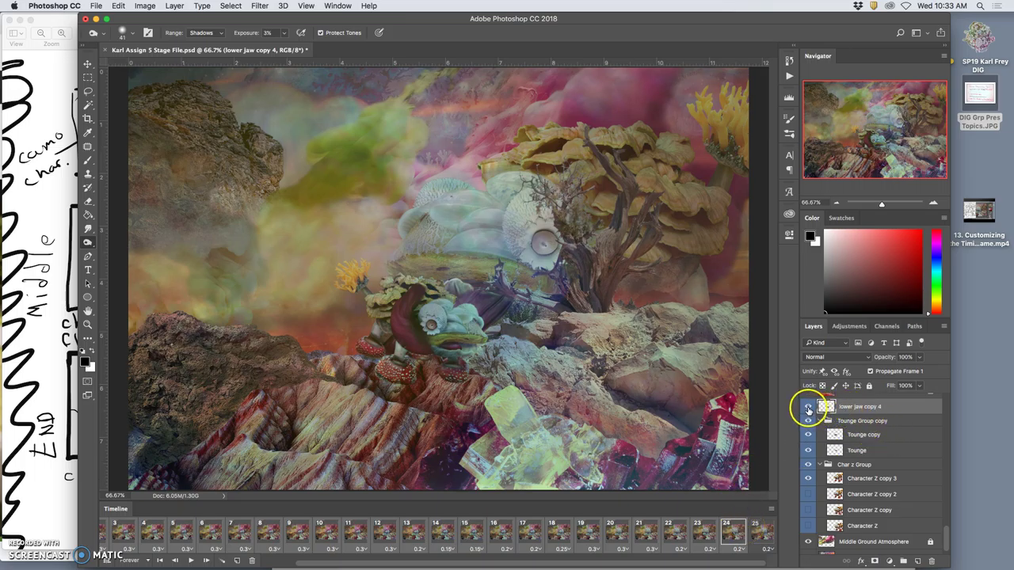
Step: Hide lower jaw copy 4 in frame 24, then play the animation from frame 8
left_click(808, 408)
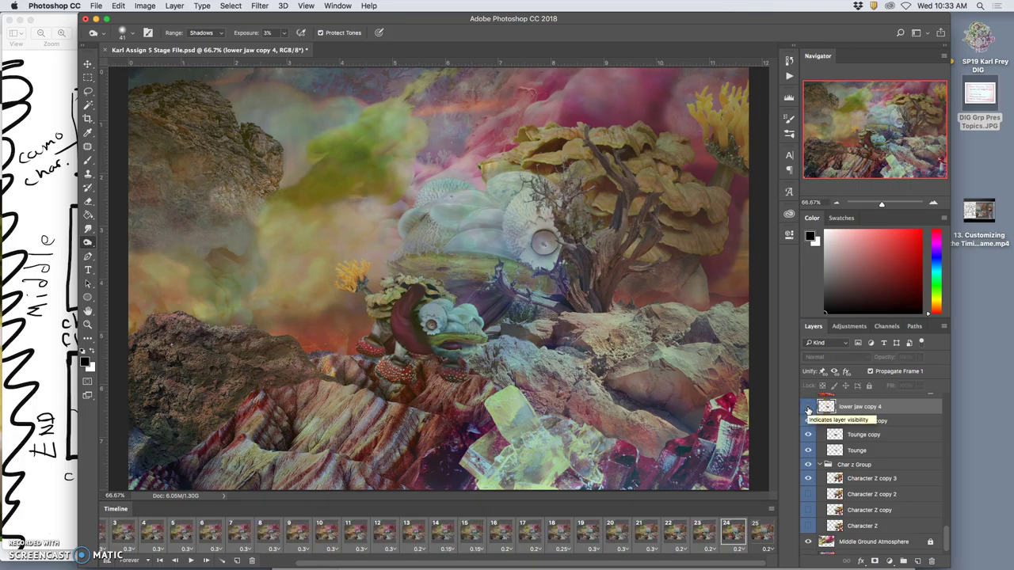
left_click(808, 407)
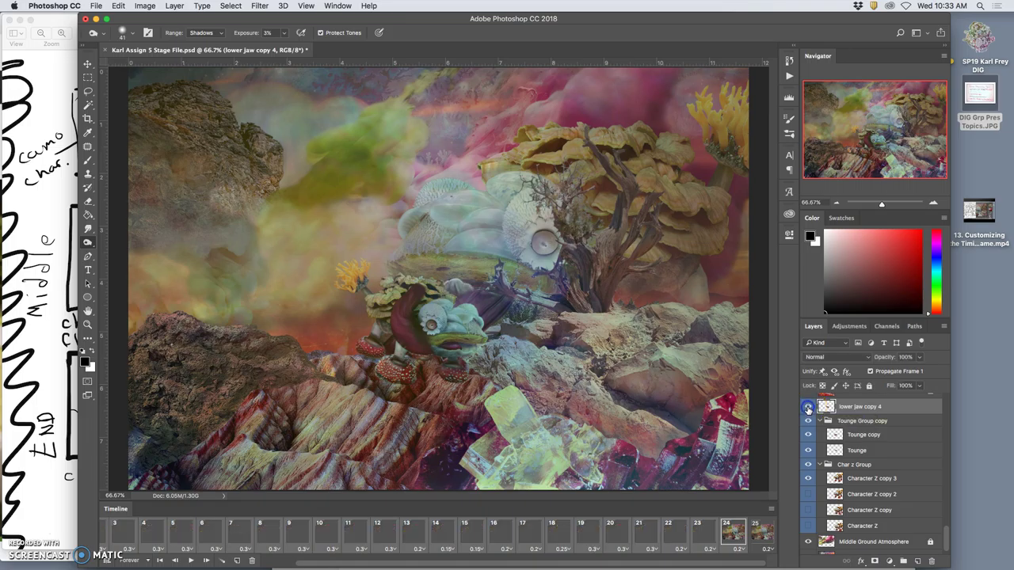
left_click(809, 407)
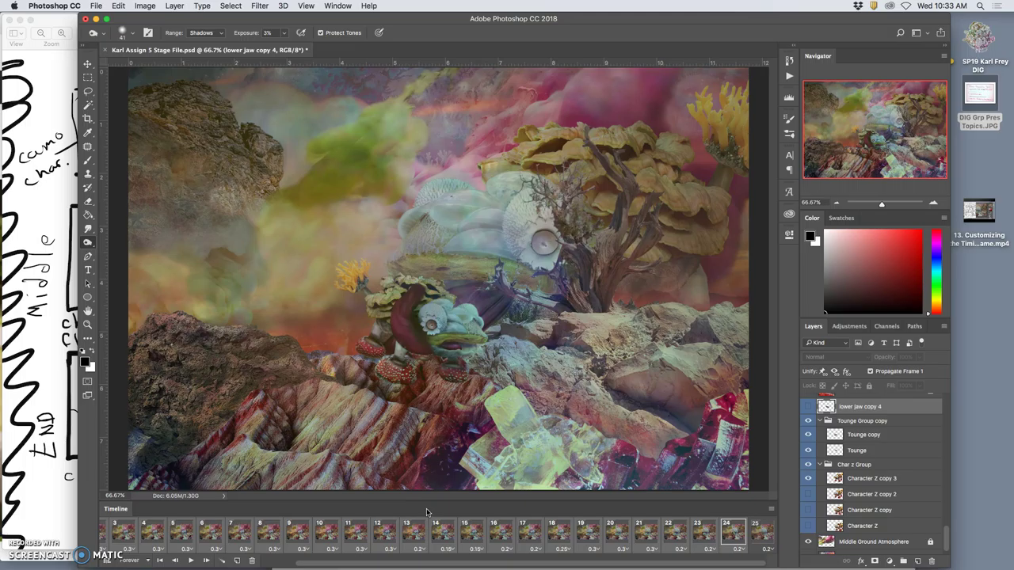
left_click(759, 531)
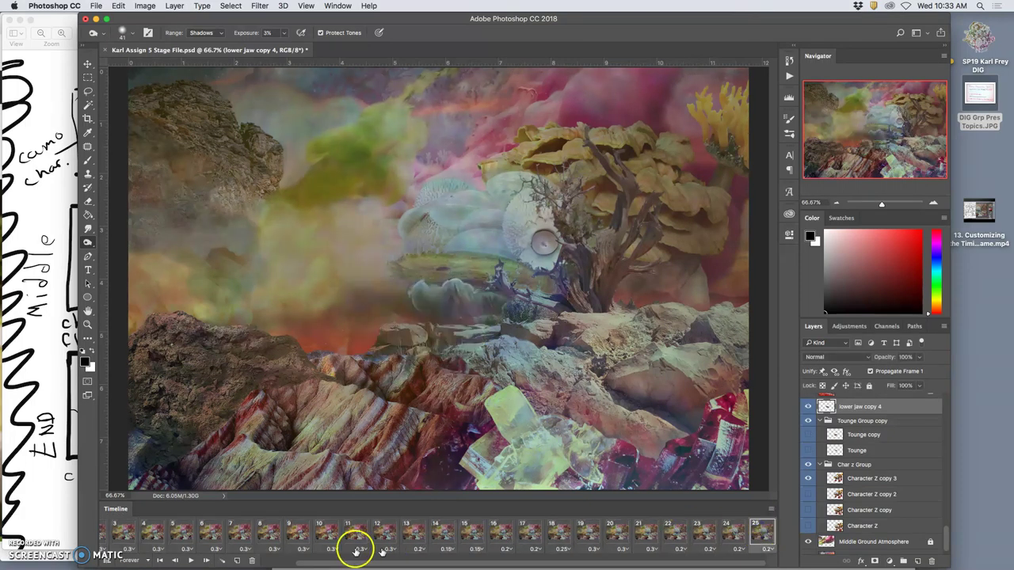
left_click(260, 529)
left_click(206, 561)
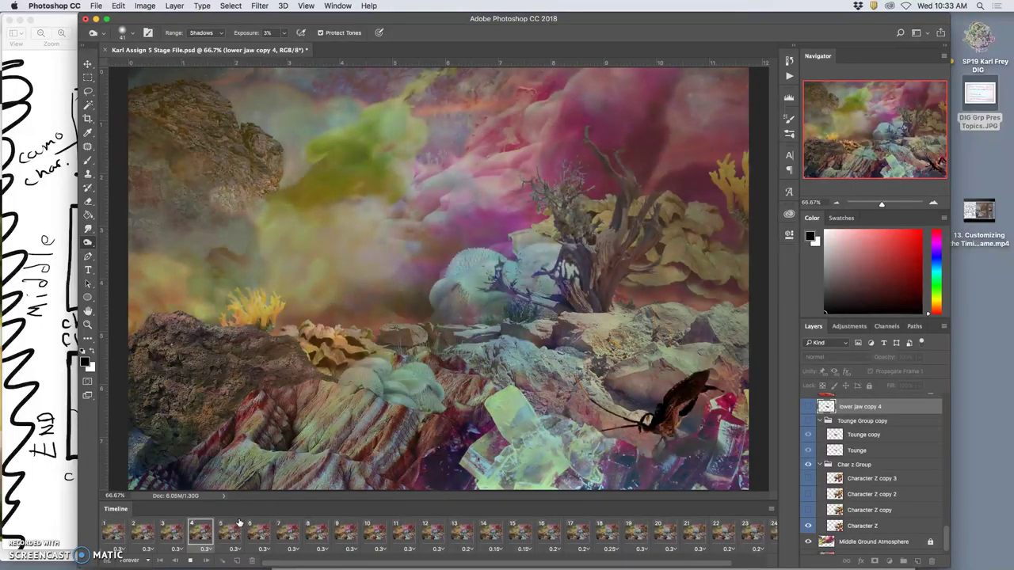
Step: Stop playback and alternate frames 24 and 25 to confirm the creature vanishes at the reset
left_click(190, 560)
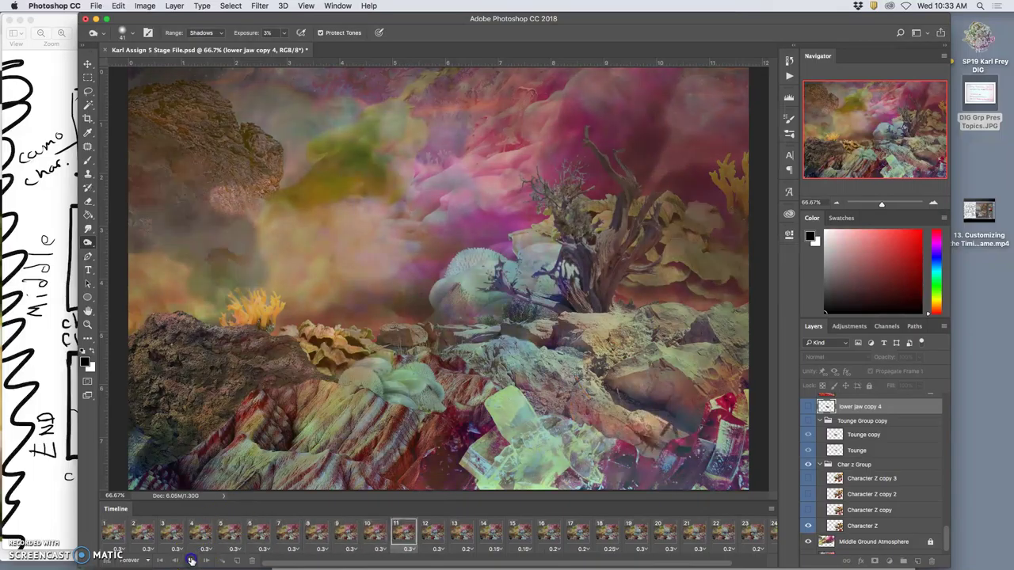
scroll(713, 531, "right", 2)
left_click(727, 532)
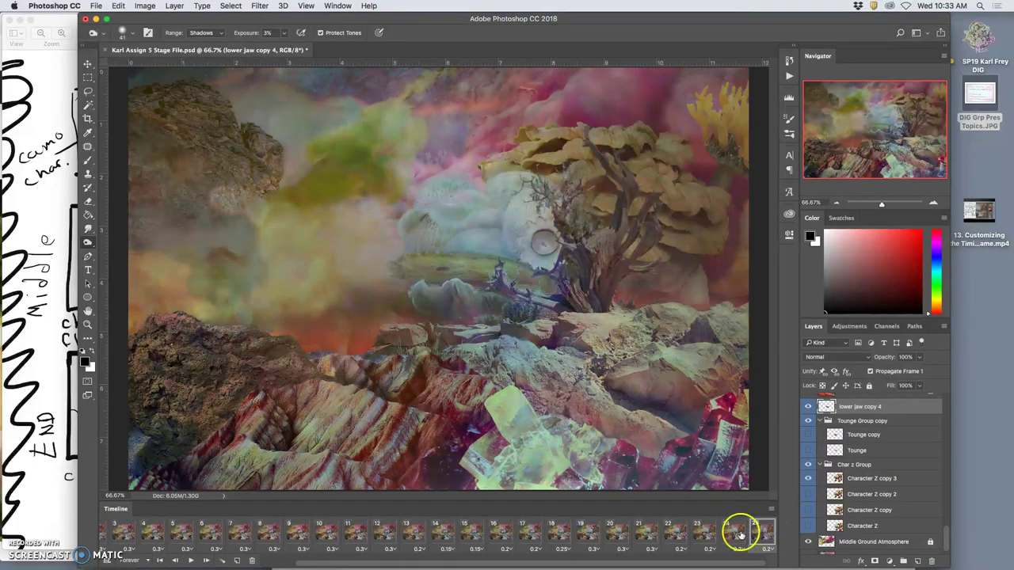
left_click(755, 531)
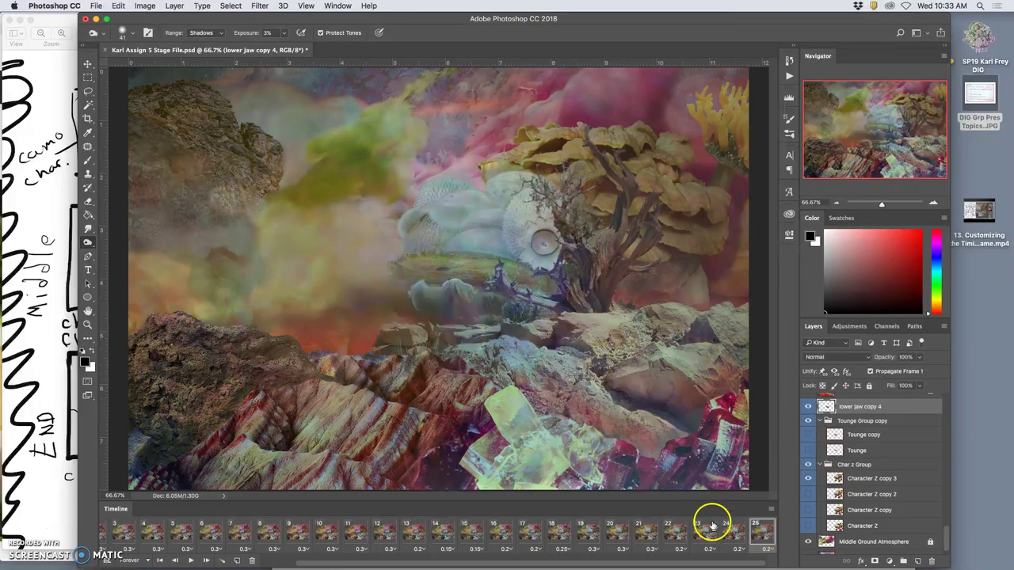
left_click(734, 532)
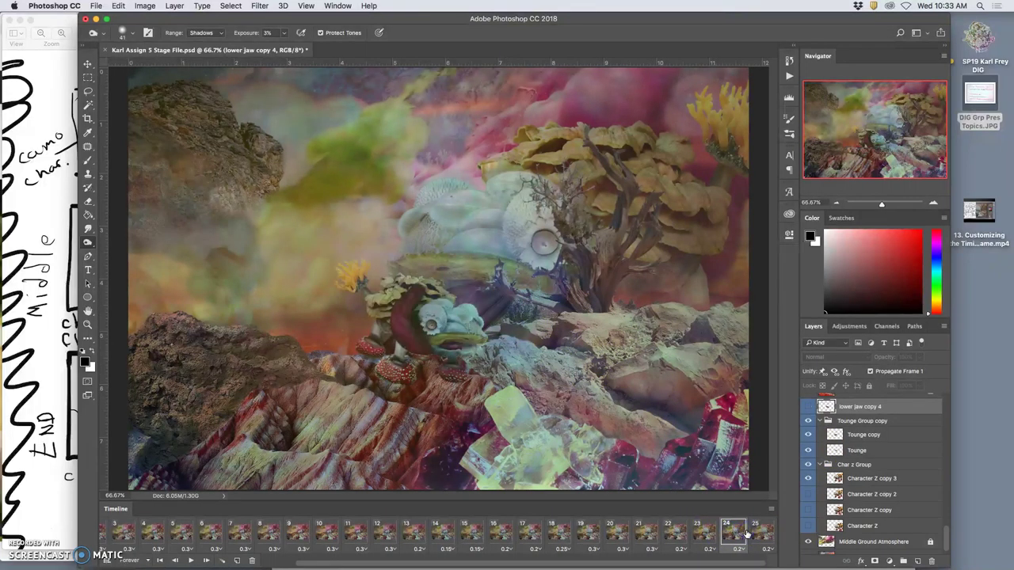
left_click(749, 532)
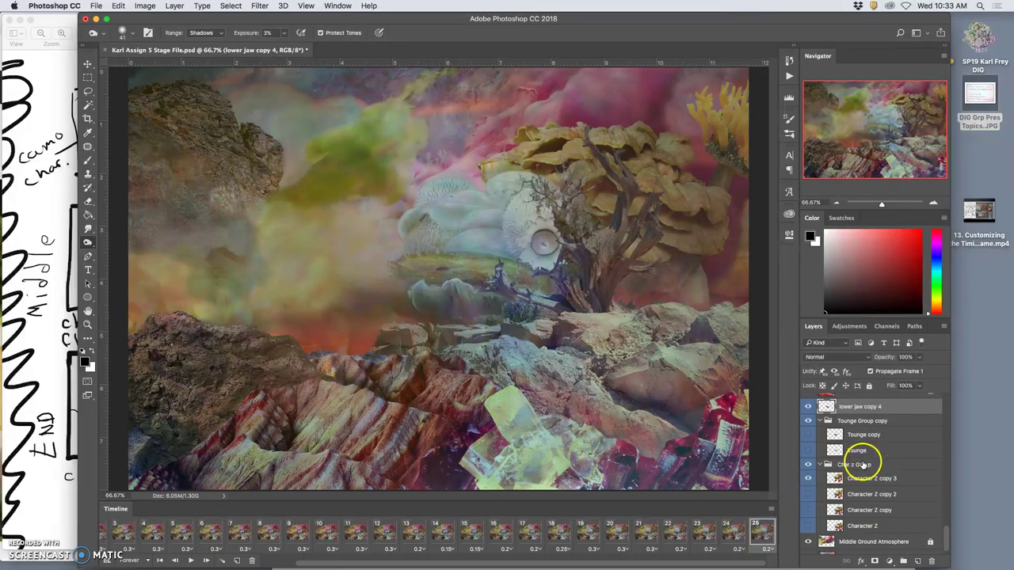
Step: Compare the scene with the Landscape Gradient Overlay on and off, and check frame 24 against frame 25
scroll(863, 465, "up", 10)
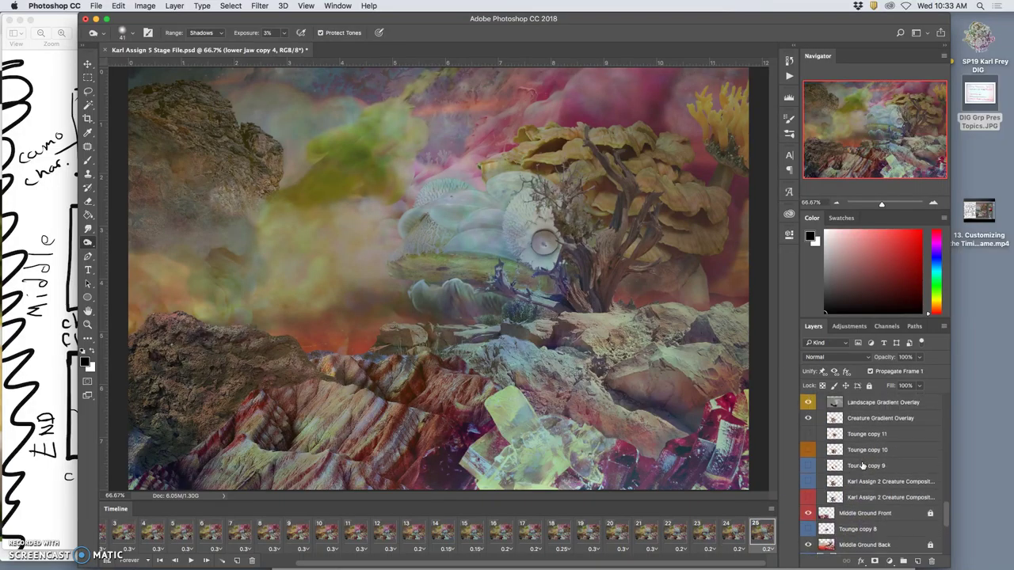
scroll(864, 466, "up", 2)
left_click(809, 432)
left_click(809, 432)
left_click(809, 435)
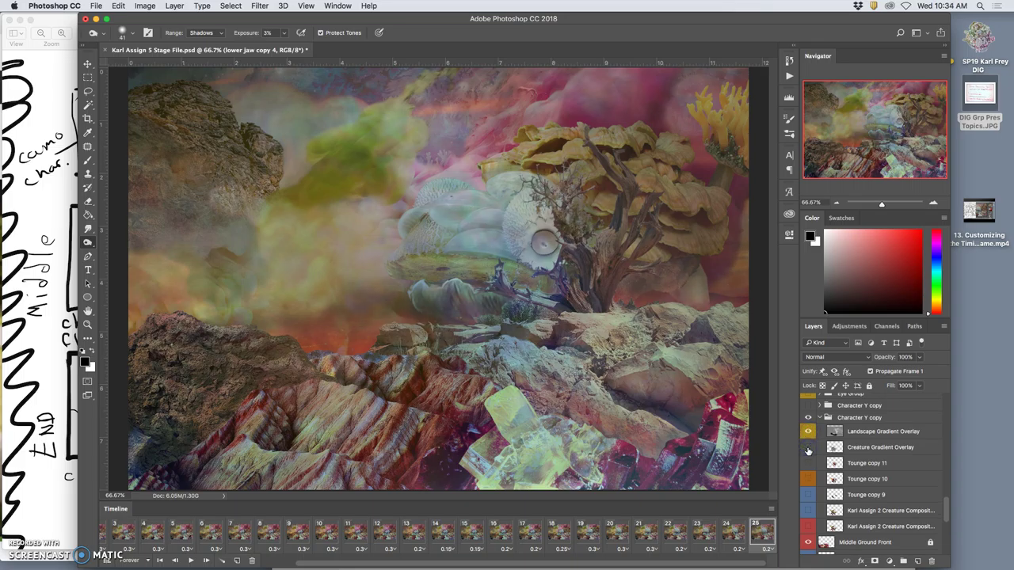
left_click(809, 433)
left_click(809, 432)
left_click(809, 432)
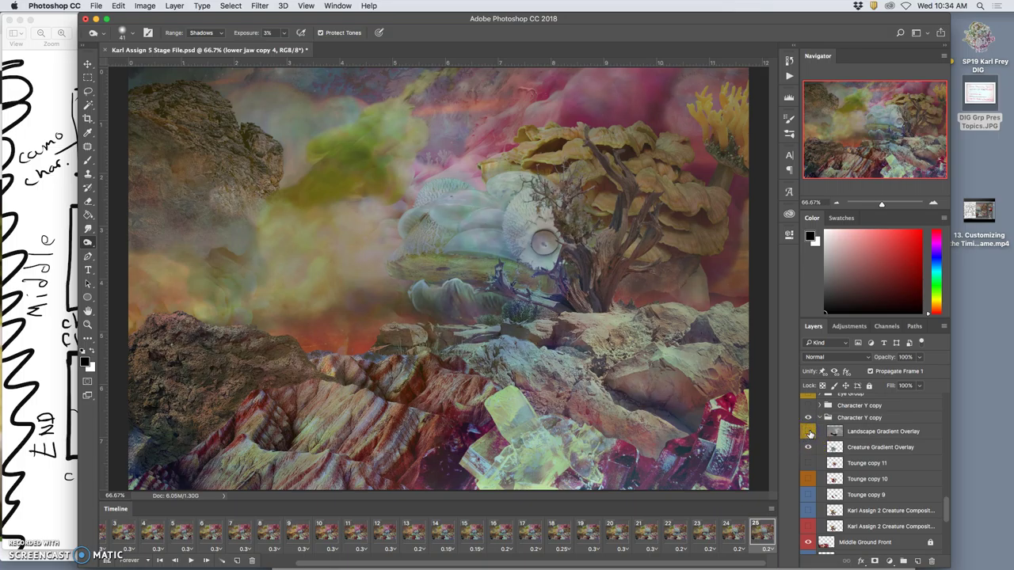
left_click(736, 536)
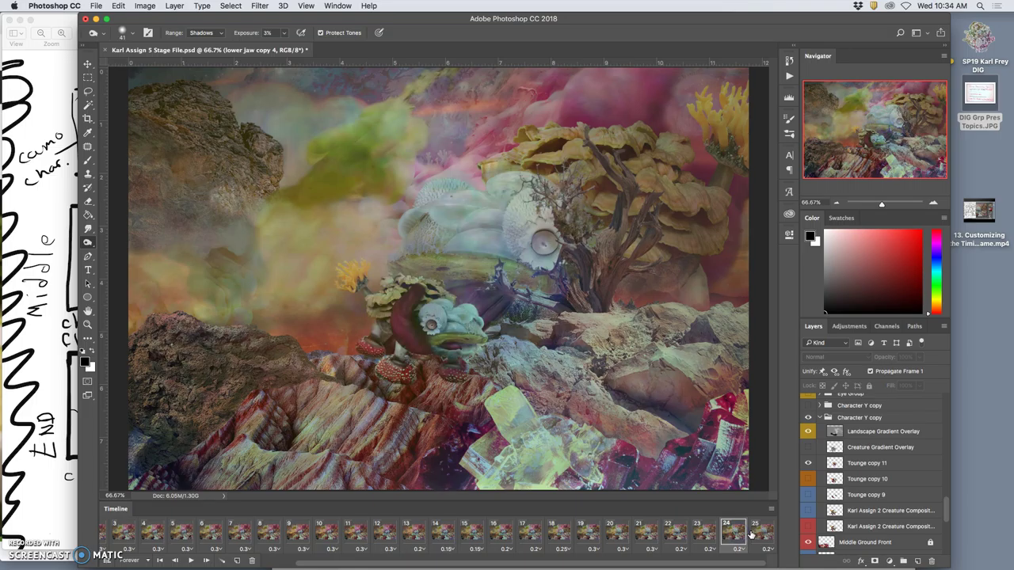
left_click(752, 535)
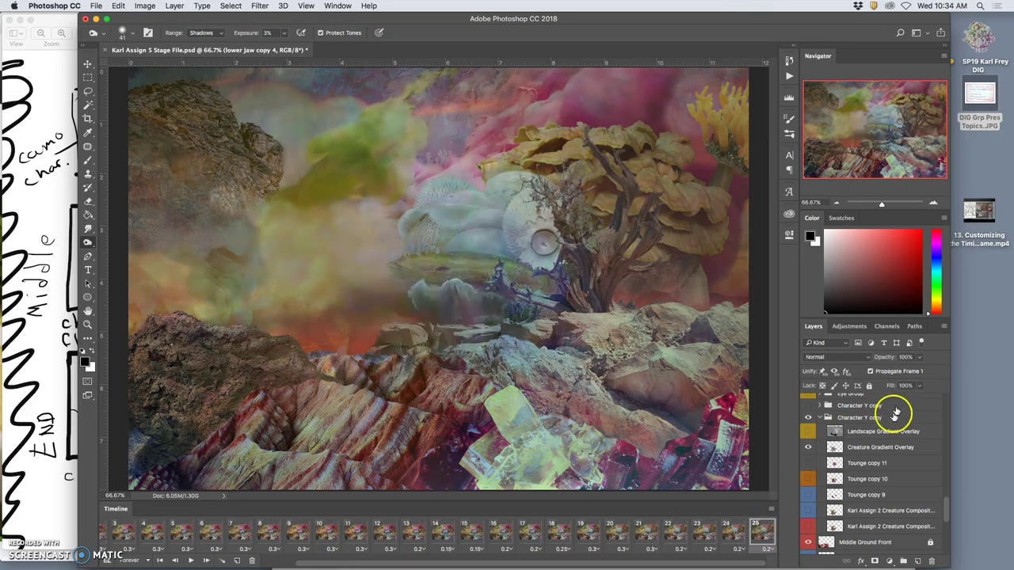
Step: Set the abstract-3952200 copy layer to 33% opacity on frame 25 and compare it with frame 24
scroll(889, 426, "up", 6)
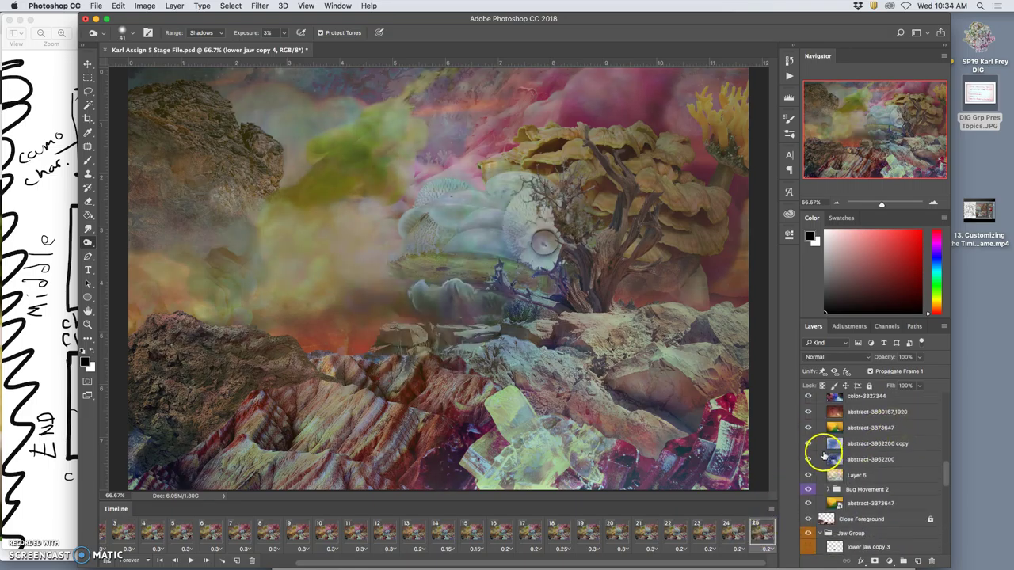
left_click(864, 444)
left_click(919, 358)
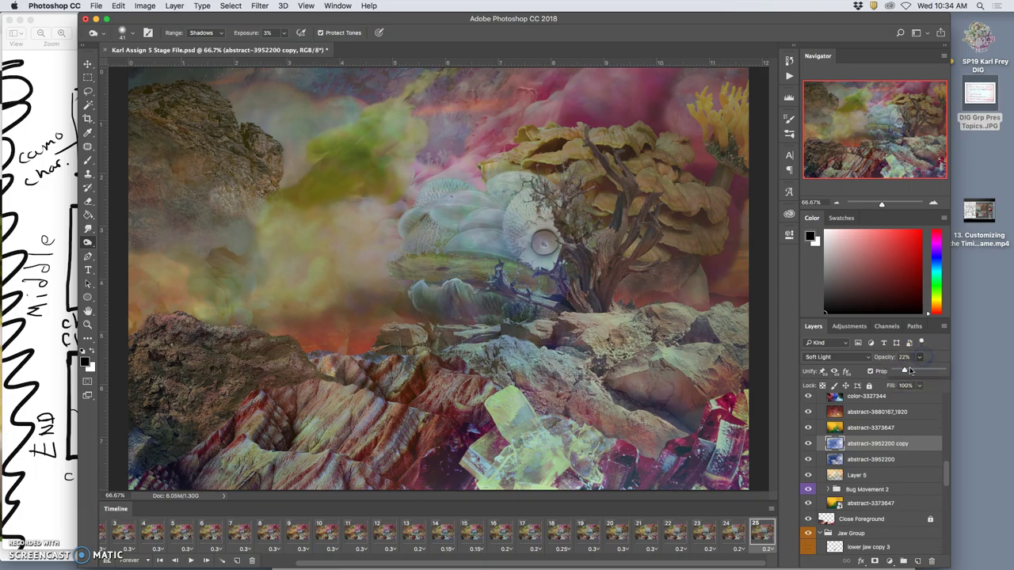
scroll(878, 425, "up", 5)
left_click_drag(808, 413, 808, 450)
scroll(828, 504, "down", 5)
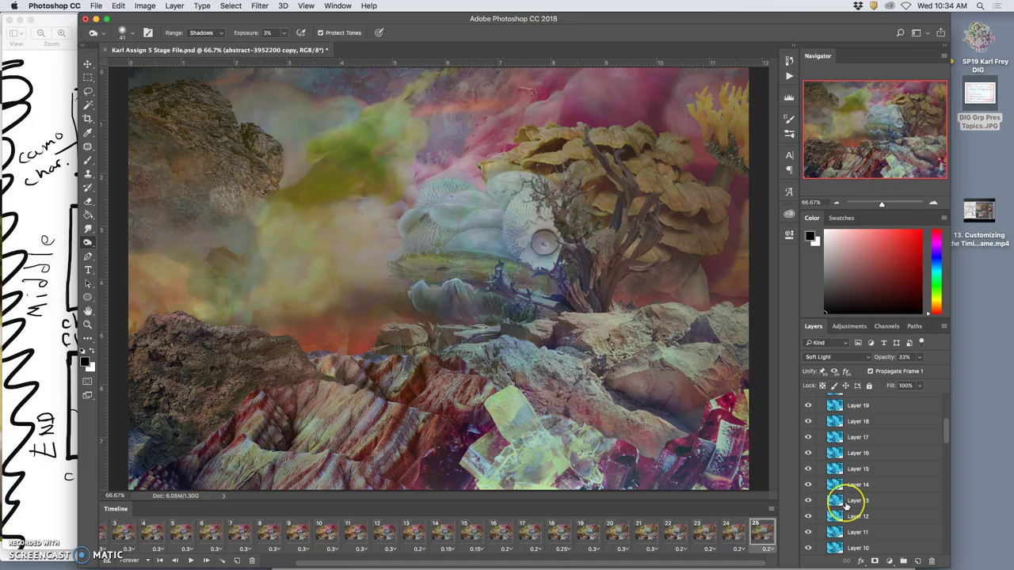
scroll(846, 504, "down", 4)
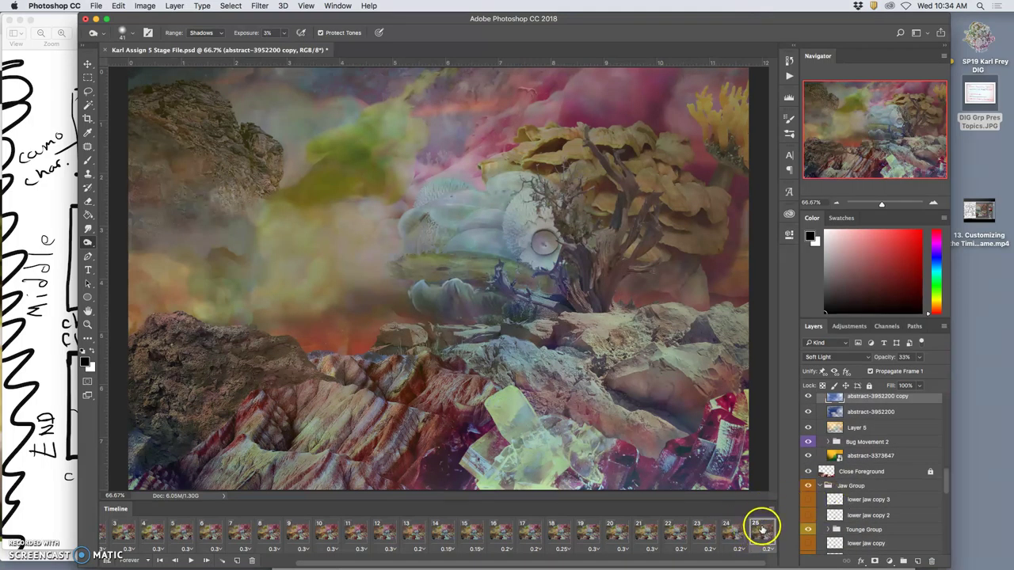
left_click(735, 534)
left_click(751, 535)
left_click(734, 534)
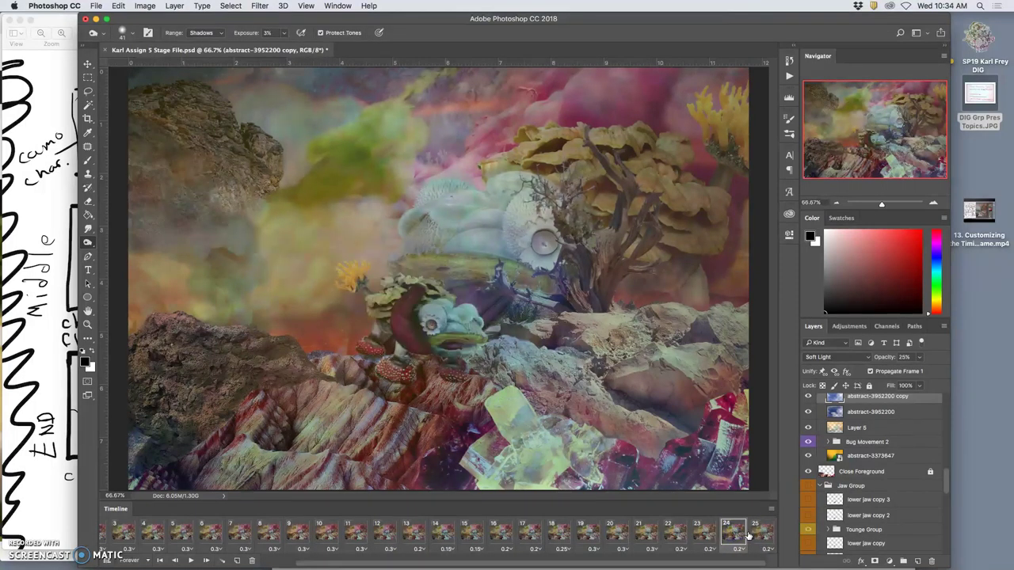
left_click(757, 534)
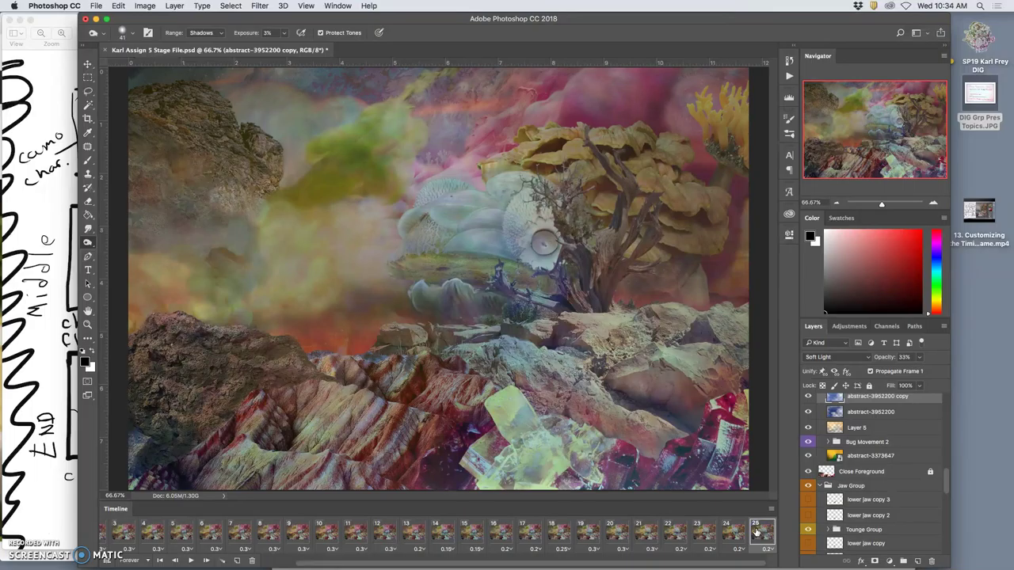
Step: Duplicate frame 25 to create frame 26
left_click(236, 561)
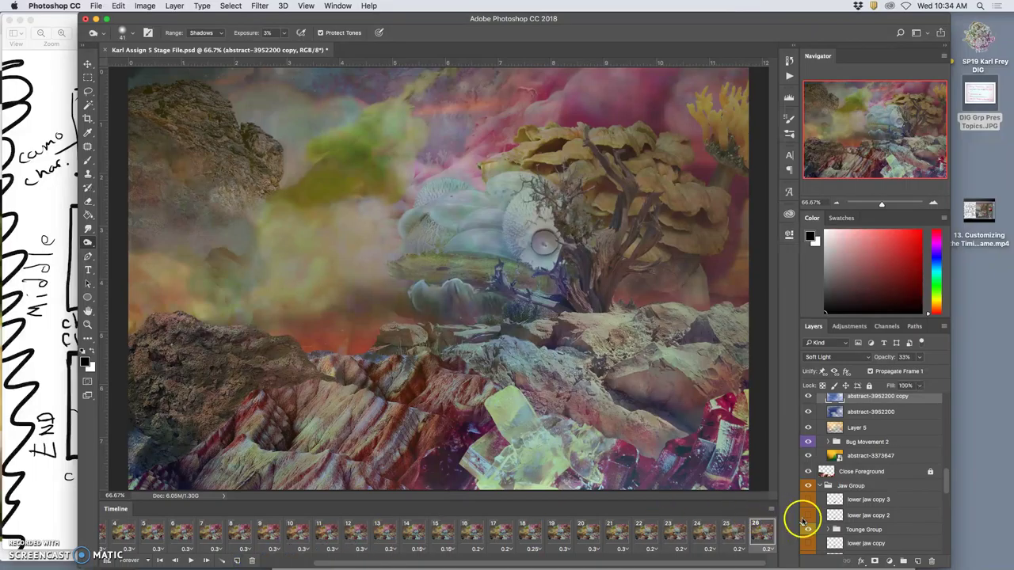
scroll(824, 519, "down", 3)
scroll(826, 519, "down", 5)
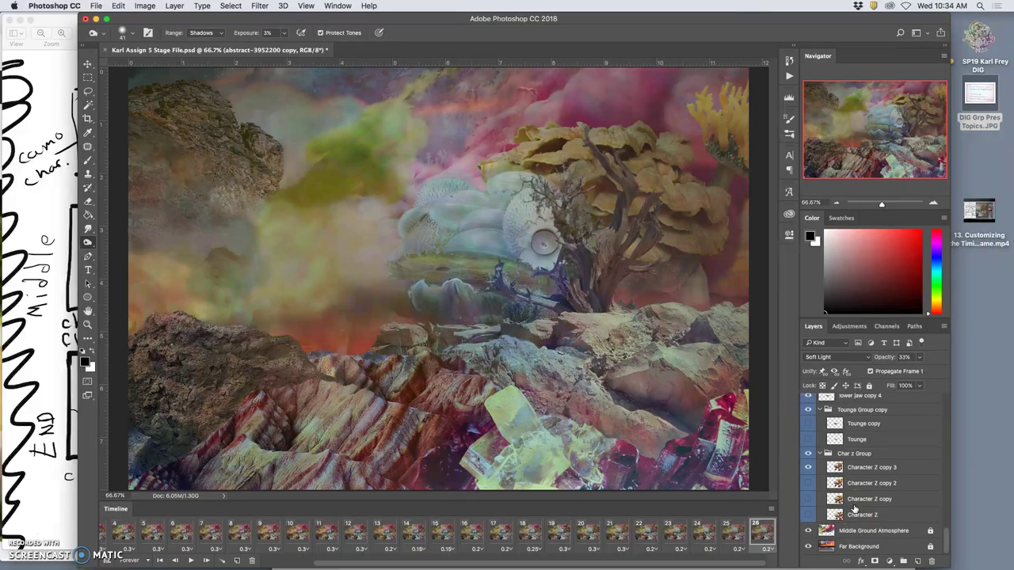
Step: Make lower jaw copy 4 and Character Z copy 3 visible in frame 26
left_click_drag(855, 508, 808, 413)
left_click(808, 414)
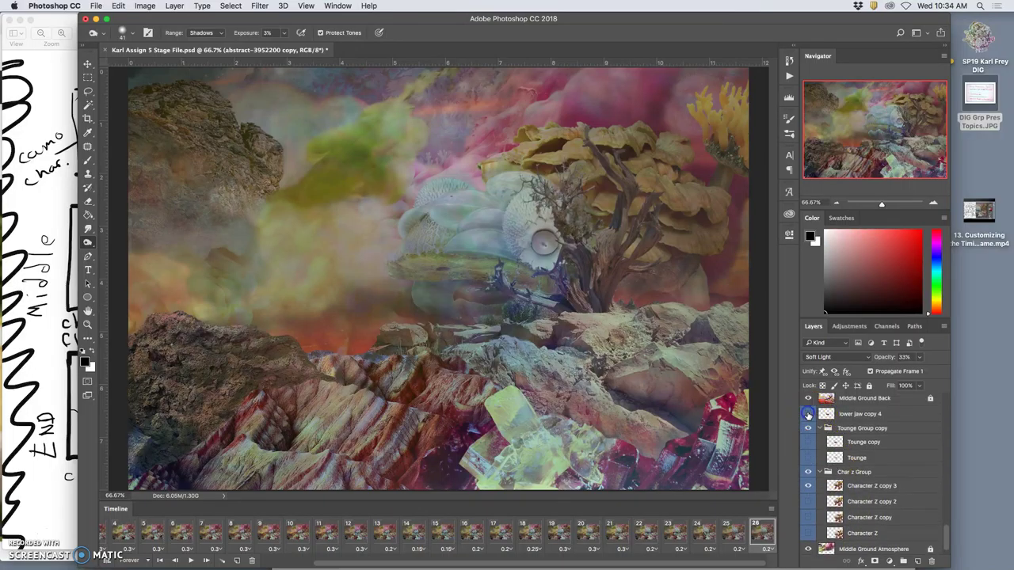
left_click_drag(867, 431, 810, 491)
left_click(808, 486)
left_click(808, 487)
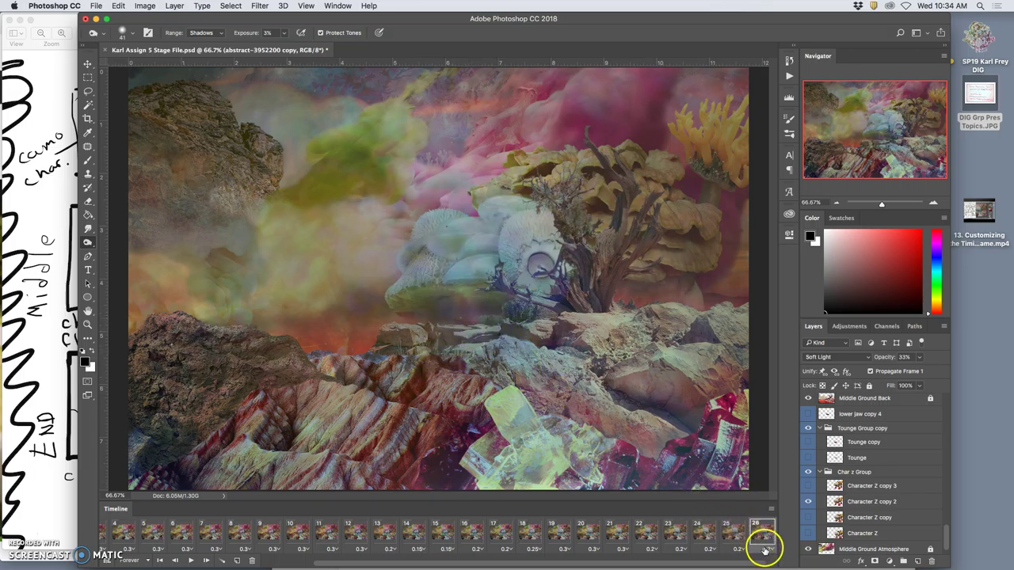
Step: Give frame 25 a custom delay of 0.3 seconds
left_click(740, 548)
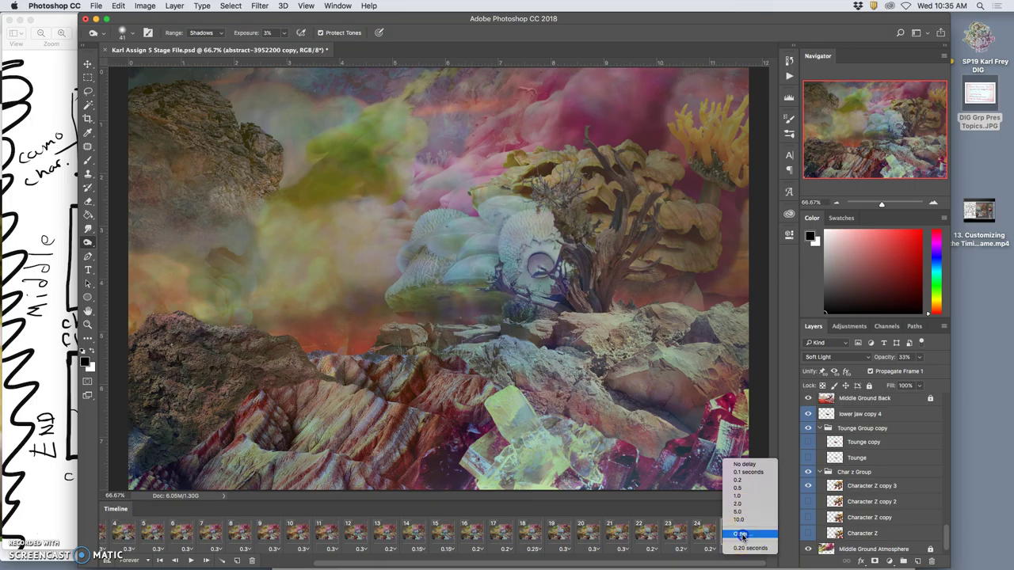
left_click(742, 535)
type("0.3")
left_click(554, 268)
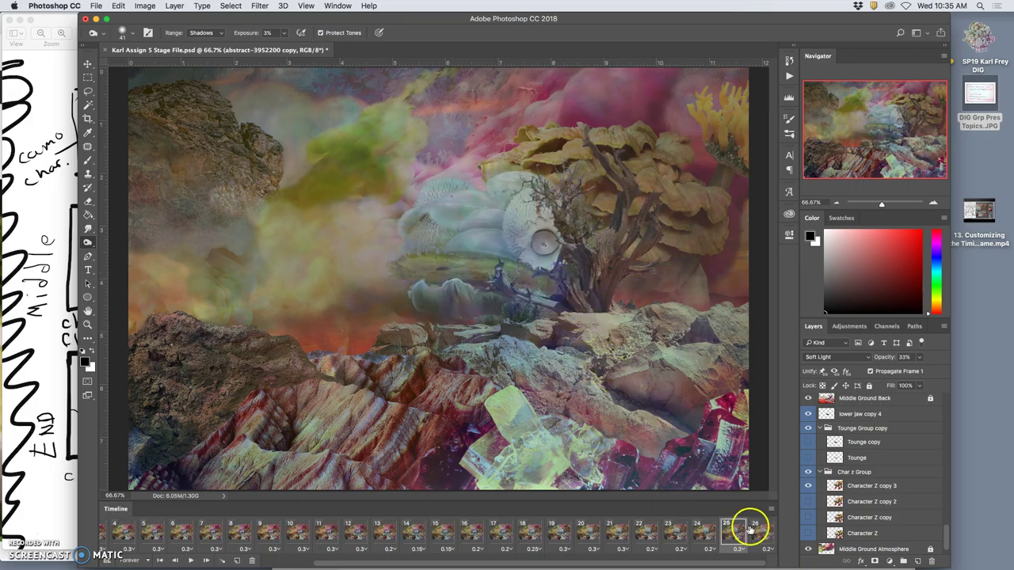
Step: Give frame 26 the same custom 0.3-second delay
left_click(755, 530)
left_click(769, 549)
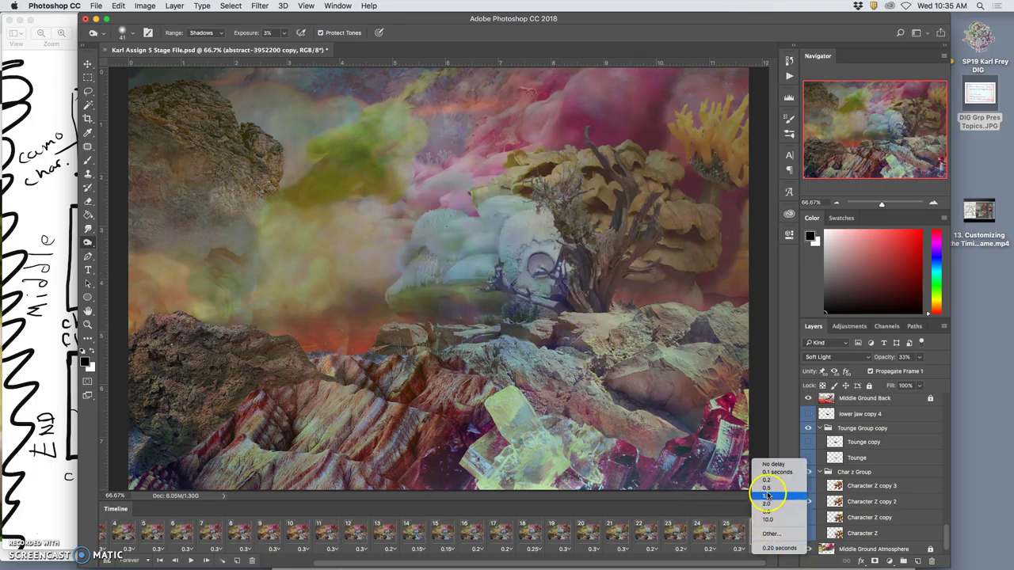
left_click(767, 535)
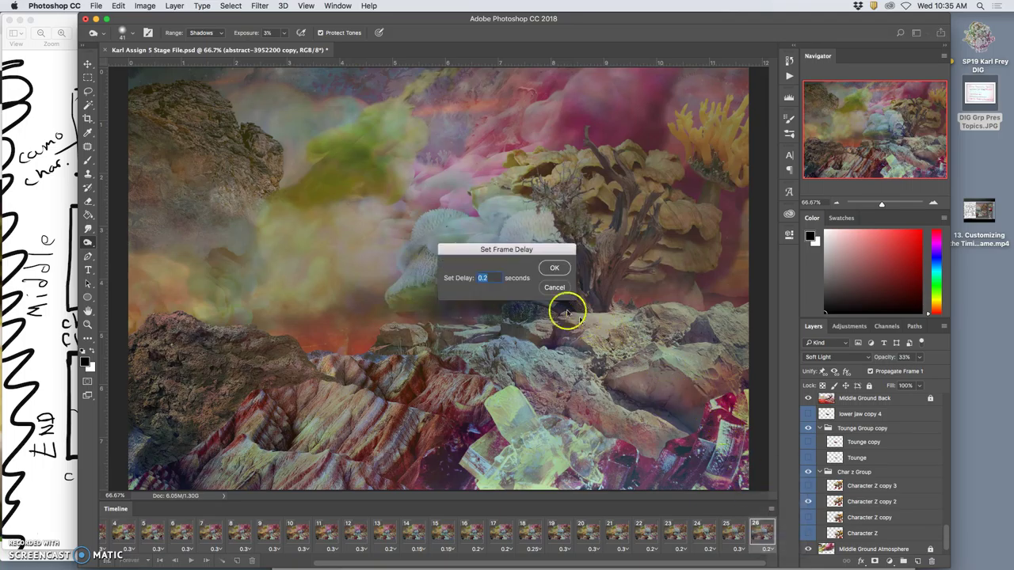
type(".3")
left_click(555, 268)
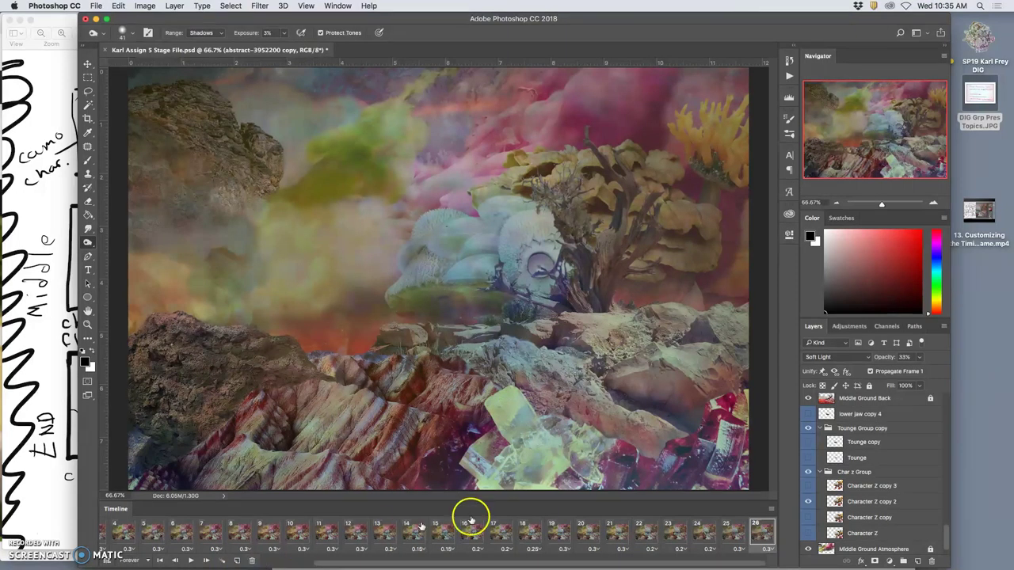
Step: Compare frames 25 and 26 and review the layer stack
left_click(734, 536)
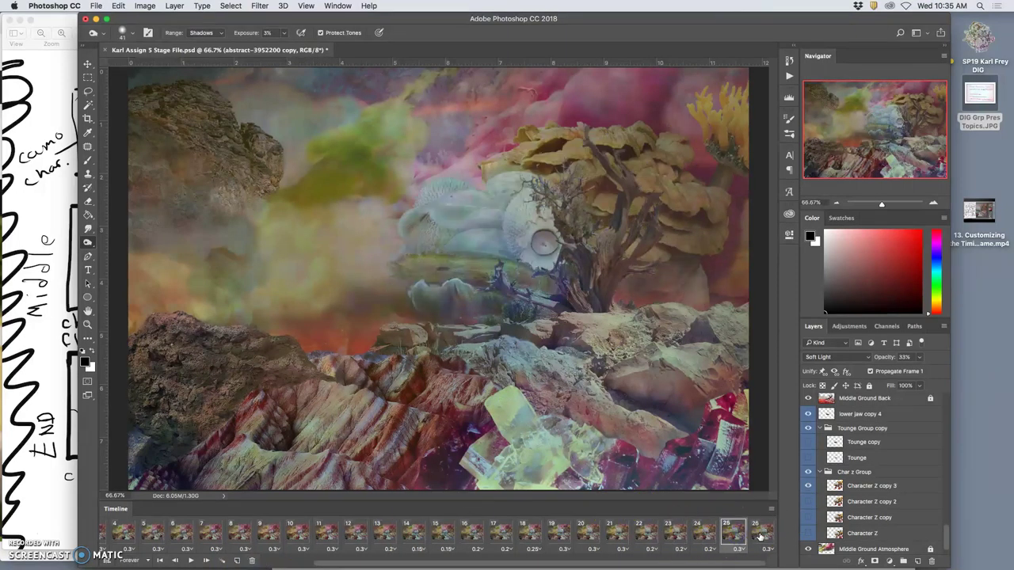
left_click(760, 533)
scroll(838, 505, "up", 2)
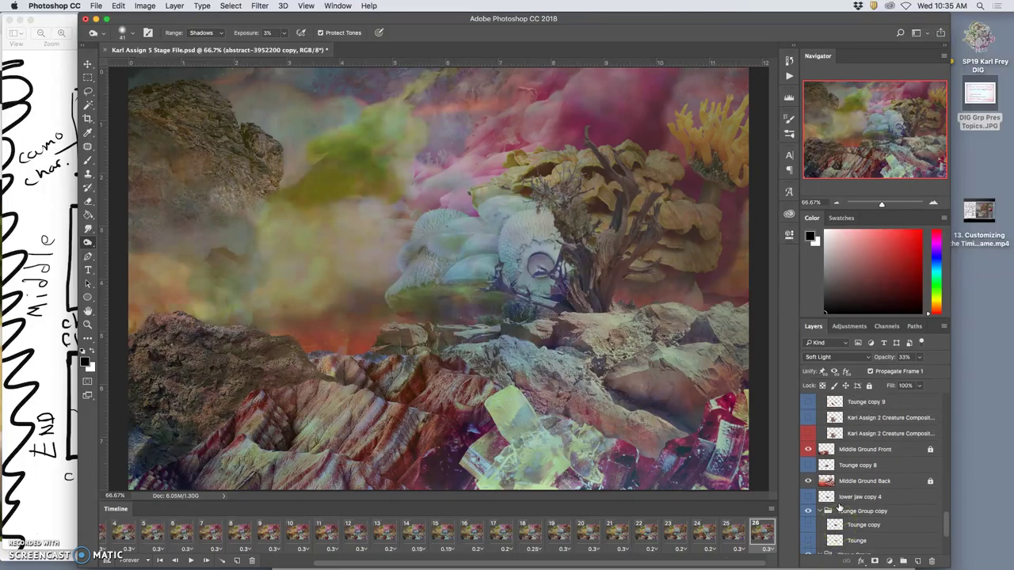
scroll(840, 507, "up", 5)
scroll(835, 507, "up", 5)
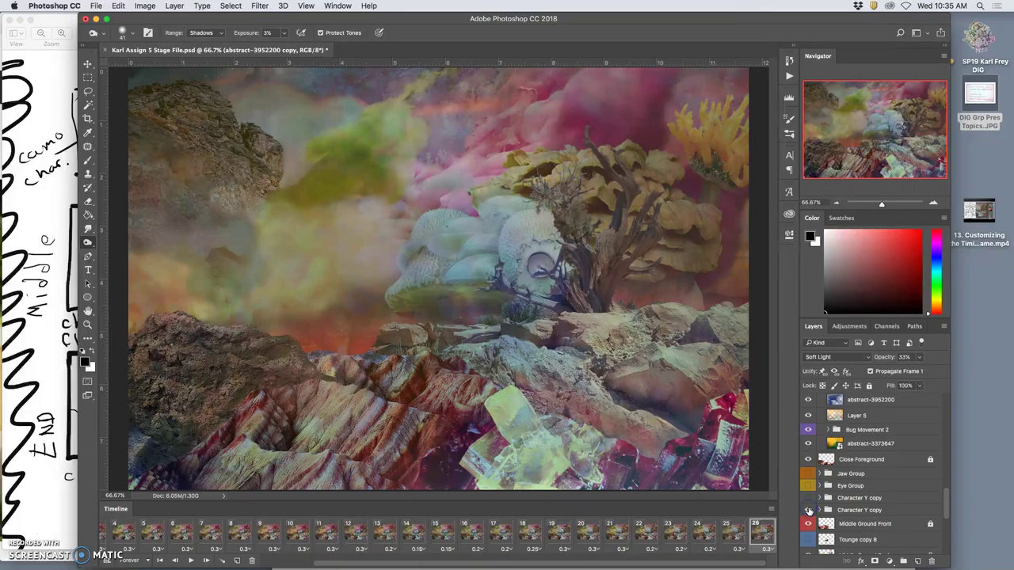
scroll(861, 505, "down", 3)
scroll(862, 505, "down", 5)
Step: Toggle the Char z Group's visibility on frame 26, checking the result against frame 25
left_click(809, 513)
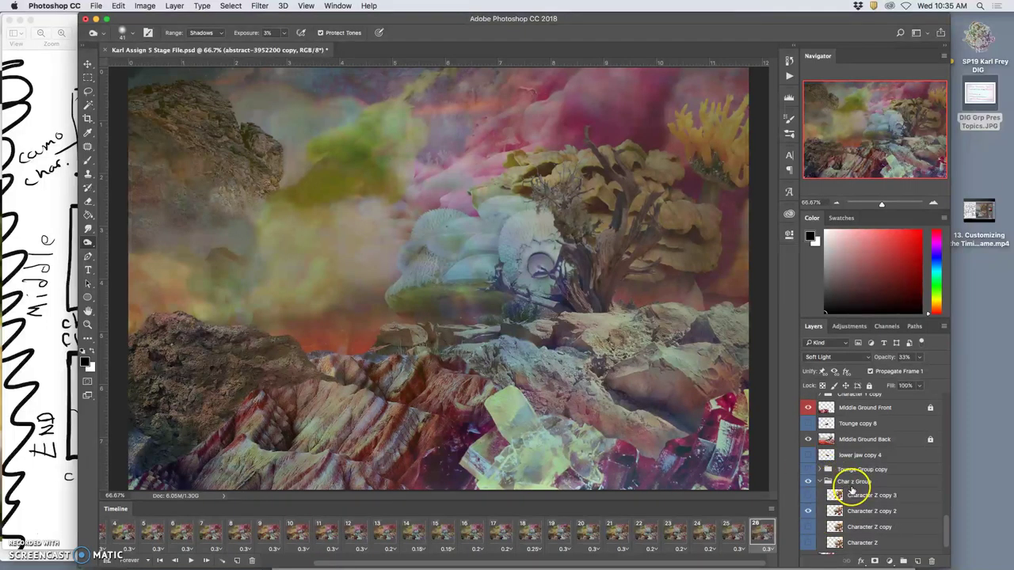
scroll(853, 488, "down", 2)
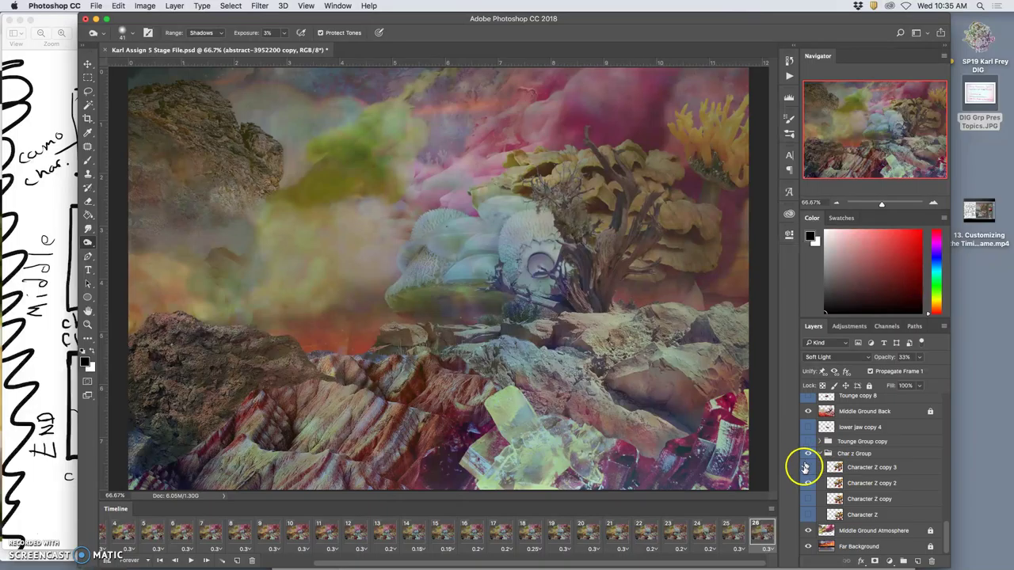
scroll(854, 500, "up", 15)
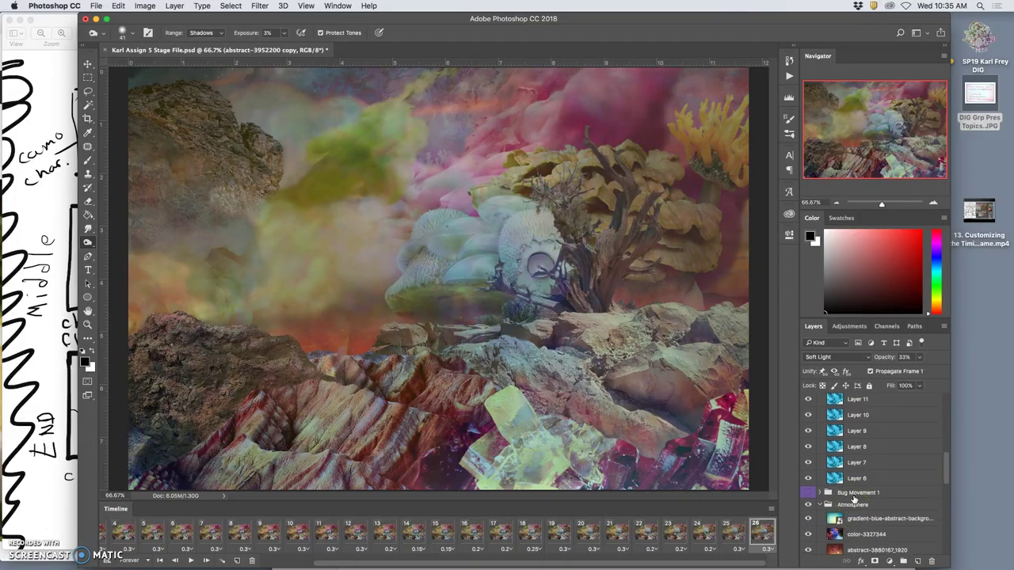
scroll(854, 499, "up", 1)
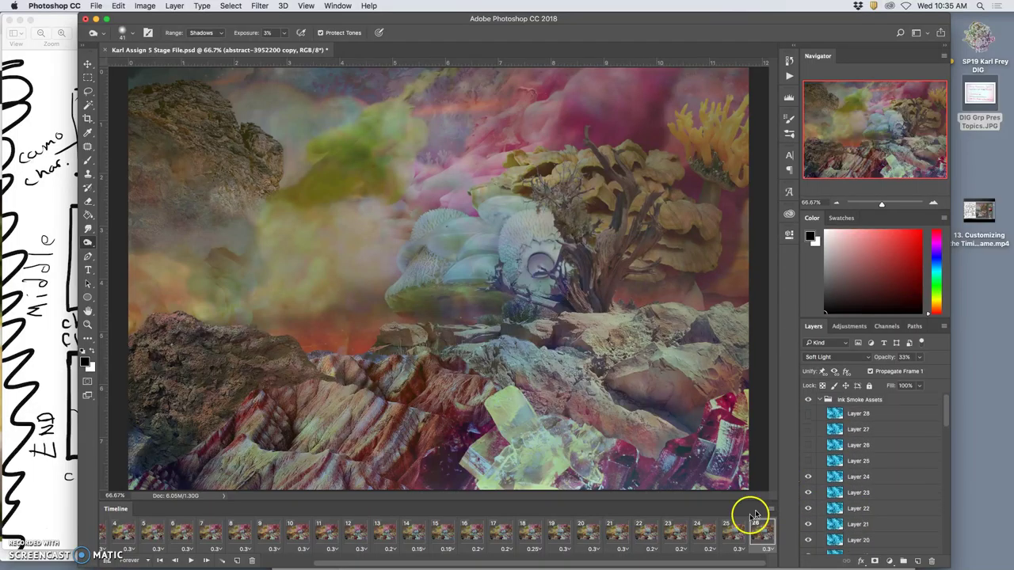
left_click(733, 531)
left_click(759, 531)
scroll(809, 531, "down", 15)
scroll(809, 538, "down", 7)
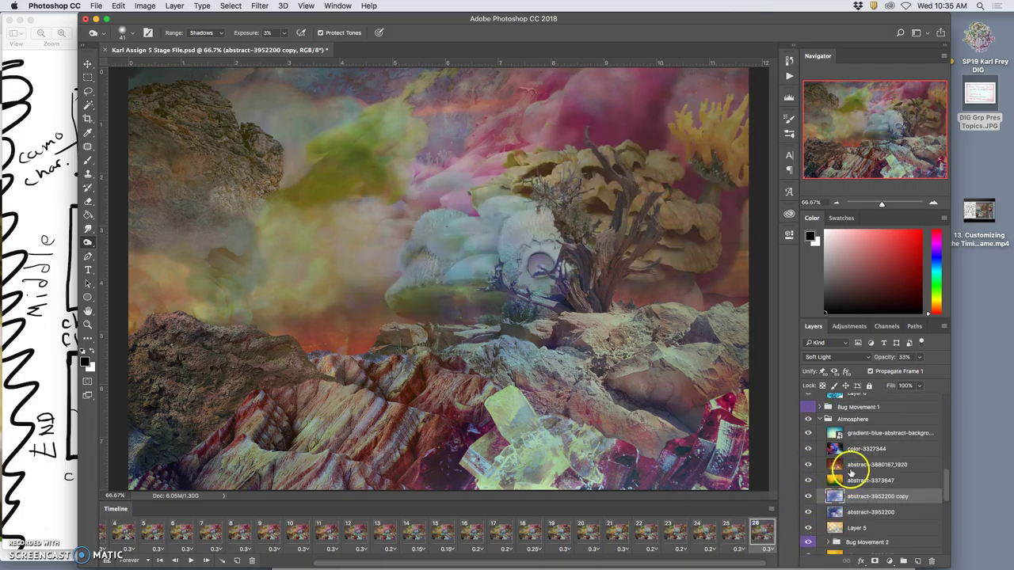
Step: Raise the blue gradient layer to 36% opacity and adjust abstract-3880167_1920's opacity
left_click(861, 434)
left_click_drag(919, 357, 913, 369)
left_click(872, 464)
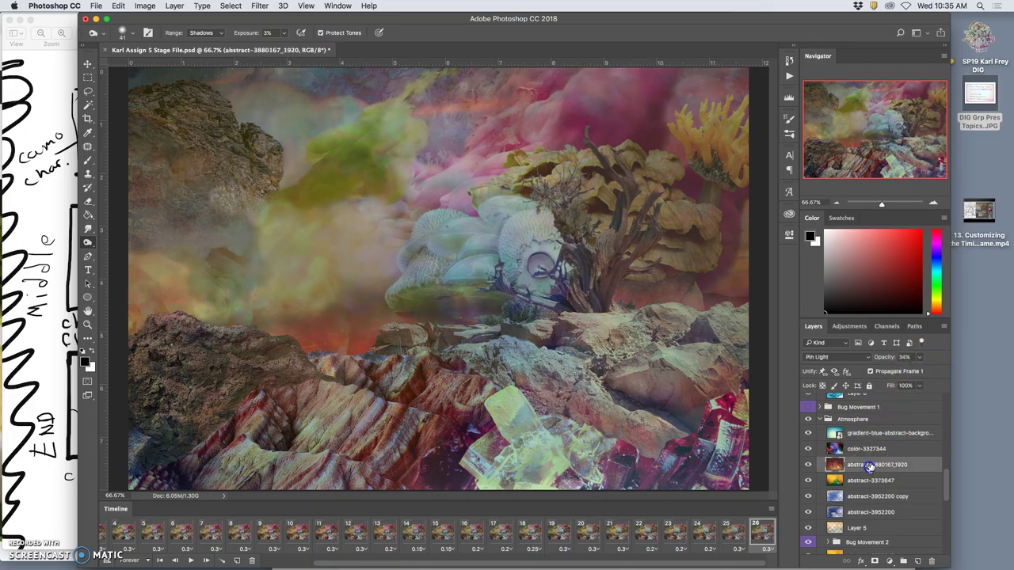
left_click(916, 357)
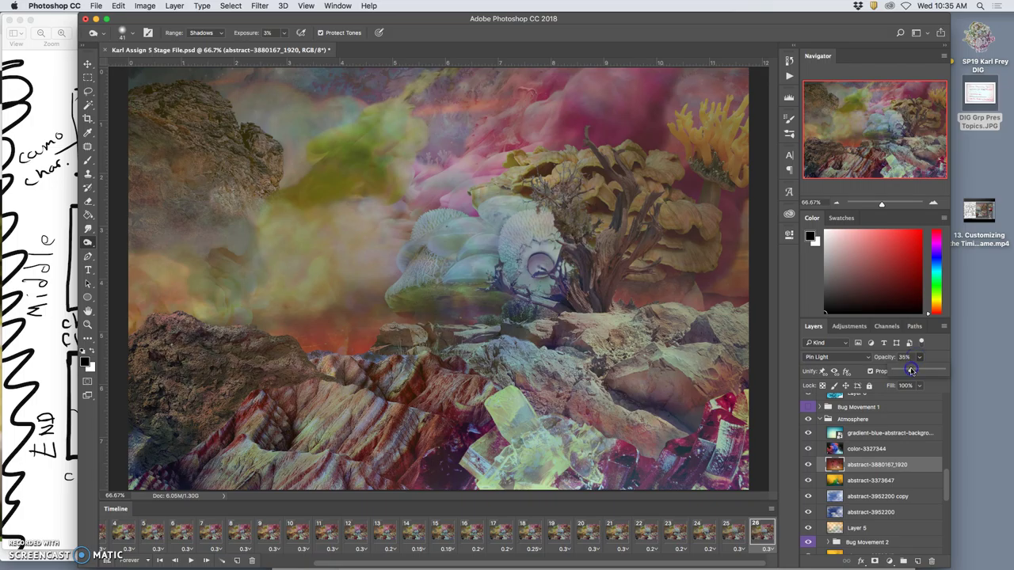
left_click(777, 544)
left_click(735, 535)
left_click(749, 537)
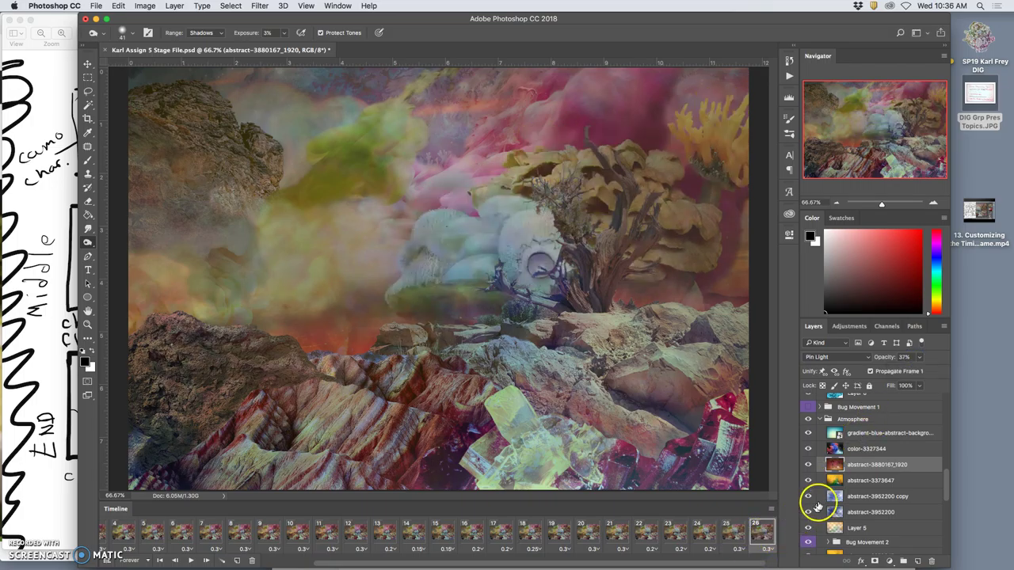
Step: Set Layer 5 to 28% and the abstract-3373647 layer to 10% opacity on frame 26
left_click(841, 527)
left_click(905, 386)
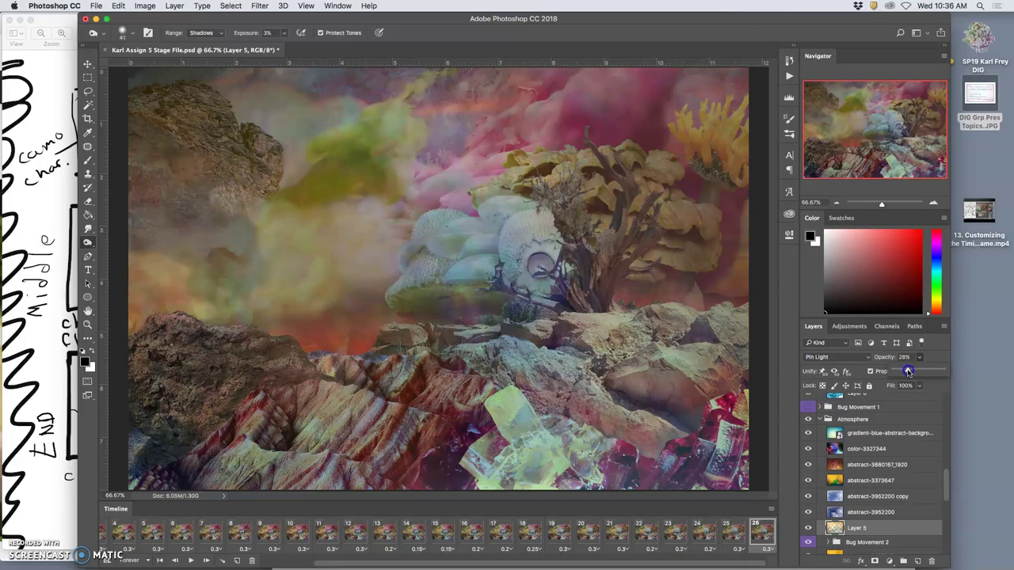
scroll(867, 475, "down", 1)
left_click(865, 538)
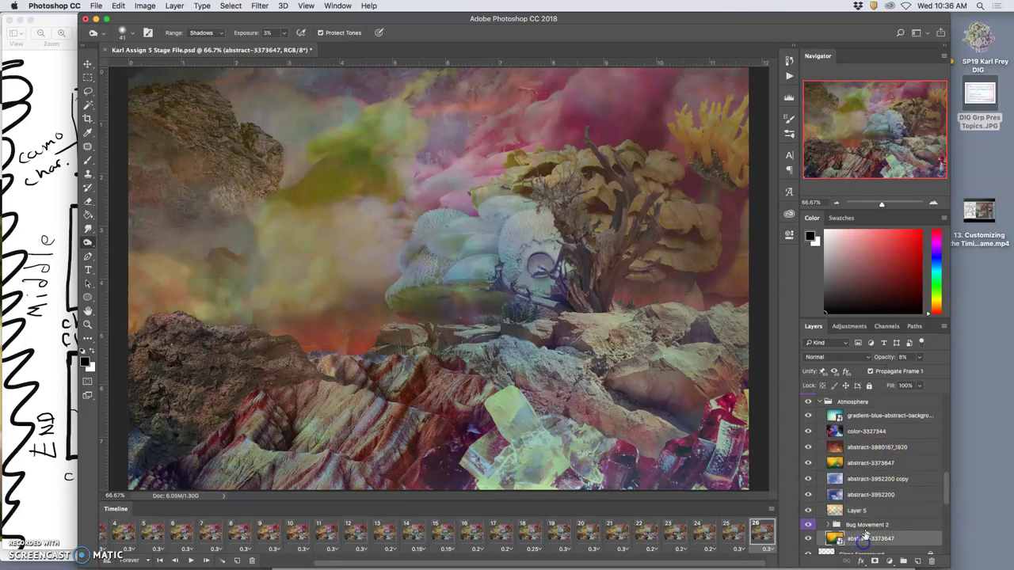
left_click(918, 362)
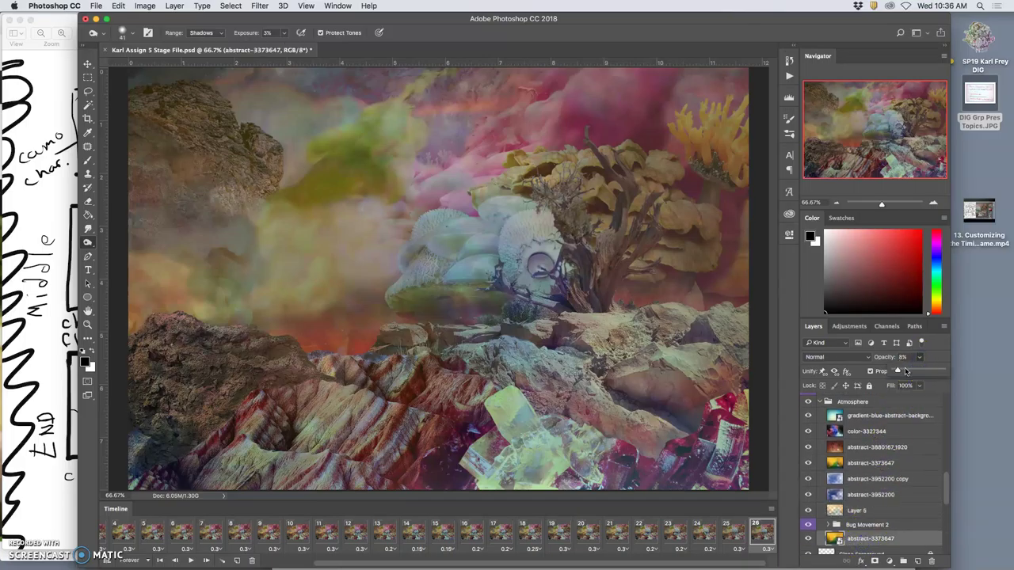
left_click(906, 371)
left_click_drag(900, 371, 899, 371)
left_click(765, 535)
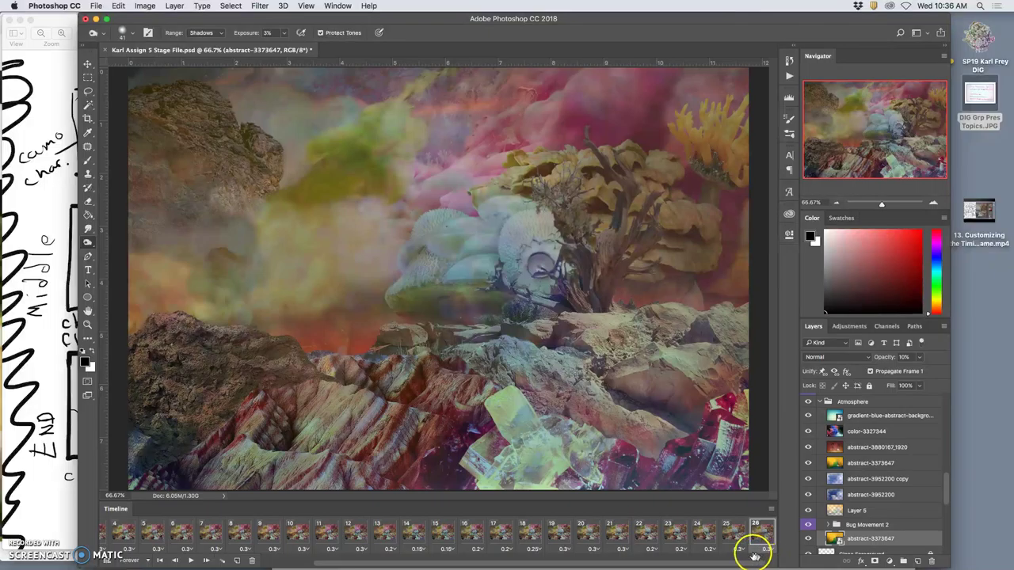
Step: Add frame 27 and hide the eyed creature by switching off its Character Z layers
left_click(237, 562)
scroll(855, 516, "down", 10)
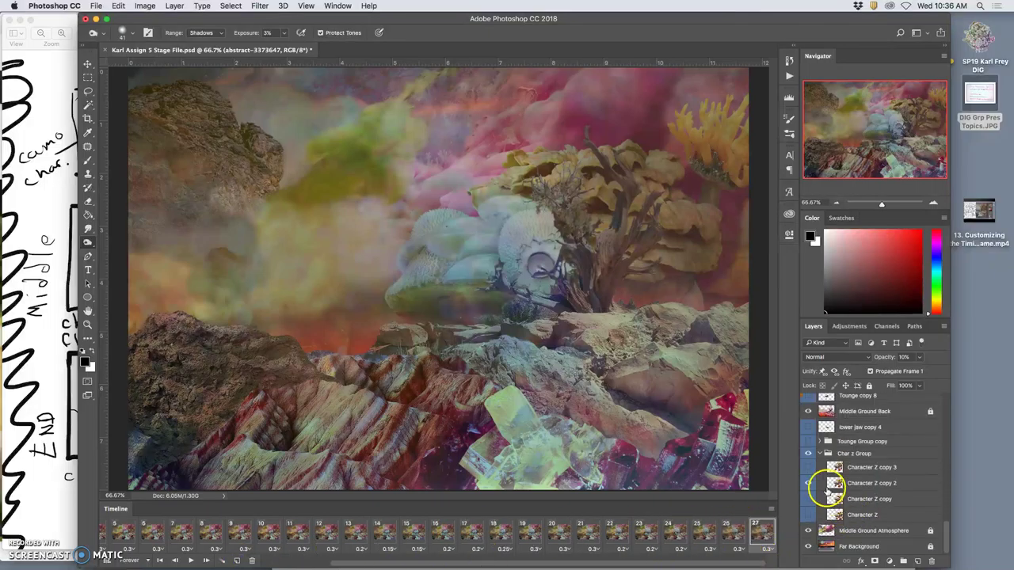
left_click(808, 496)
left_click(808, 490)
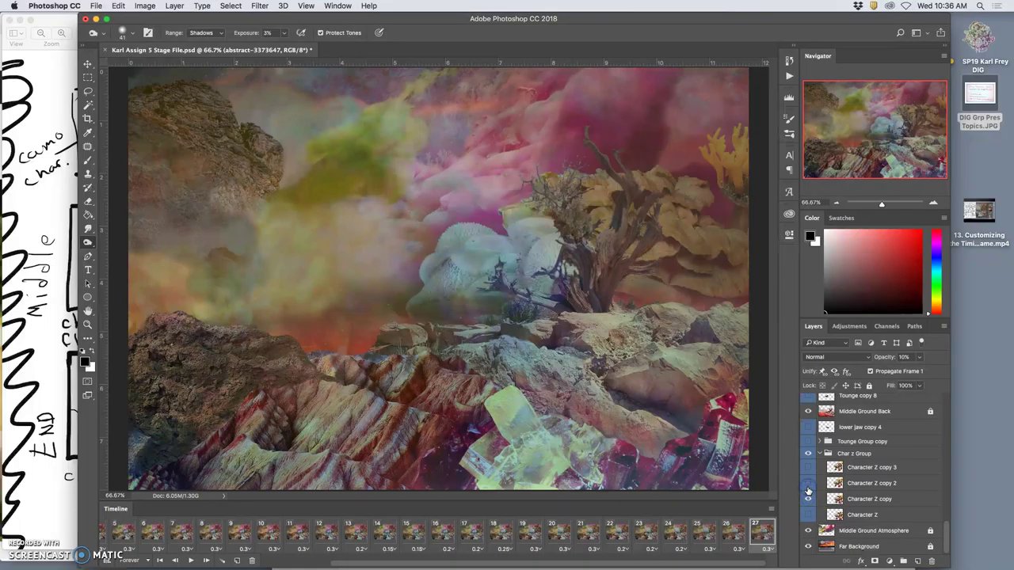
left_click_drag(809, 492, 859, 501)
scroll(852, 496, "up", 10)
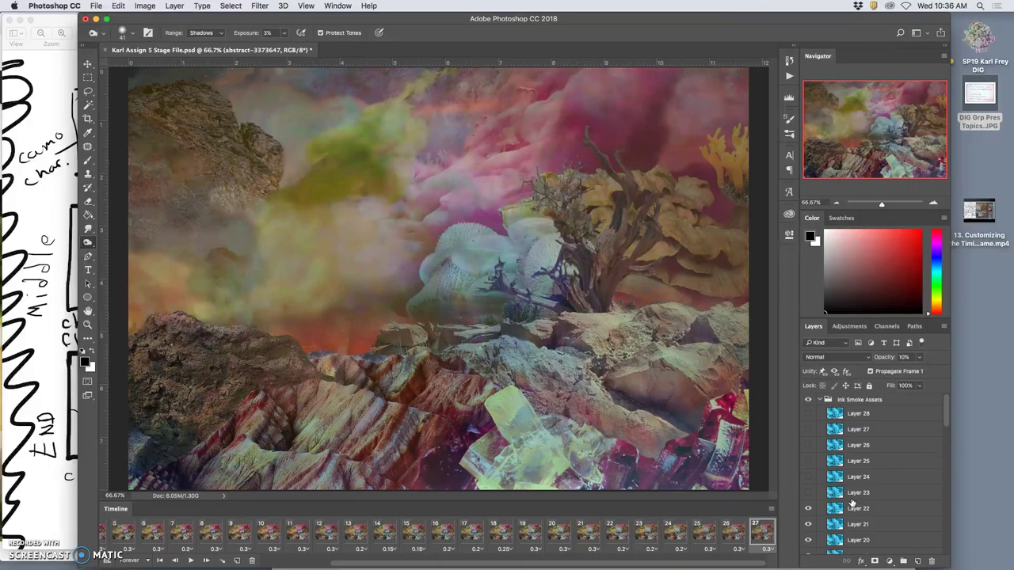
left_click(808, 509)
scroll(849, 531, "down", 10)
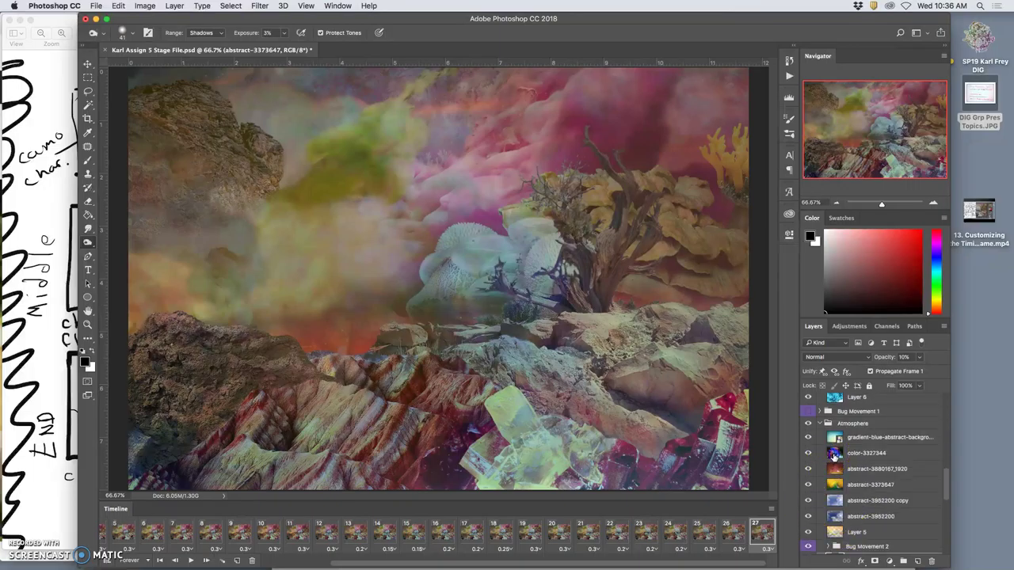
Step: Adjust the color-3327344 and abstract-3952200 layer opacities, comparing frame 27 with frame 26
left_click(835, 453)
left_click(919, 356)
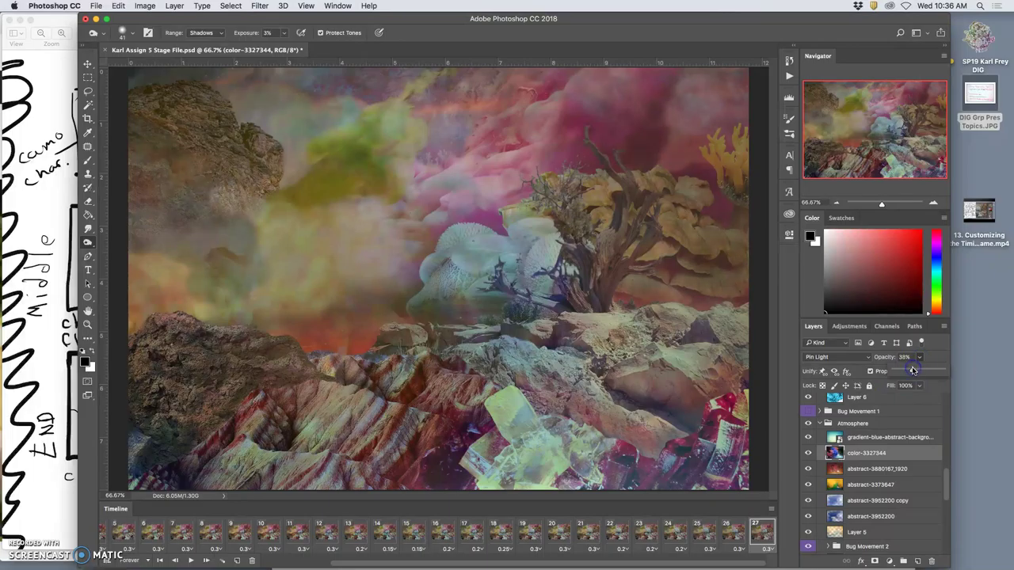
left_click(854, 502)
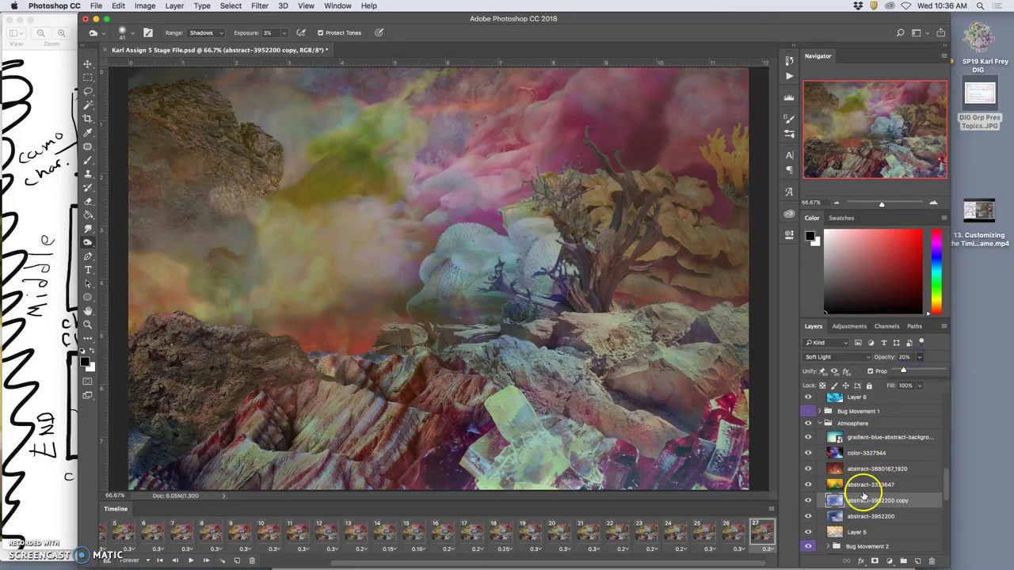
left_click(860, 517)
left_click(919, 358)
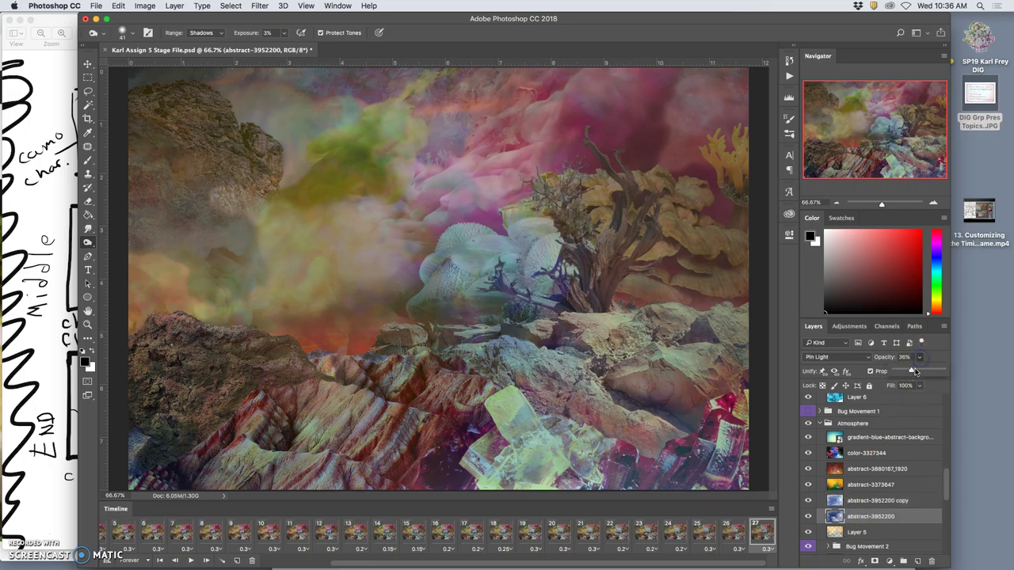
scroll(892, 491, "down", 10)
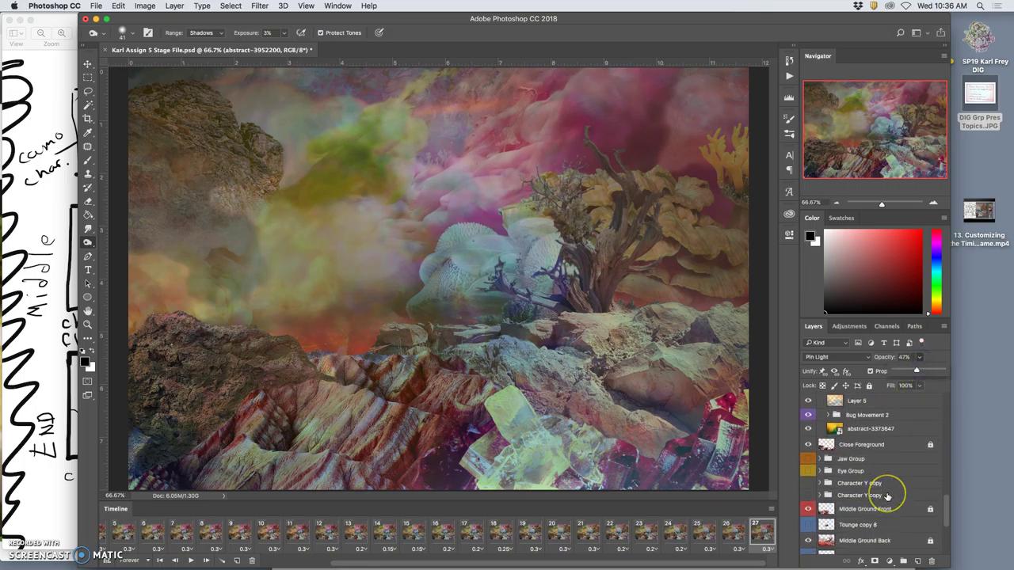
scroll(888, 496, "down", 3)
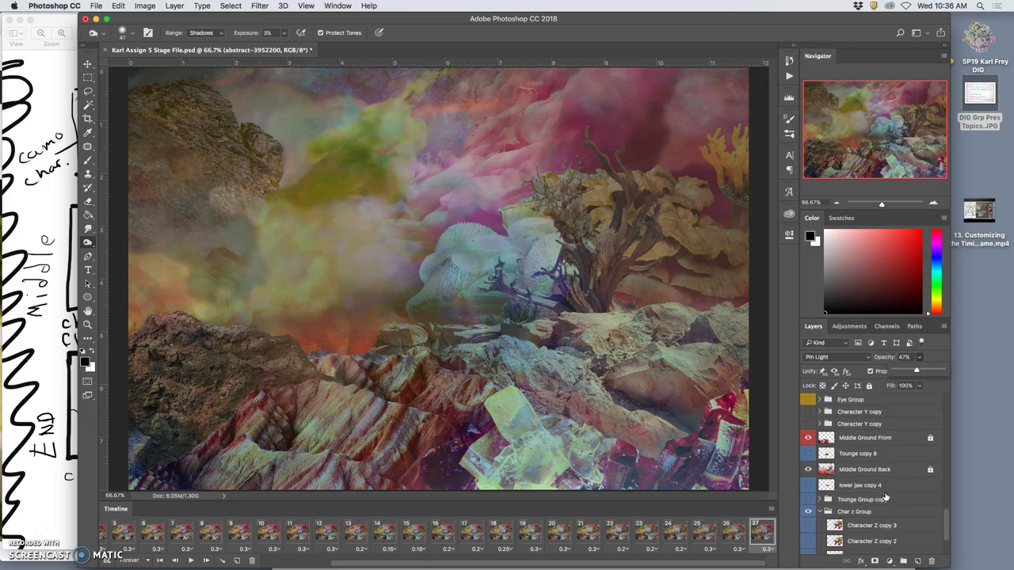
left_click(745, 535)
left_click(755, 533)
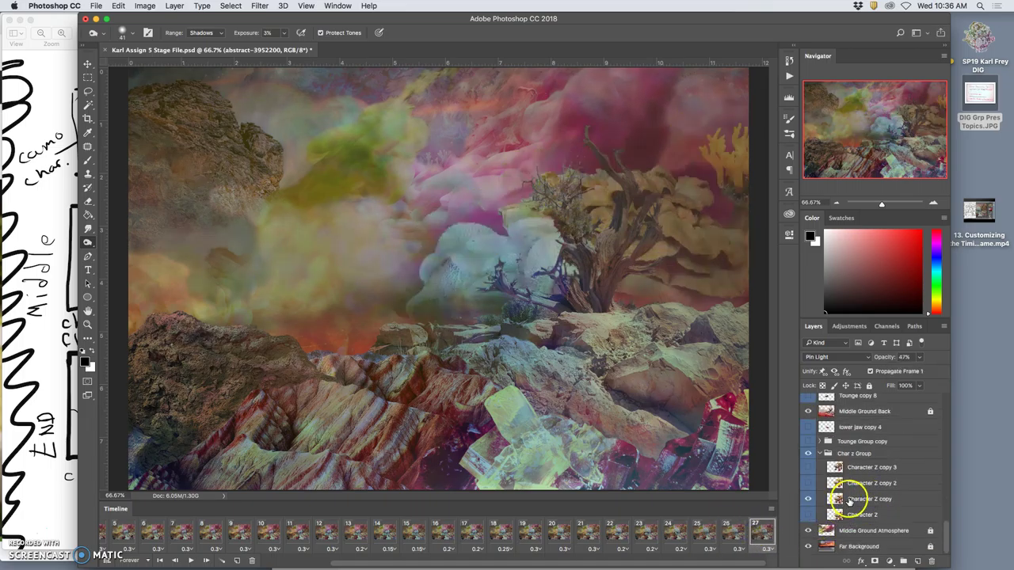
Step: Lower the abstract-3373647 layer to 7% opacity and preview it against the neighbouring frame
scroll(855, 475, "up", 3)
scroll(853, 471, "up", 3)
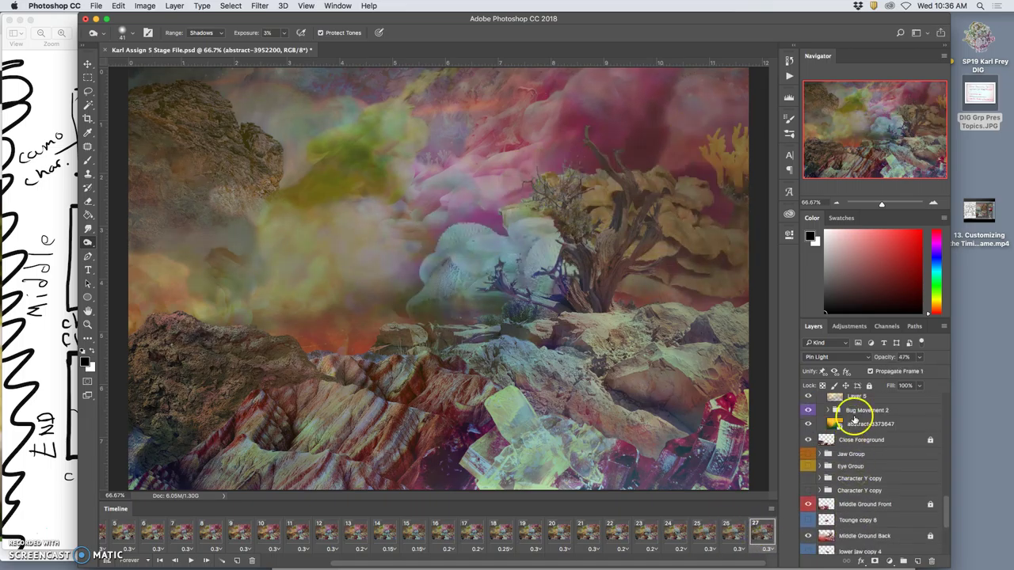
left_click(857, 423)
left_click(919, 357)
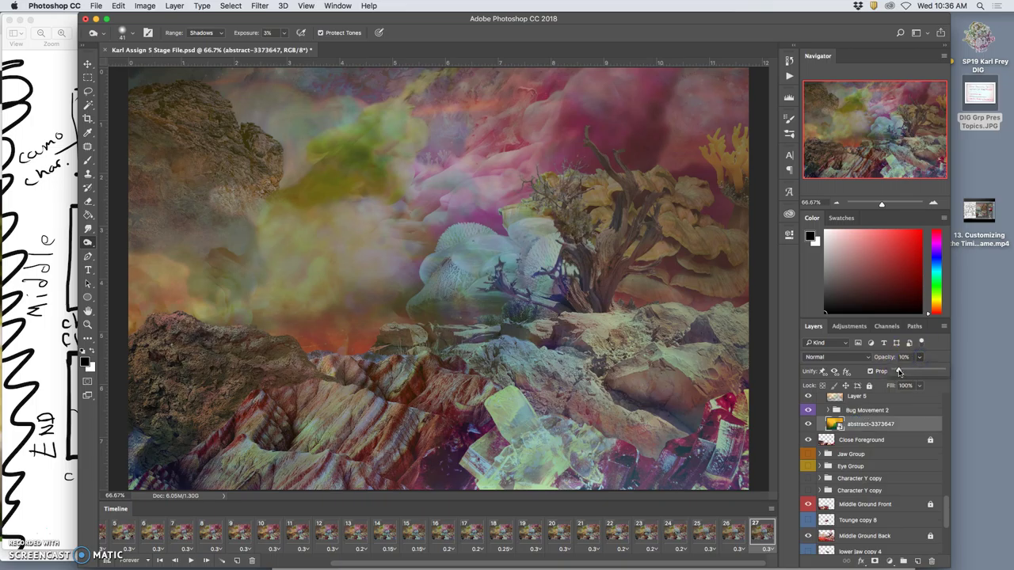
left_click(747, 529)
left_click(737, 532)
left_click(752, 537)
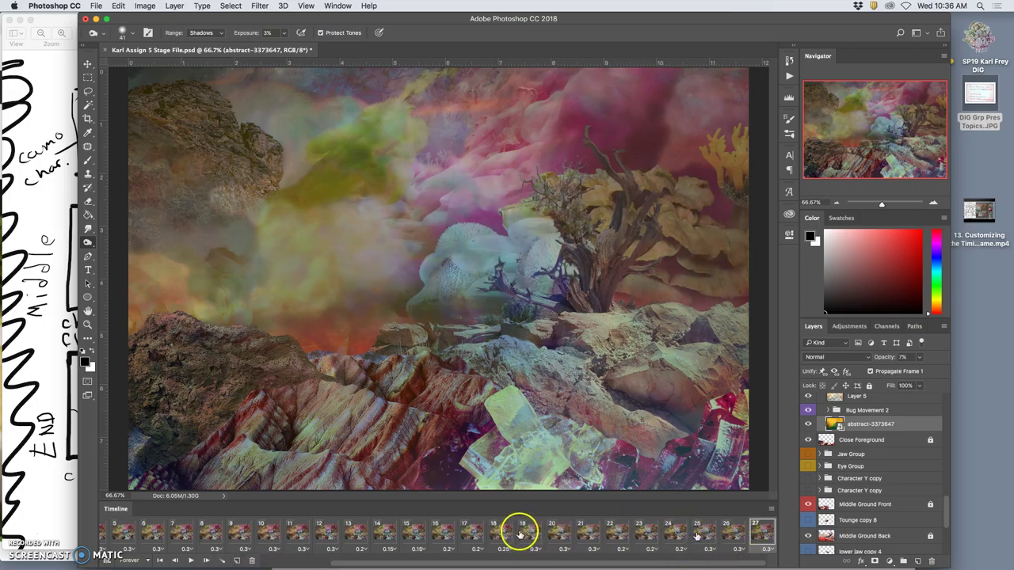
Step: Duplicate frame 27 into frame 28, swapping Character Z layers and toggling an ink smoke layer
left_click(763, 535)
left_click(237, 561)
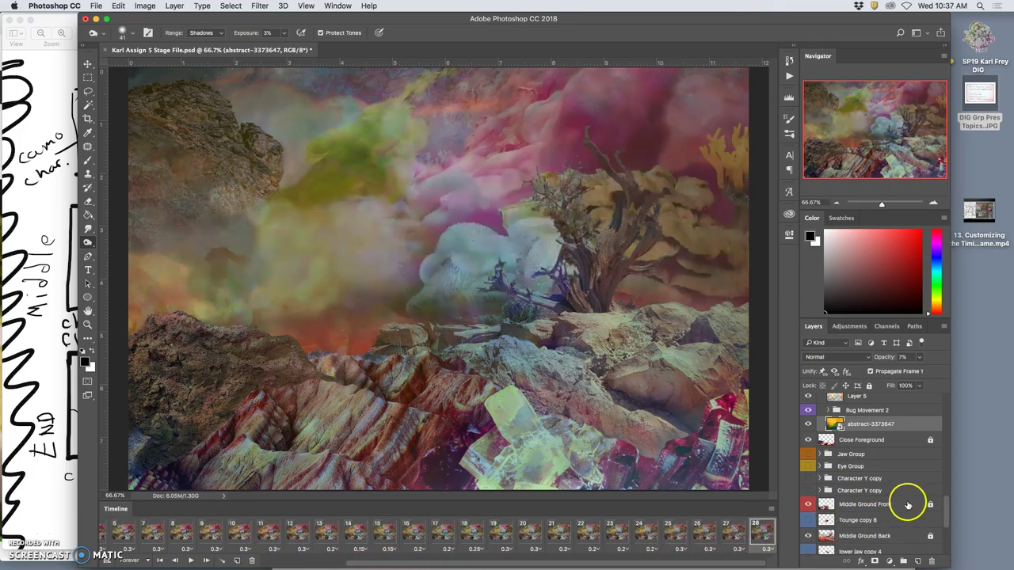
scroll(869, 500, "down", 5)
left_click(809, 515)
left_click(809, 500)
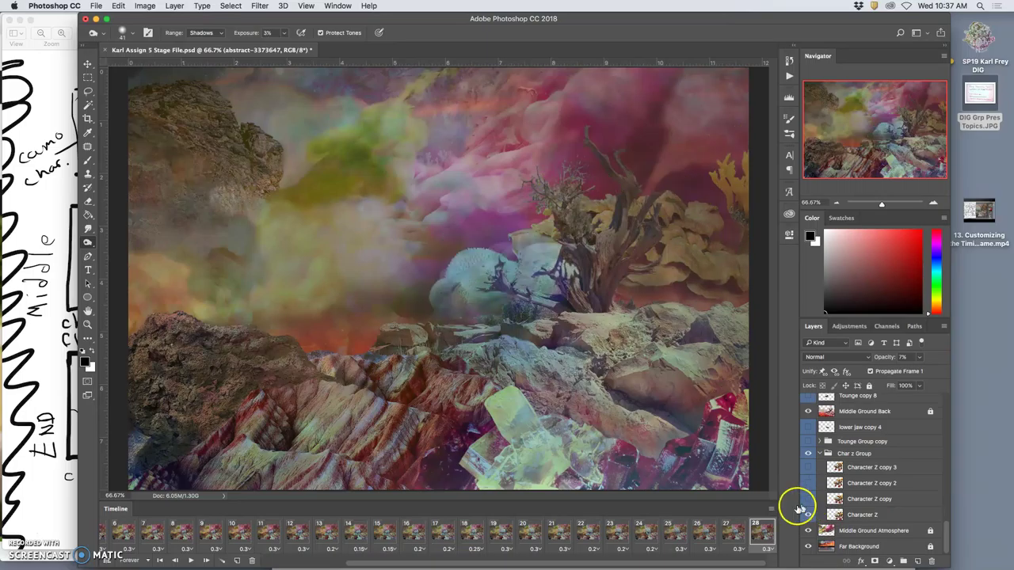
scroll(800, 507, "up", 10)
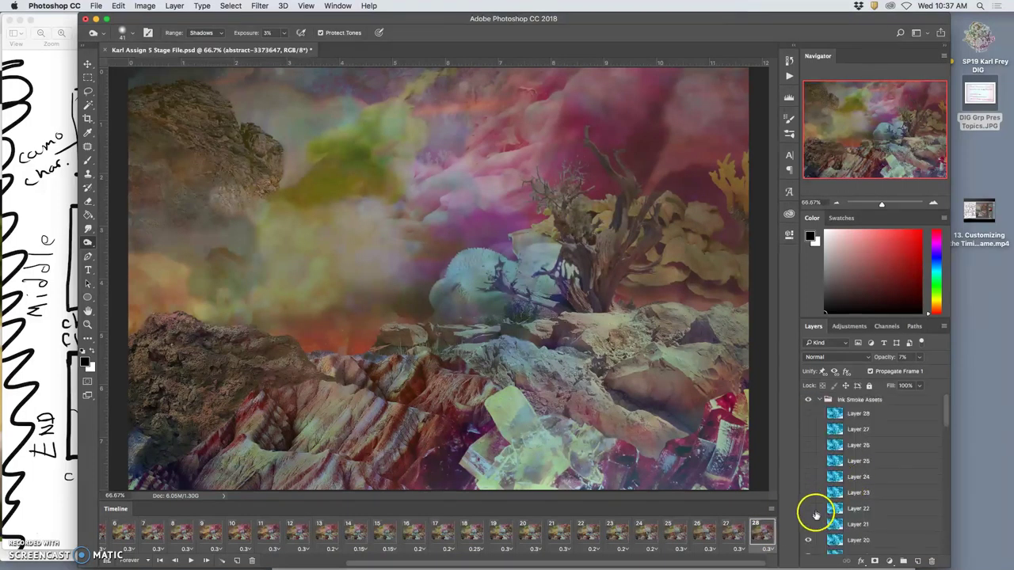
scroll(815, 516, "down", 4)
left_click(809, 483)
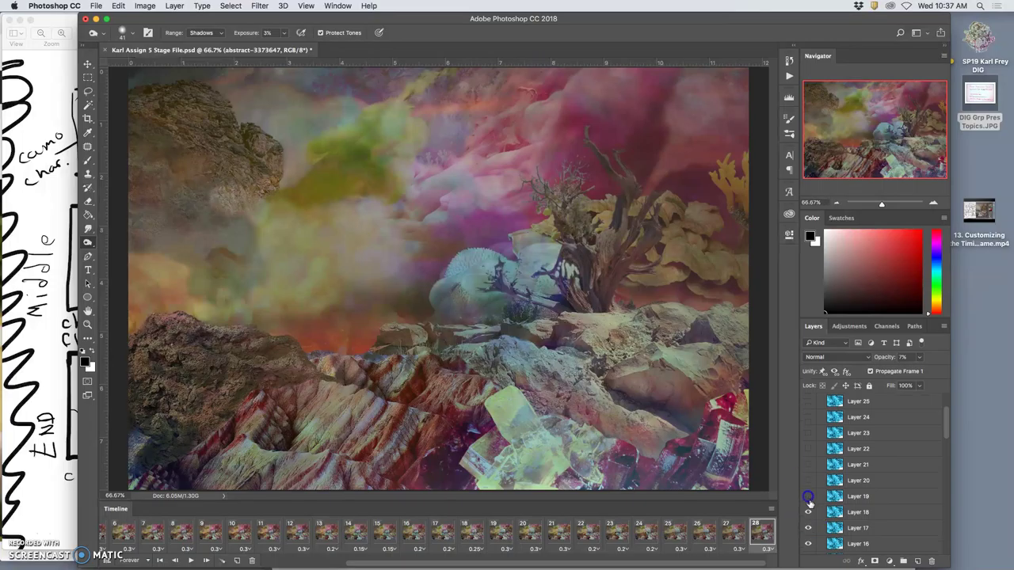
scroll(832, 523, "down", 10)
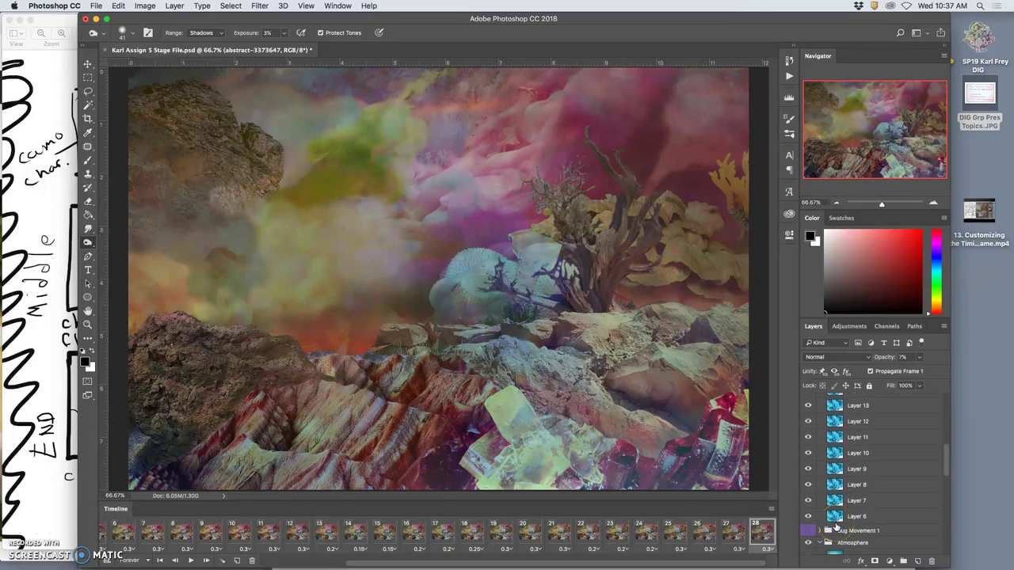
scroll(836, 526, "down", 6)
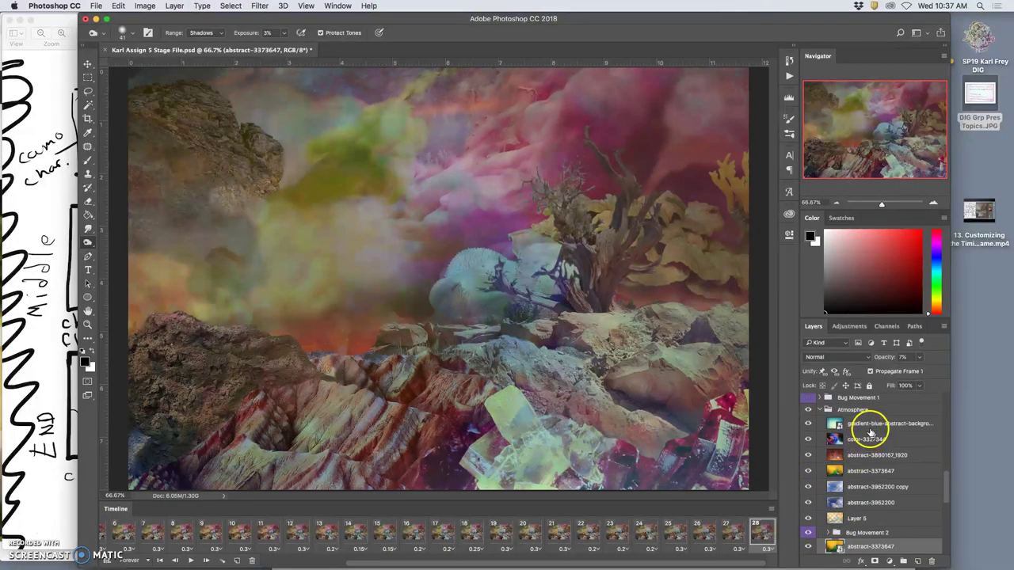
Step: Lower the gradient-blue-abstract layer to 27% opacity and adjust color-3327344's opacity
left_click(871, 426)
left_click(920, 357)
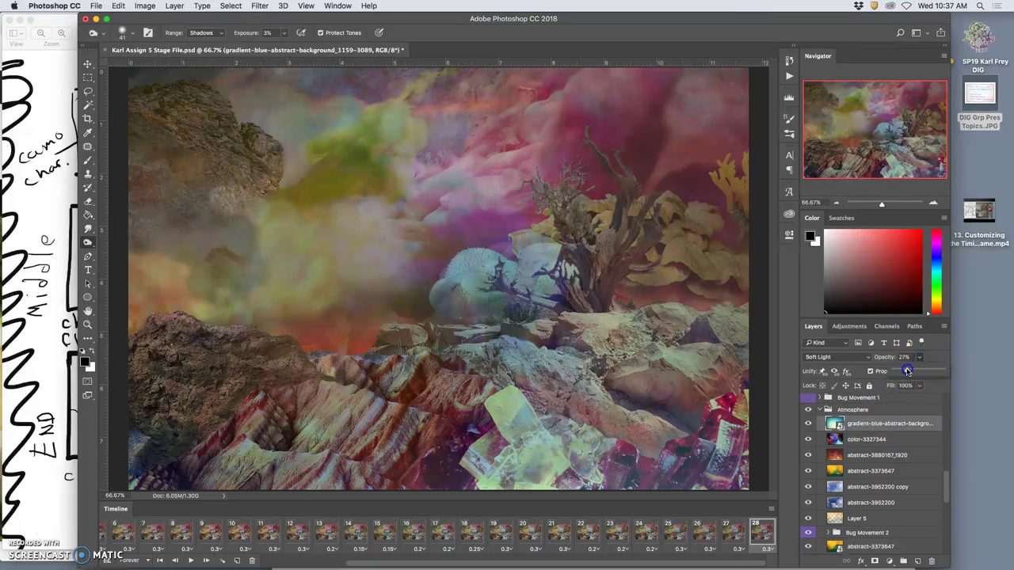
left_click_drag(906, 371, 906, 373)
left_click(868, 441)
left_click(919, 357)
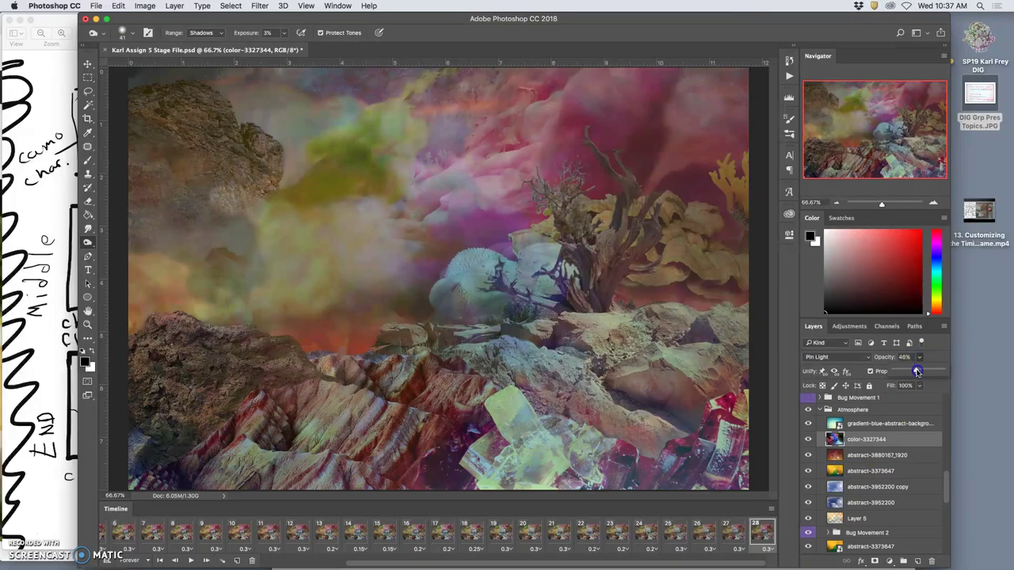
left_click_drag(919, 372, 920, 372)
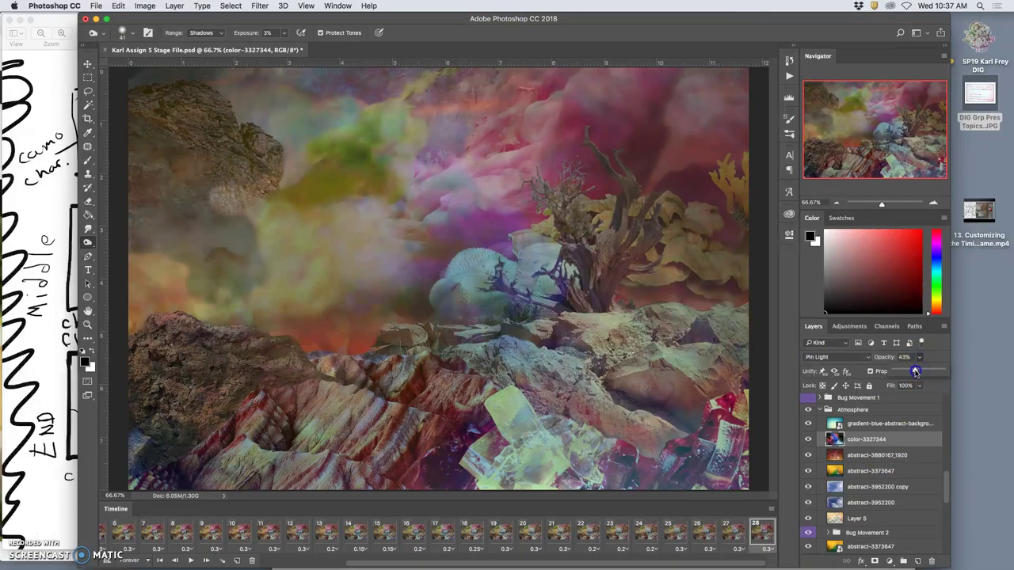
left_click(893, 455)
Step: Adjust abstract-3880167_1920, set abstract-3952200 copy to 15% and Layer 5 to 25% opacity
left_click(921, 363)
left_click(920, 361)
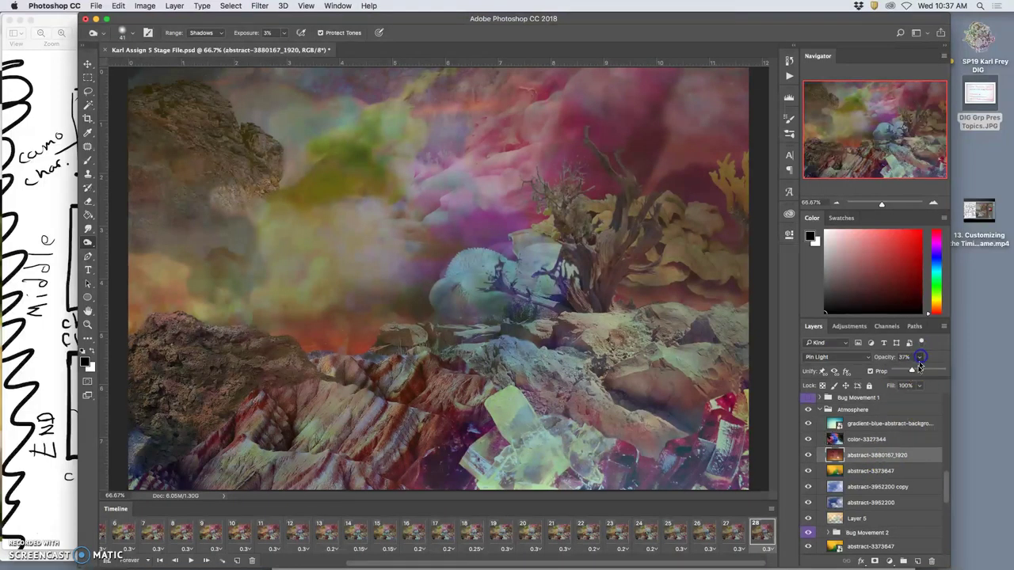
left_click(877, 486)
left_click(920, 361)
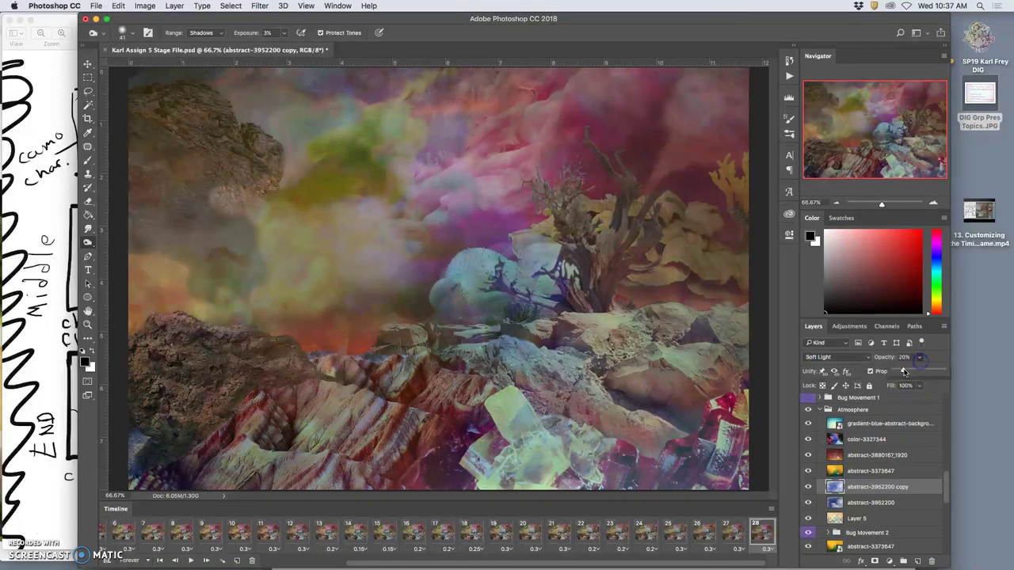
left_click(756, 532)
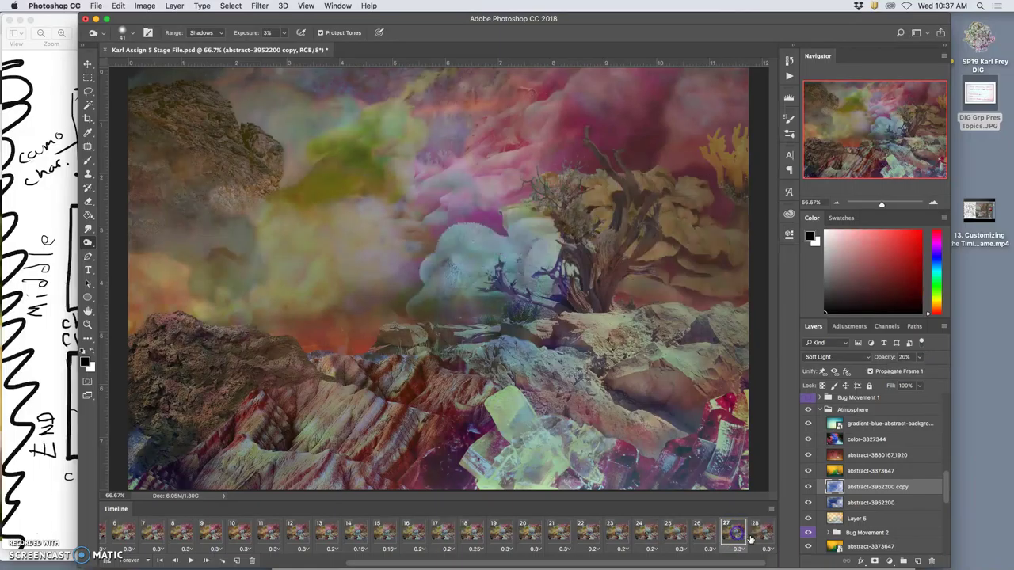
left_click(851, 518)
scroll(855, 516, "down", 1)
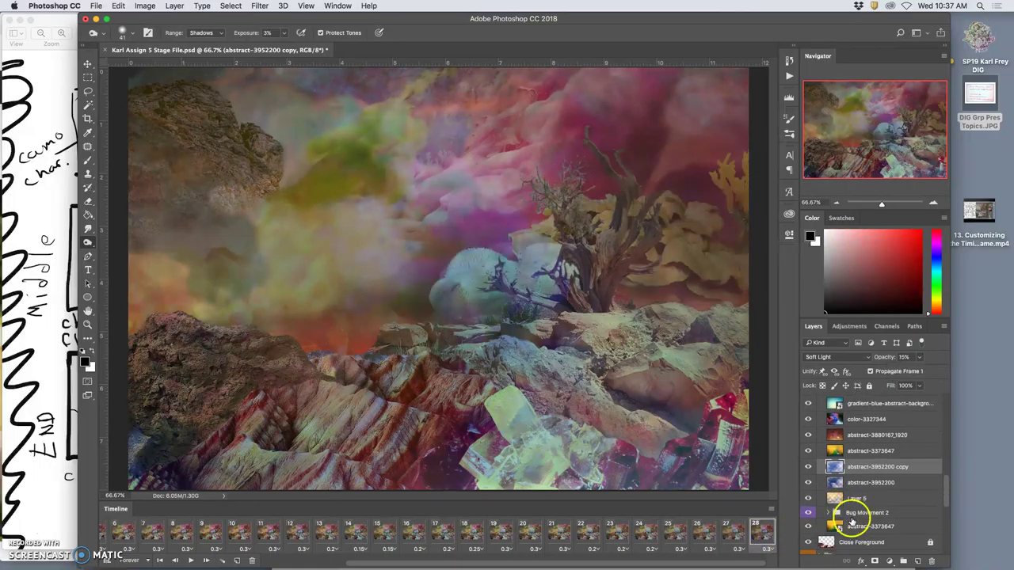
left_click(919, 359)
left_click(763, 531)
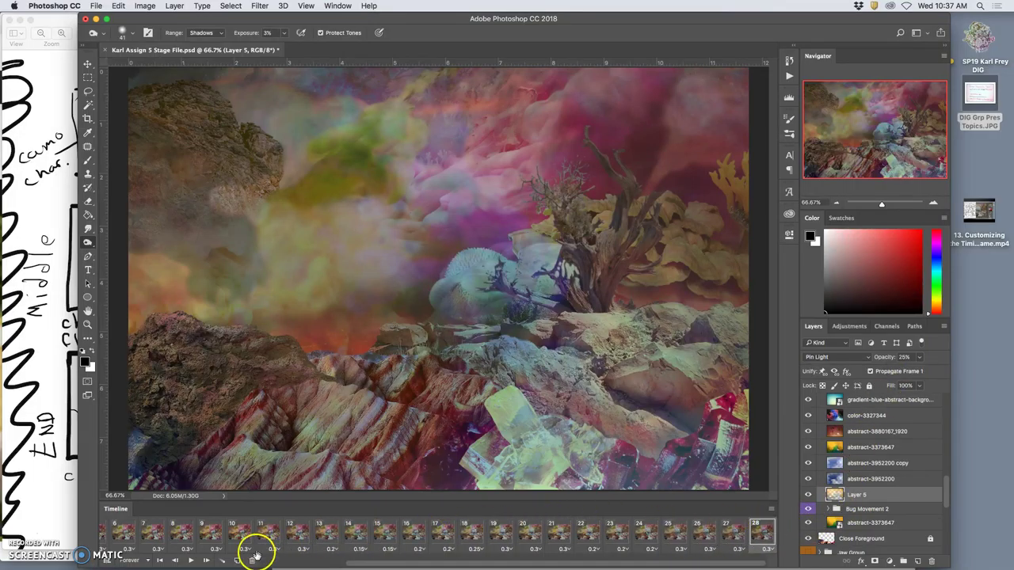
Step: Glance at the storyboard sketch in Preview, then return to the Photoshop animation document
left_click(43, 418)
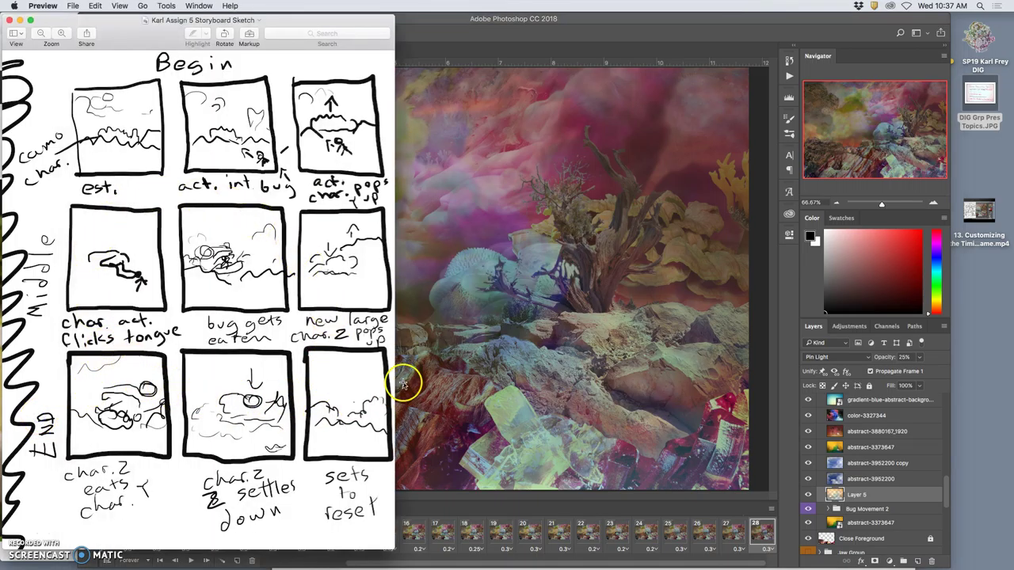
left_click(434, 369)
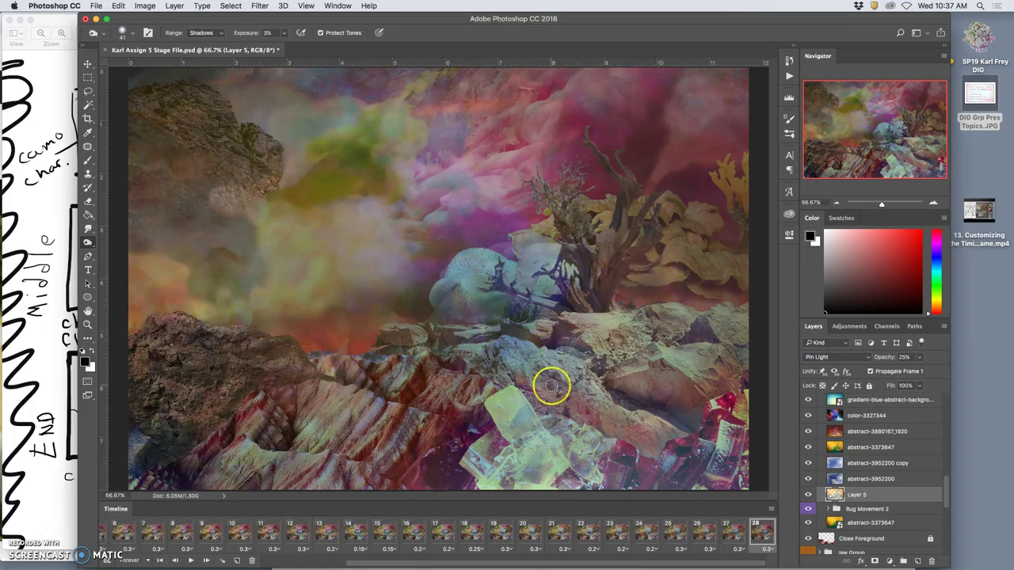
Step: Play the 28-frame loop from frame 1, stop it, and save the document with Cmd+S
scroll(392, 539, "left", 5)
left_click(121, 531)
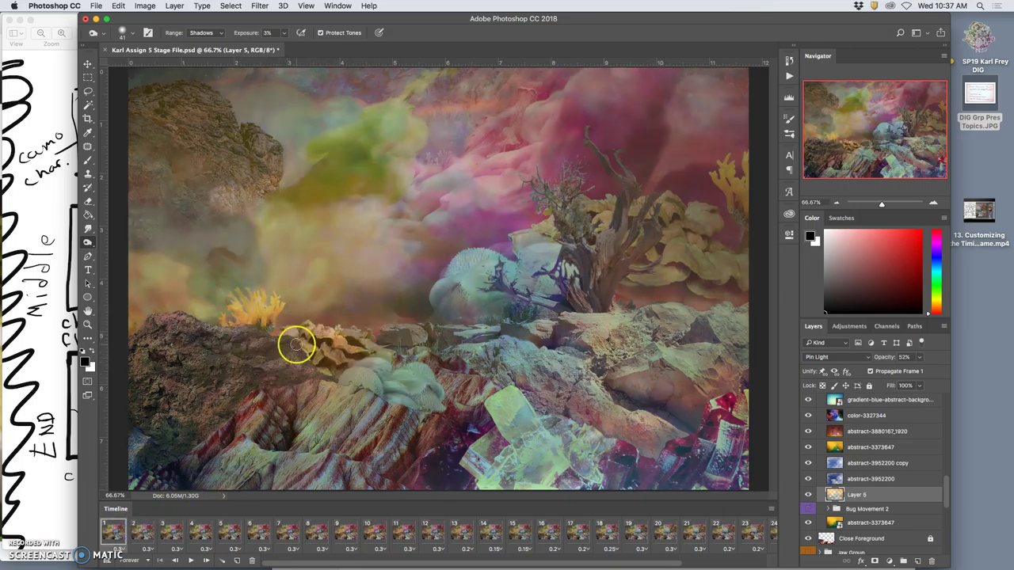
left_click(191, 561)
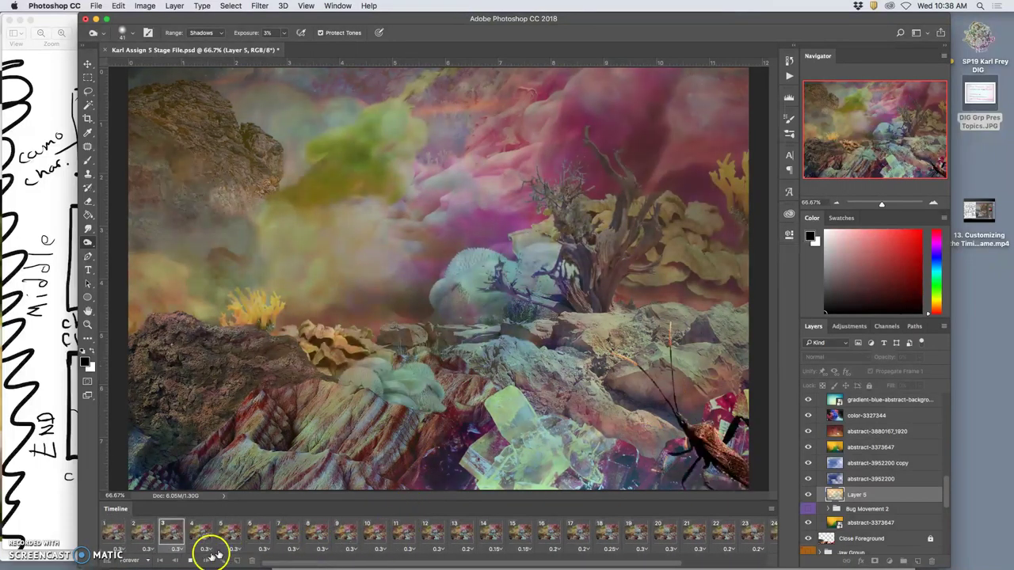
left_click(190, 560)
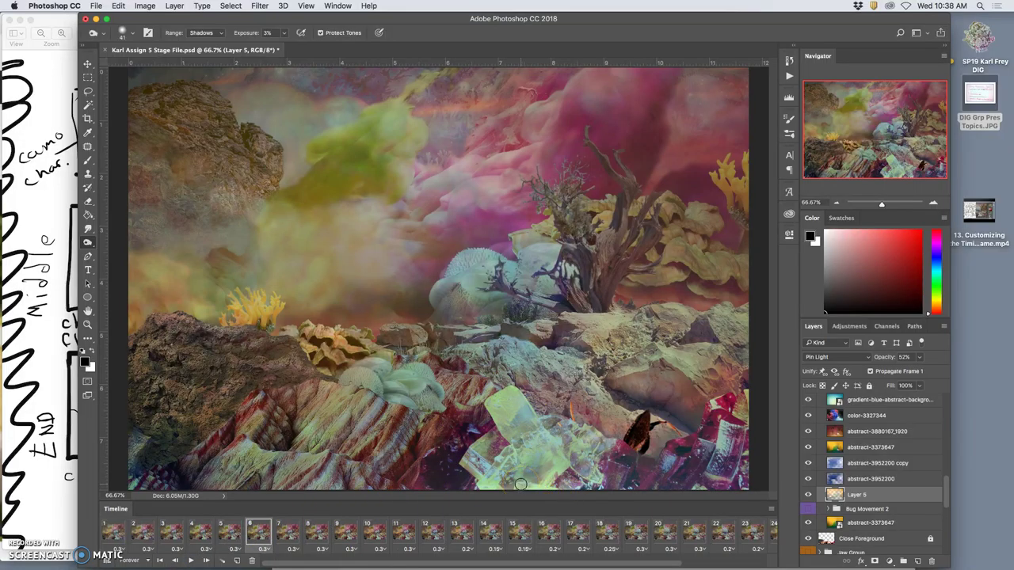
key("super+s")
scroll(550, 541, "right", 5)
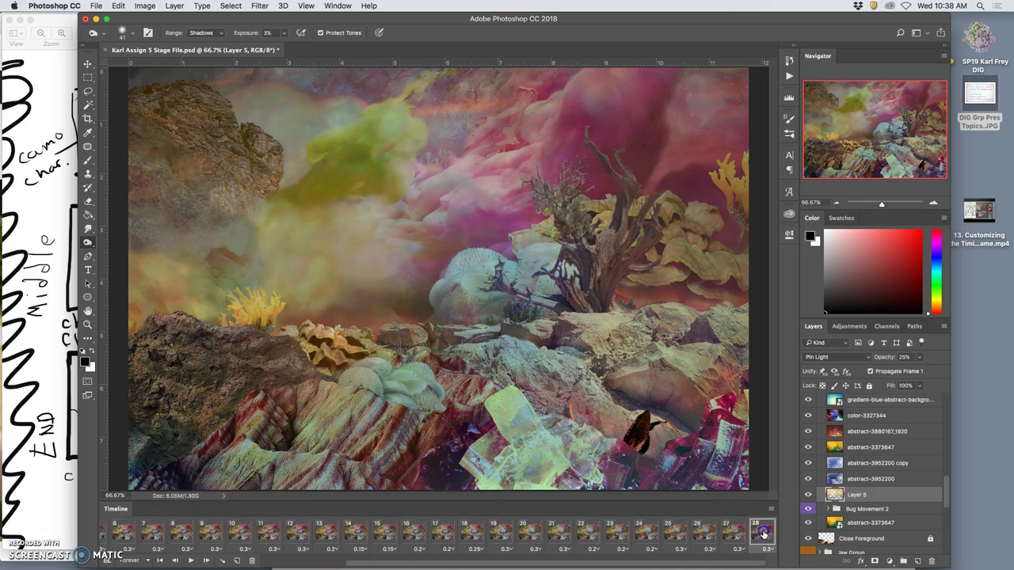
left_click(761, 533)
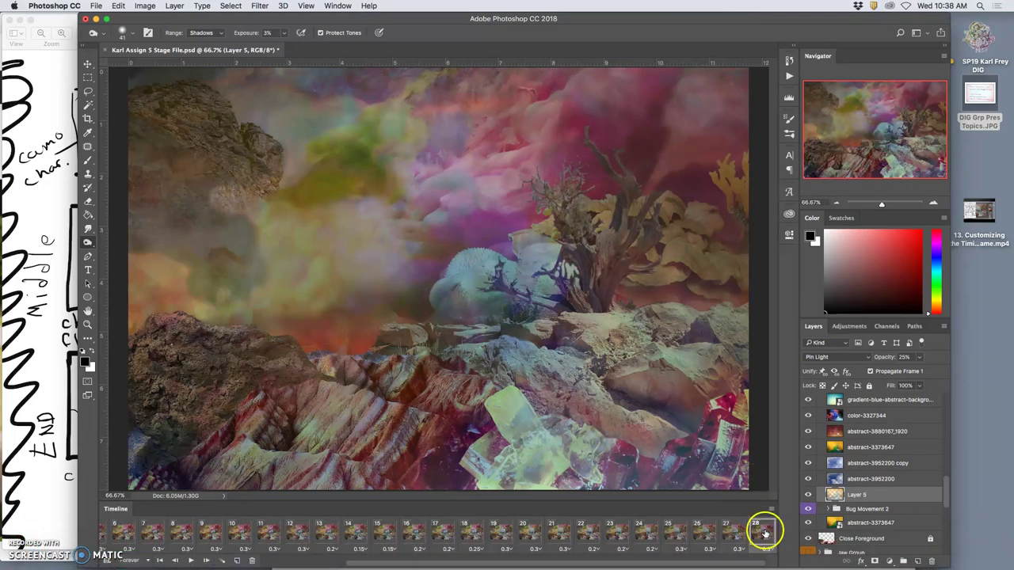
scroll(262, 532, "left", 5)
left_click(115, 532)
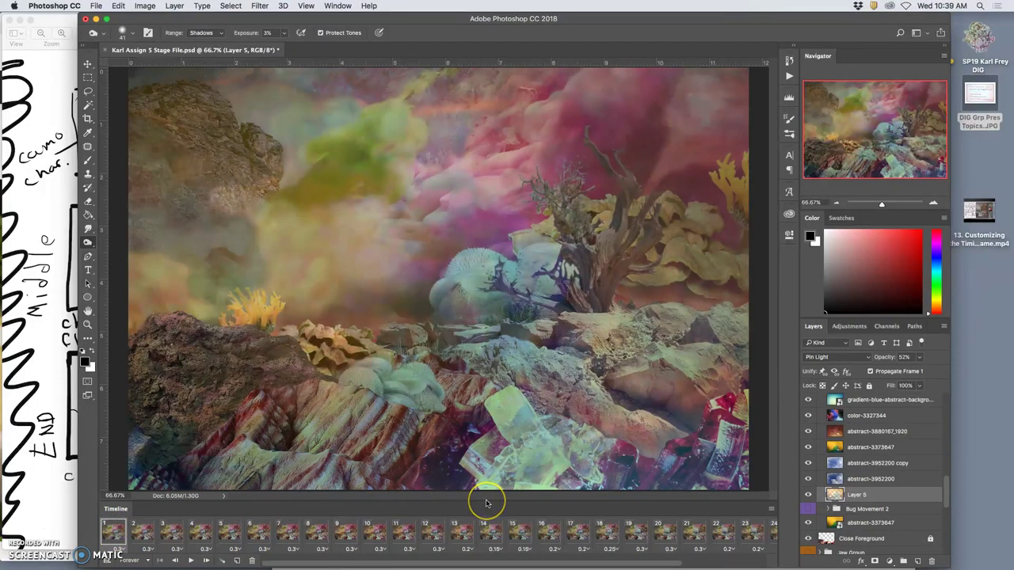
left_click(670, 531)
scroll(669, 531, "right", 5)
left_click(670, 532)
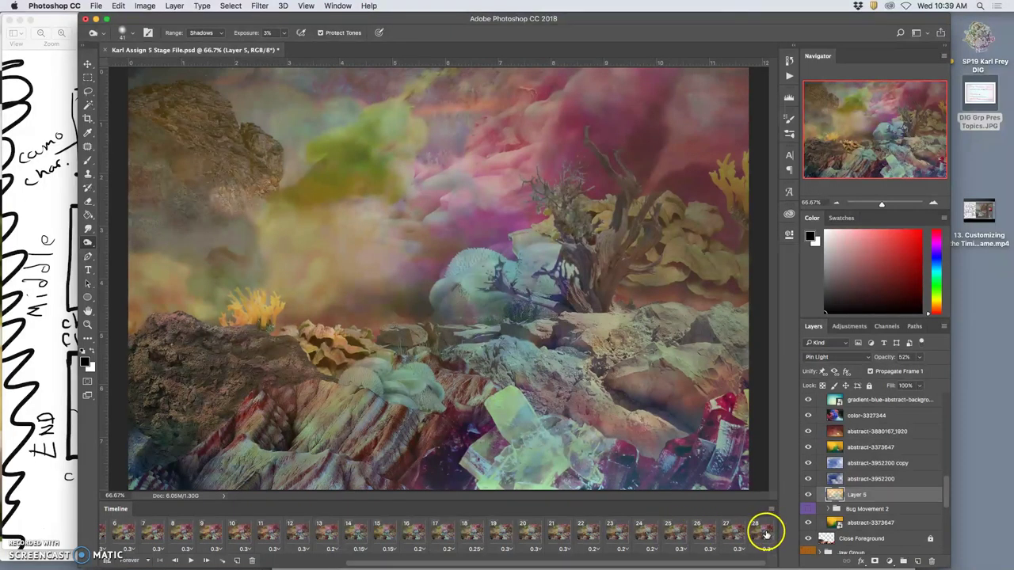
left_click(765, 535)
left_click(765, 535)
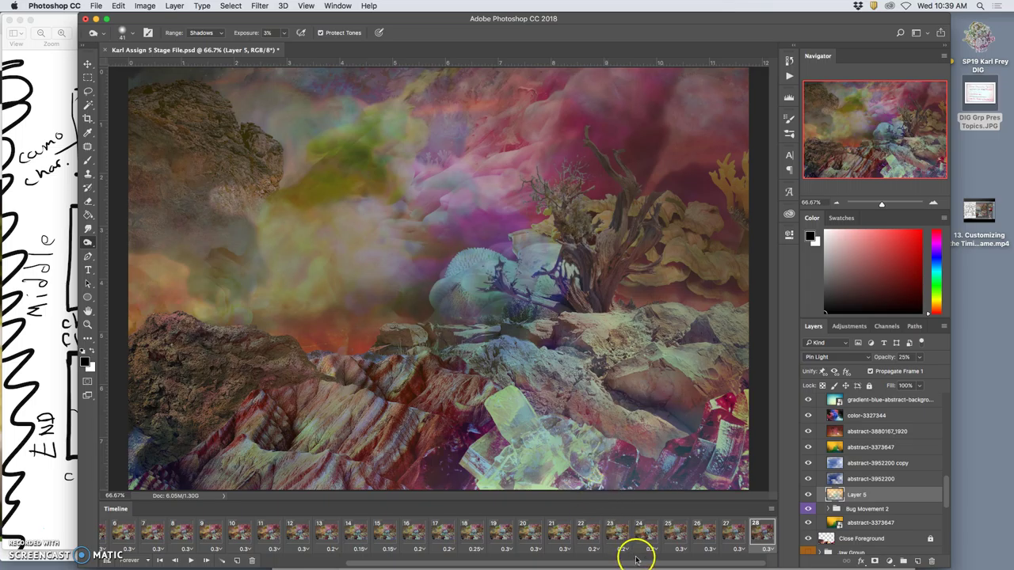
scroll(592, 531, "left", 4)
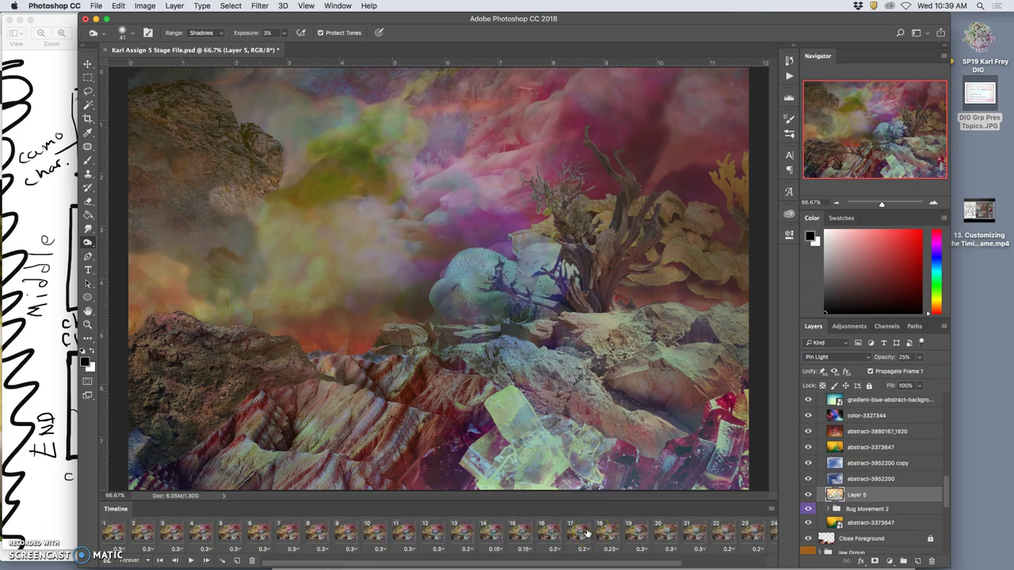
left_click(113, 536)
left_click_drag(123, 538, 169, 559)
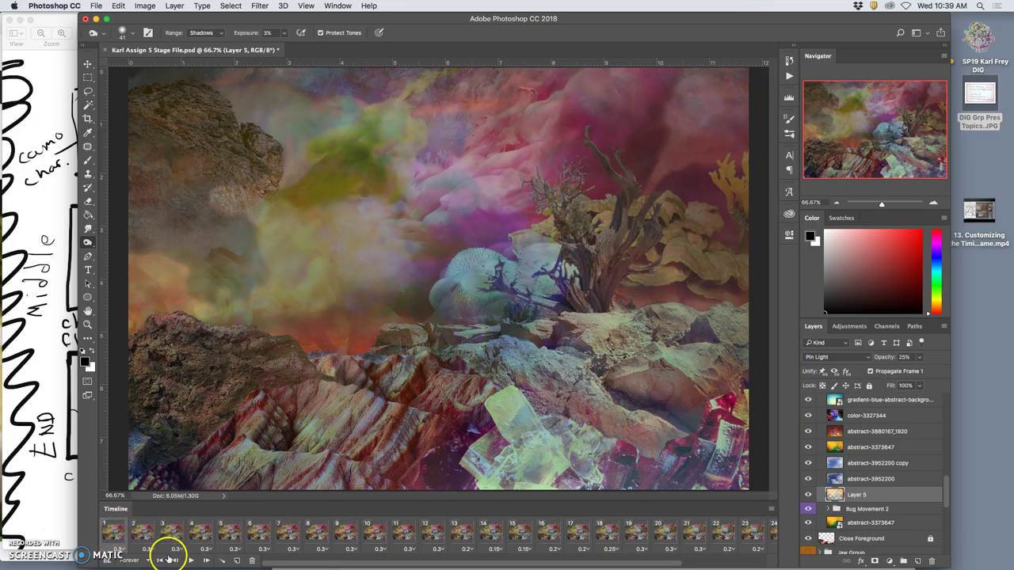
Step: Tween 5 in-between frames after frame 28 using All Layers and all parameters
left_click(223, 561)
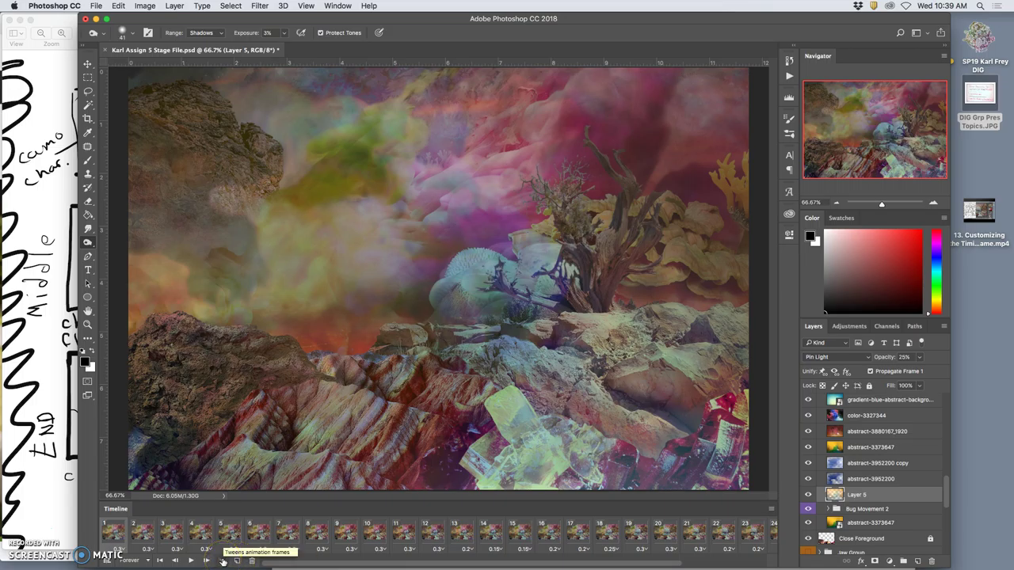
left_click(223, 561)
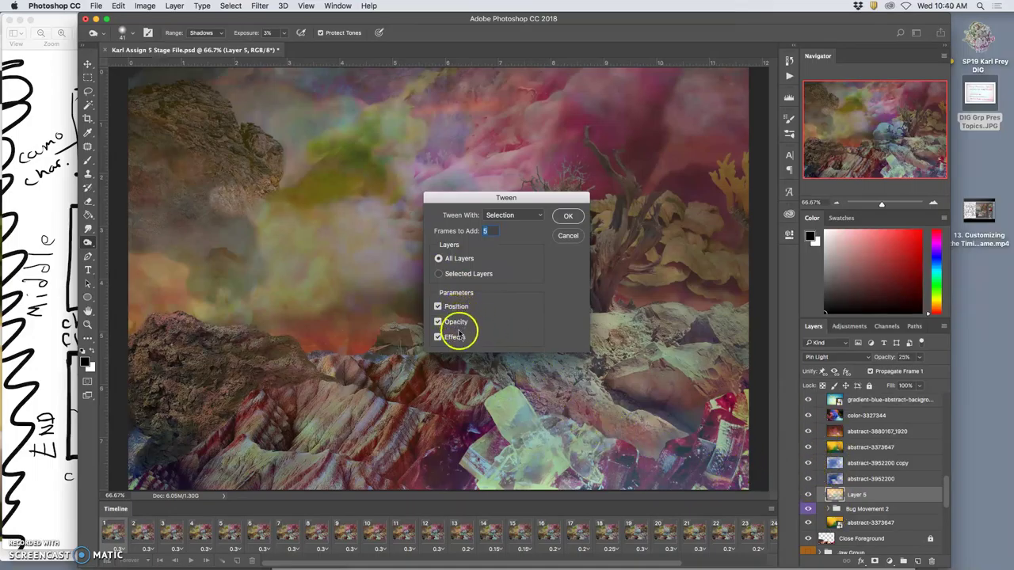
left_click(569, 216)
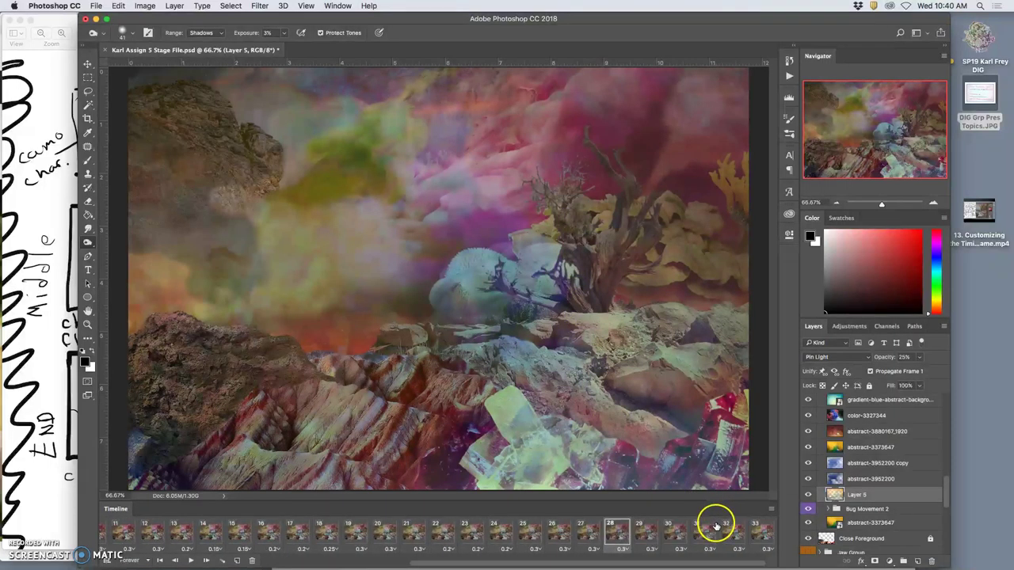
left_click(646, 536)
left_click(679, 536)
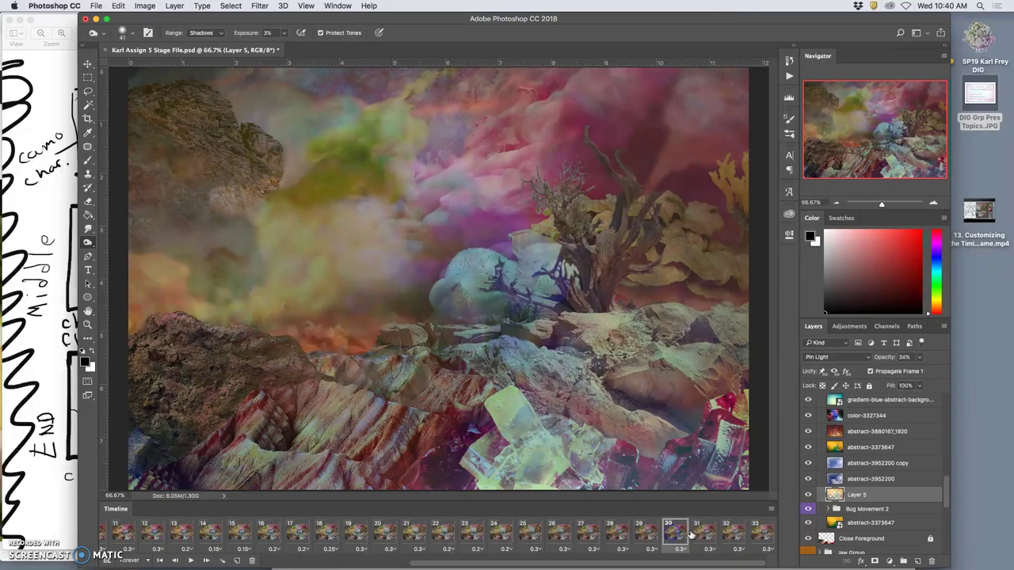
left_click(703, 535)
left_click(728, 535)
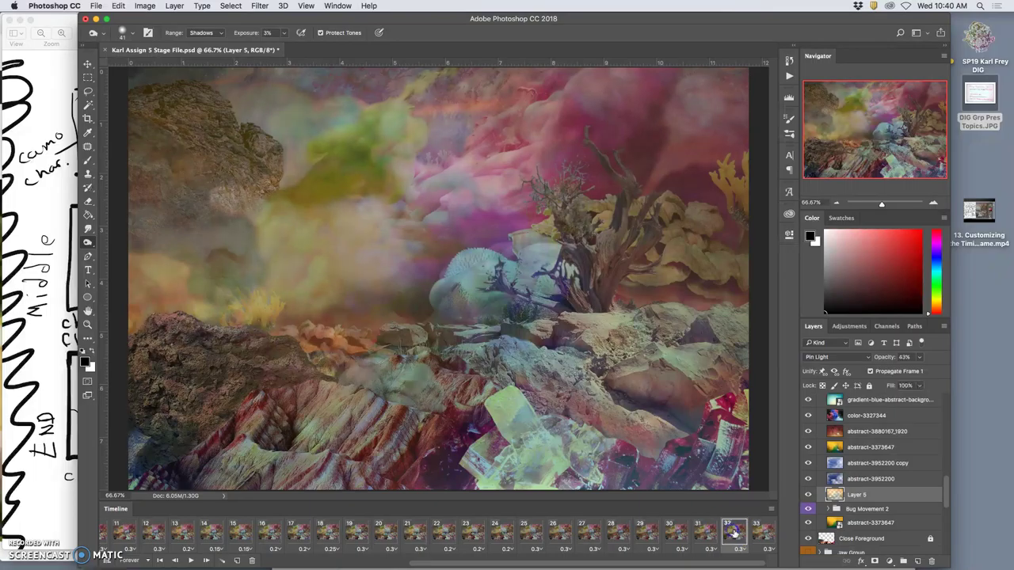
left_click(757, 535)
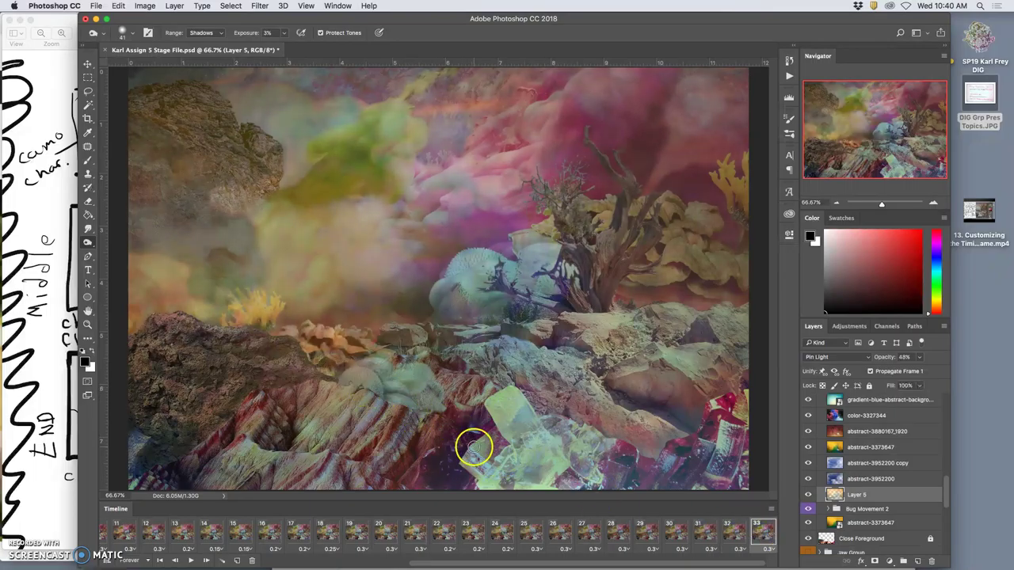
left_click(476, 533)
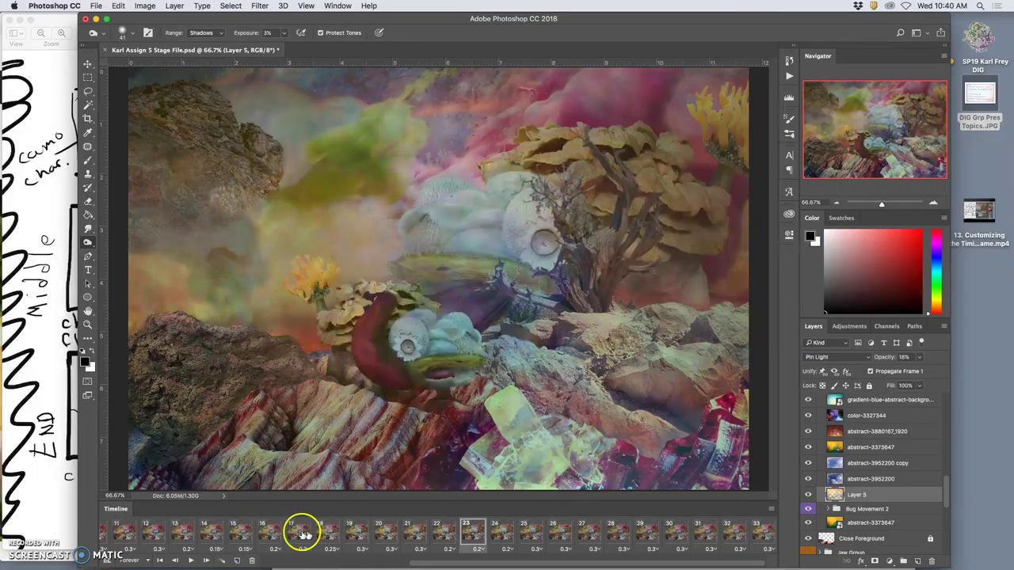
left_click(295, 535)
left_click(191, 561)
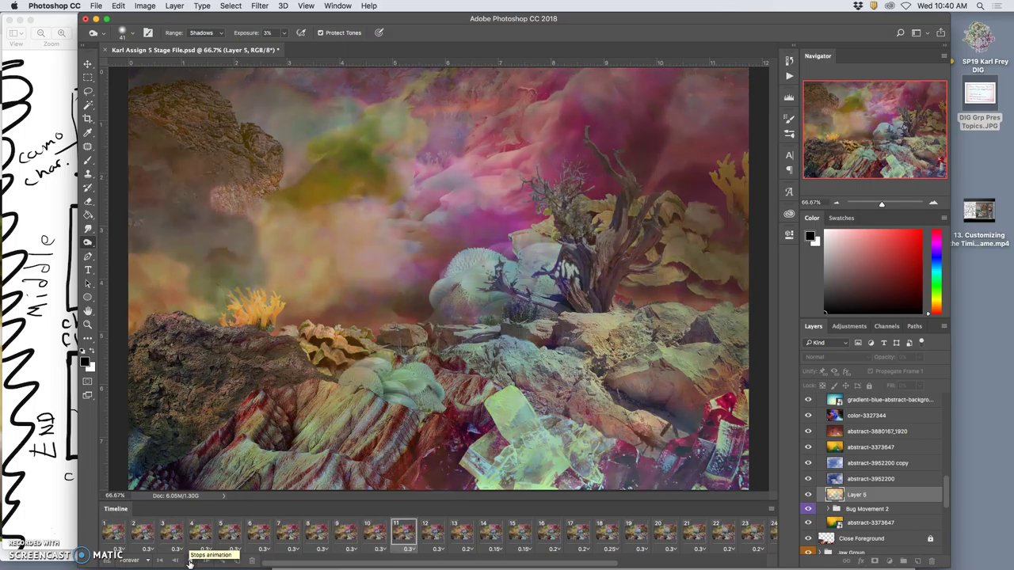
left_click(191, 561)
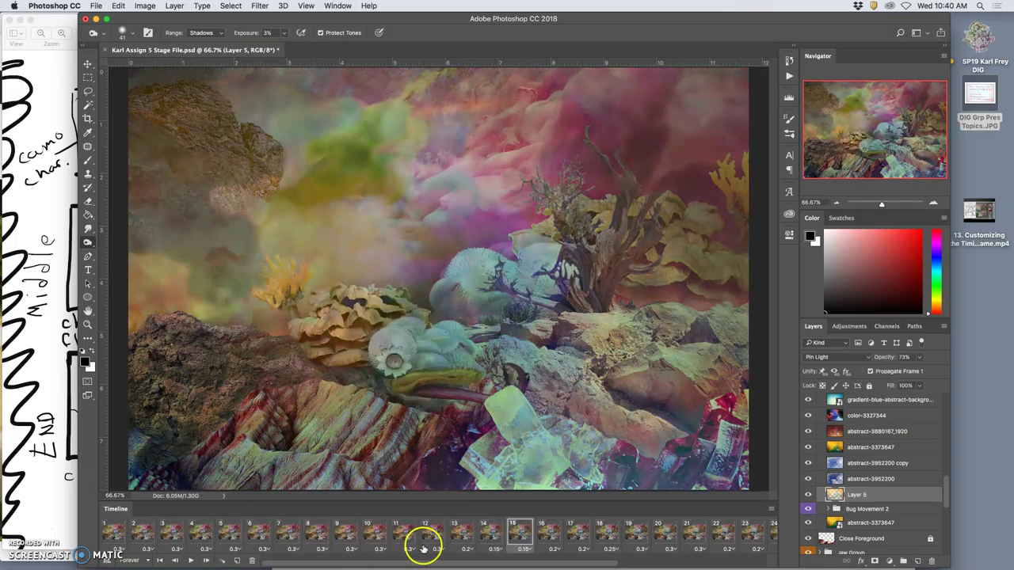
scroll(425, 544, "right", 5)
left_click(747, 537)
left_click(712, 536)
left_click(672, 537)
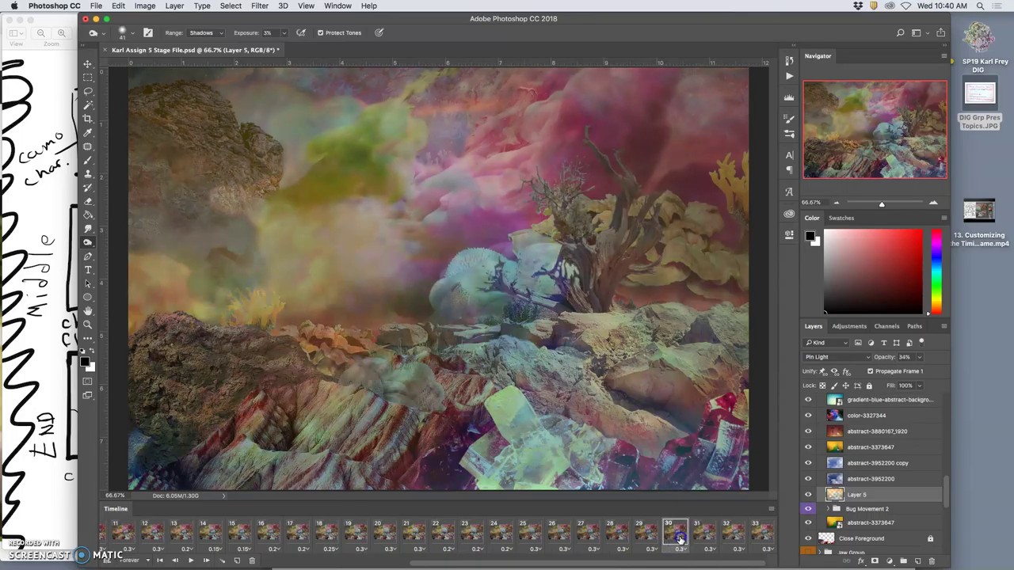
left_click(645, 537)
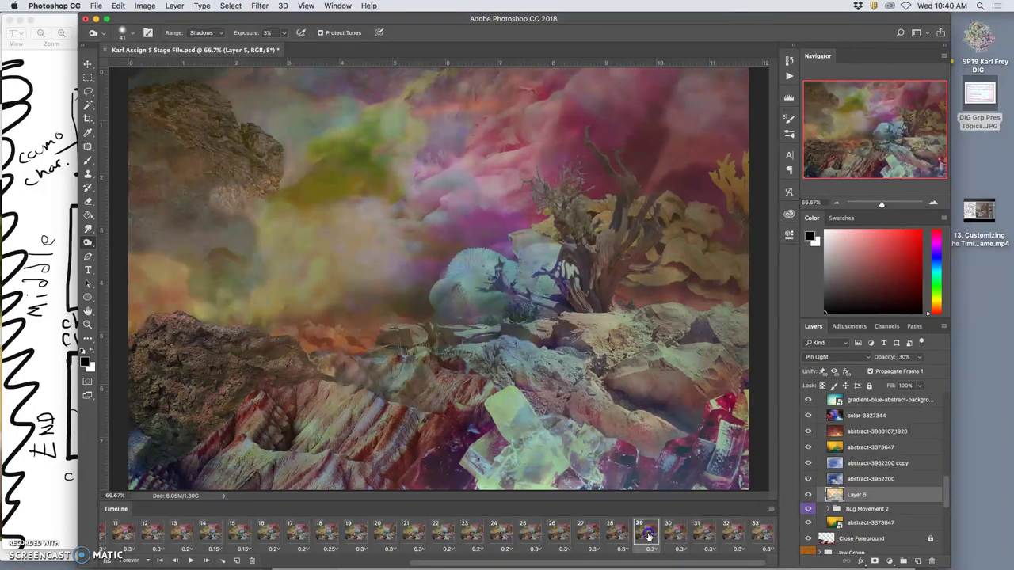
left_click(619, 536)
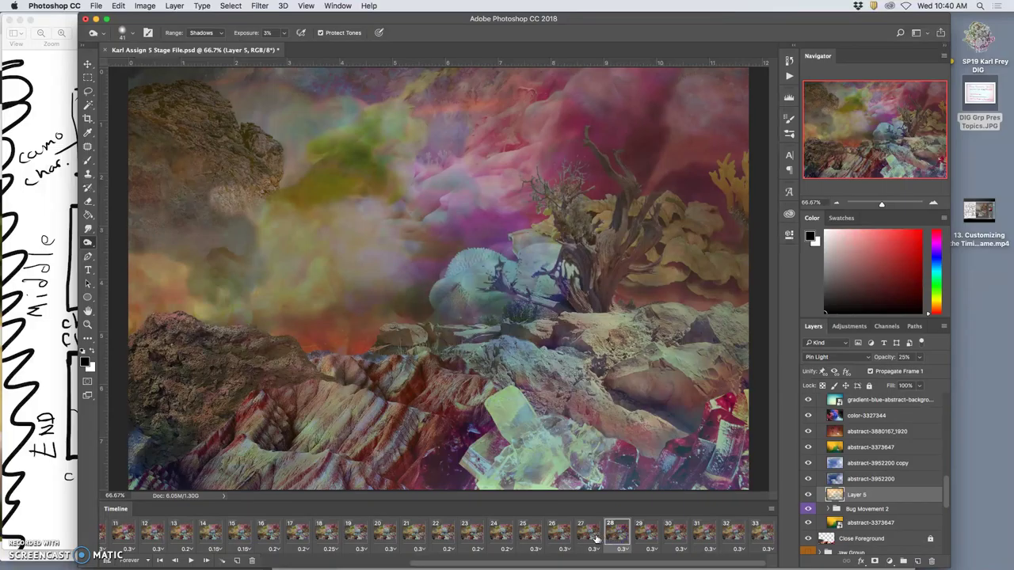
left_click(594, 538)
left_click(619, 536)
left_click(643, 537)
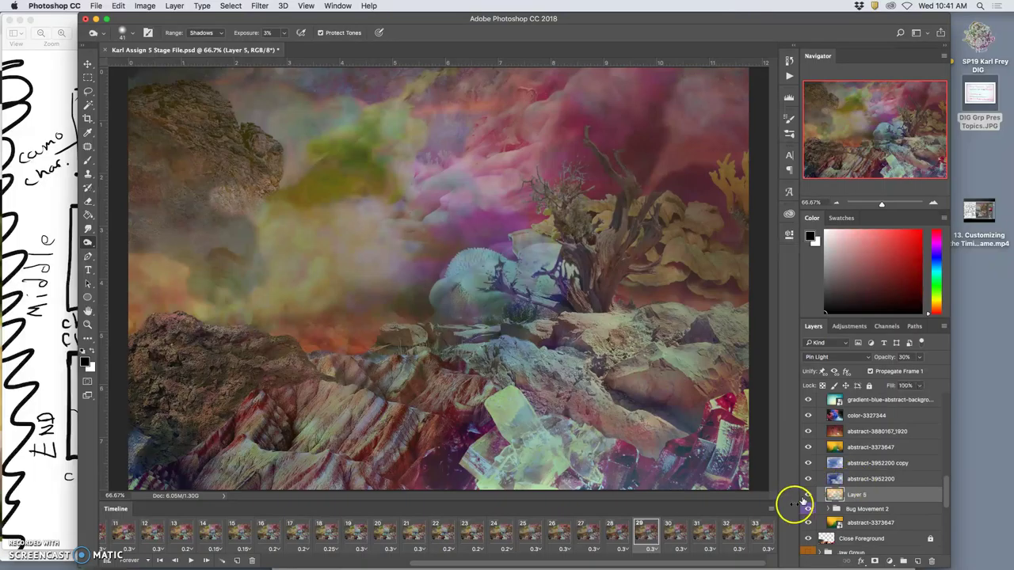
Step: Duplicate the current frame and toggle ink smoke Layer 18's visibility, moving to frame 31
left_click(237, 561)
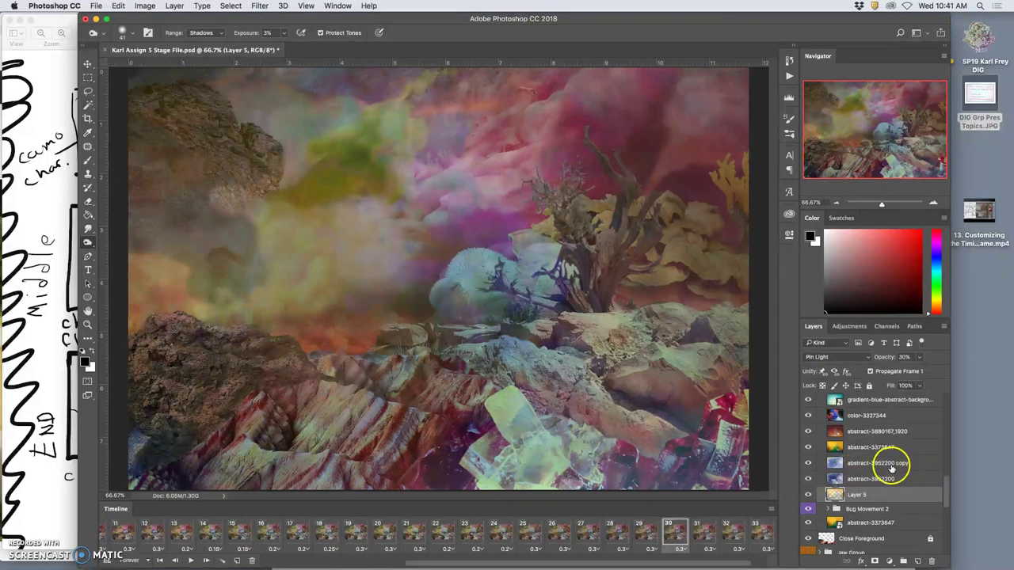
scroll(893, 469, "up", 1)
scroll(891, 469, "up", 6)
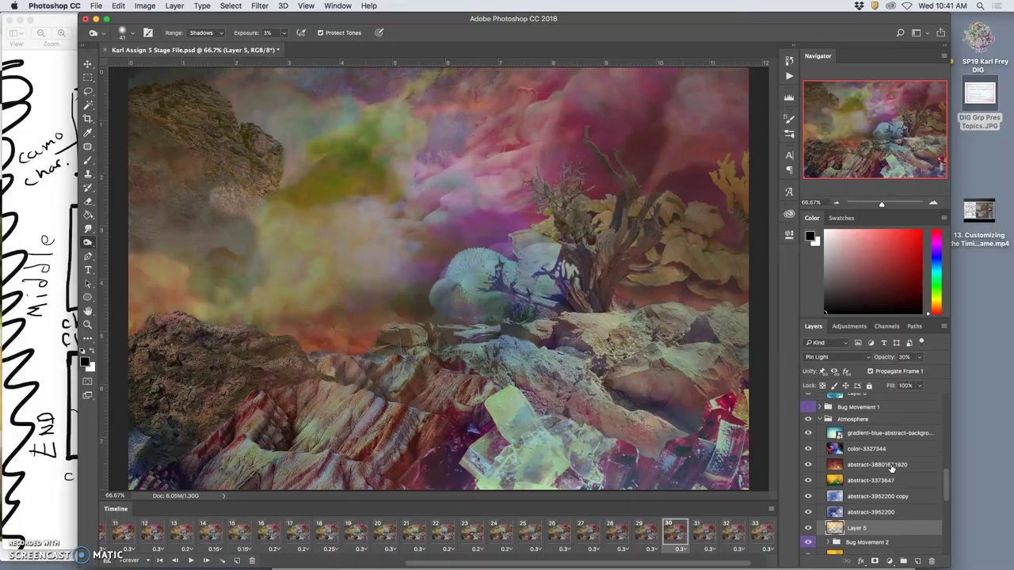
scroll(892, 469, "up", 10)
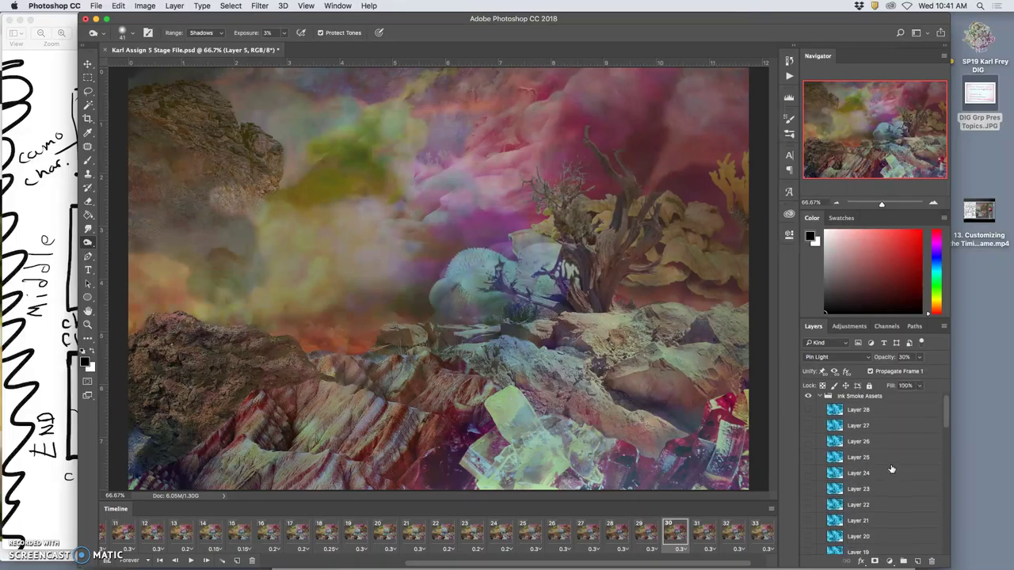
left_click(808, 484)
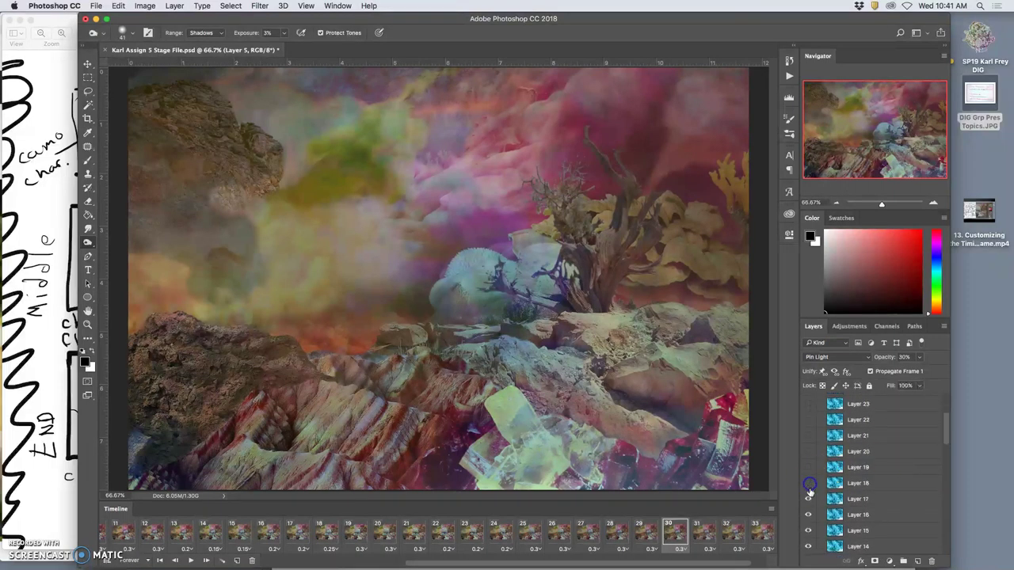
left_click(707, 534)
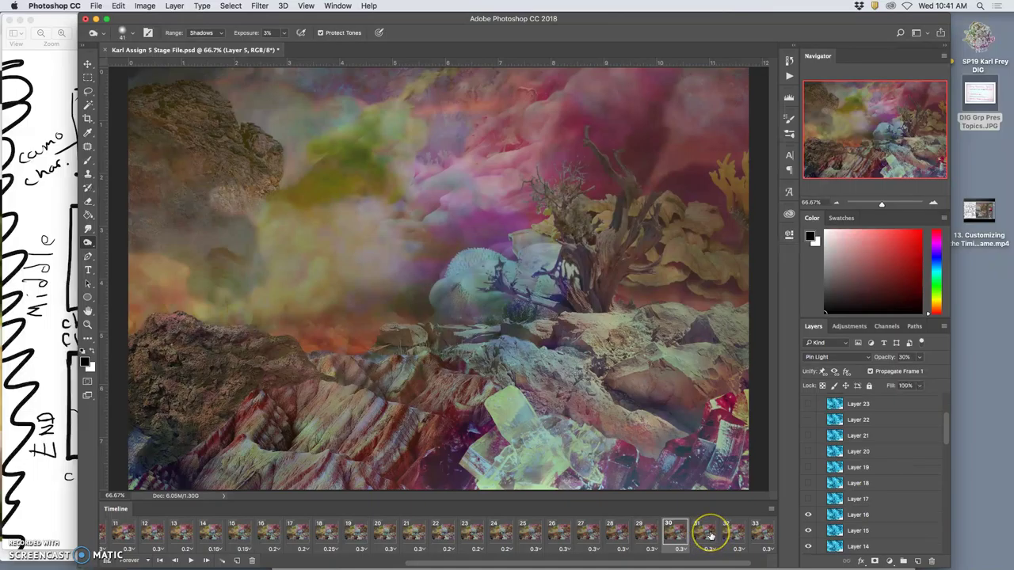
left_click(711, 536)
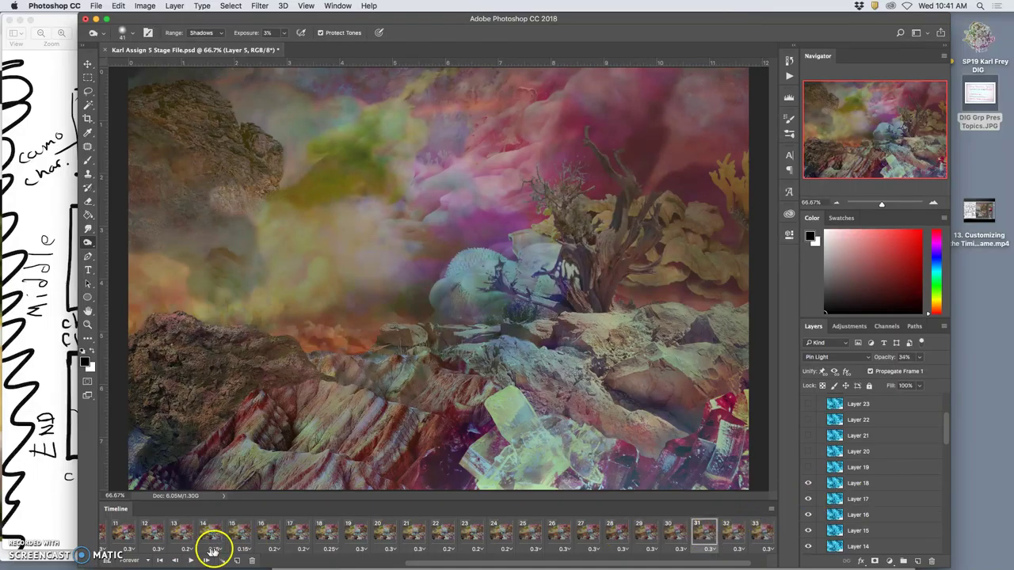
Step: Add frame 32 with Layer 18 hidden, then view frames 30, 29 and 28
left_click(238, 560)
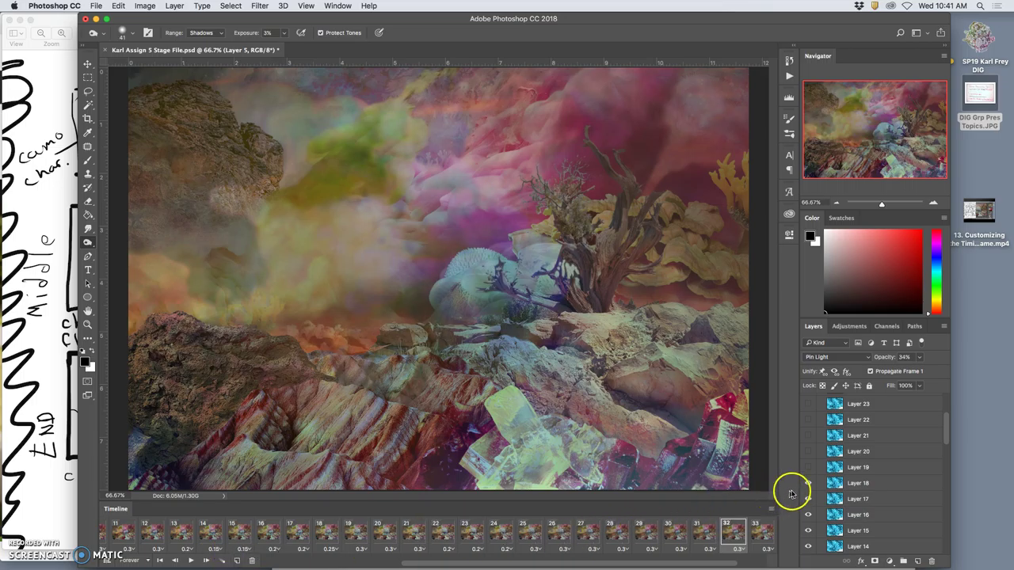
left_click(808, 483)
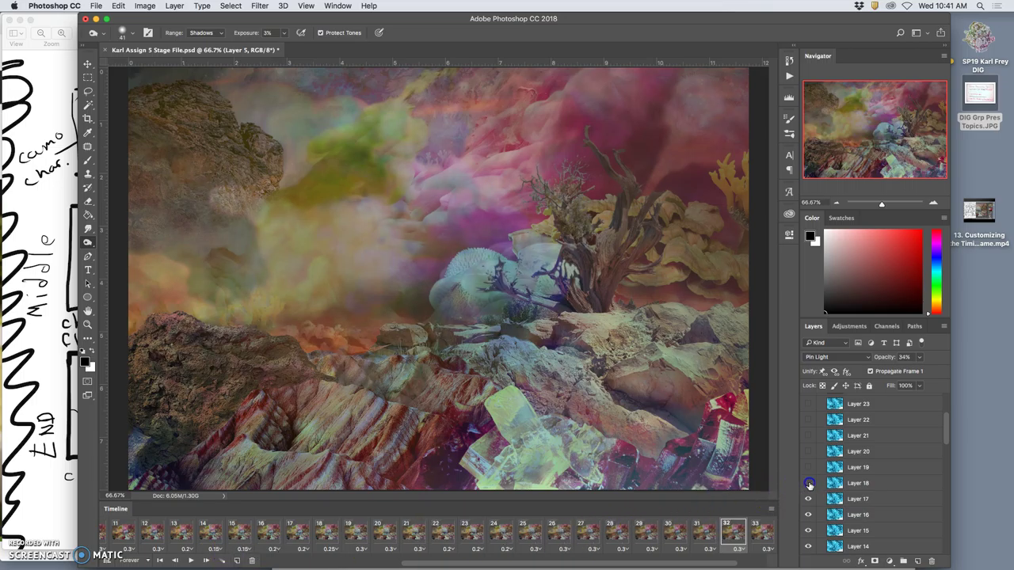
left_click(670, 536)
left_click(644, 539)
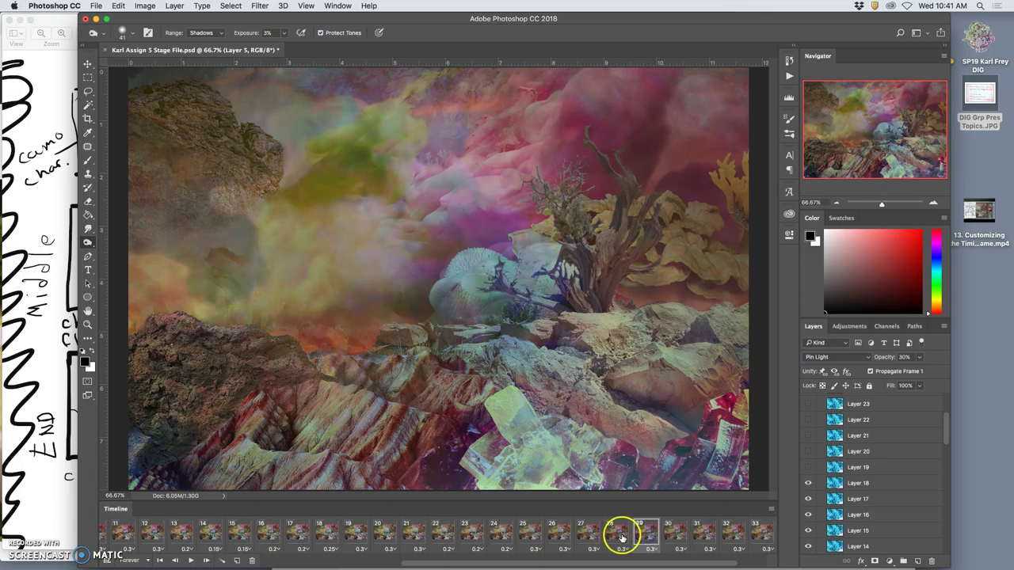
left_click(622, 537)
Step: Flip between frames 28, 29 and 30 to compare them
left_click(645, 539)
left_click(617, 536)
left_click(643, 536)
left_click(669, 536)
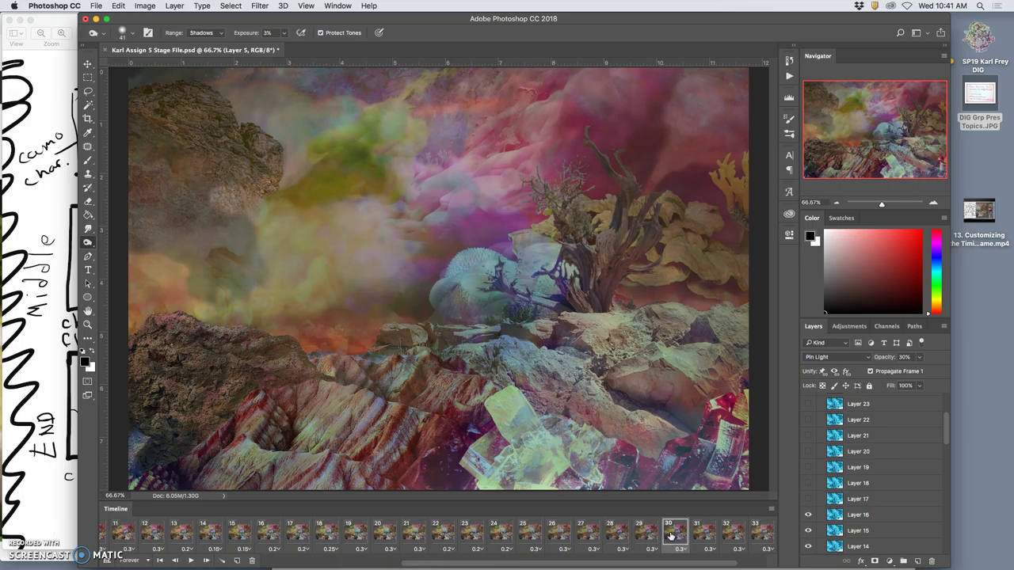
left_click(651, 536)
left_click(616, 535)
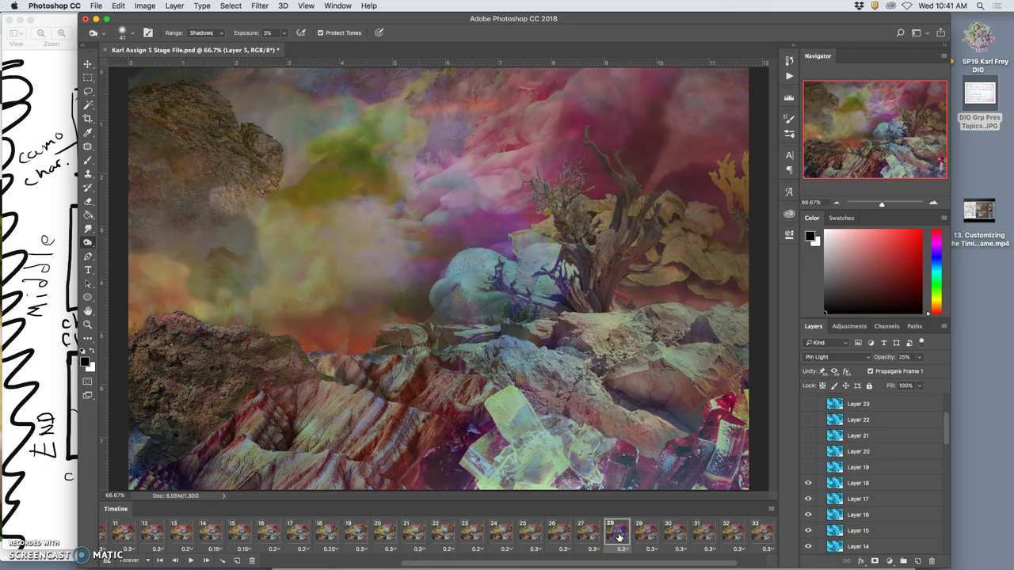
left_click(636, 536)
scroll(813, 475, "up", 5)
Step: Check the opacities of the abstract-3373647, abstract-3952200 and abstract-3880167_1920 atmosphere layers
scroll(816, 505, "up", 5)
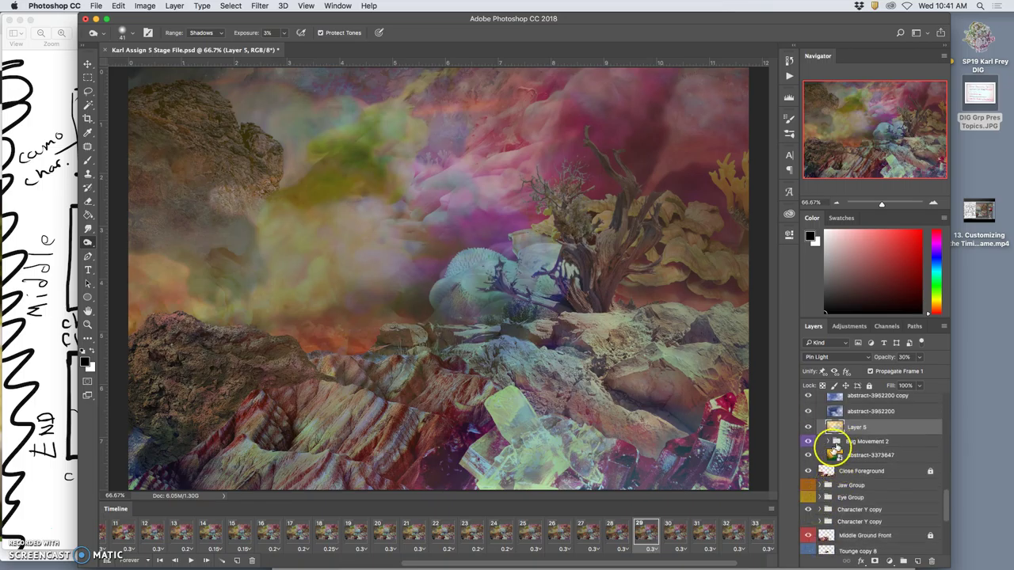
left_click(857, 455)
left_click(919, 357)
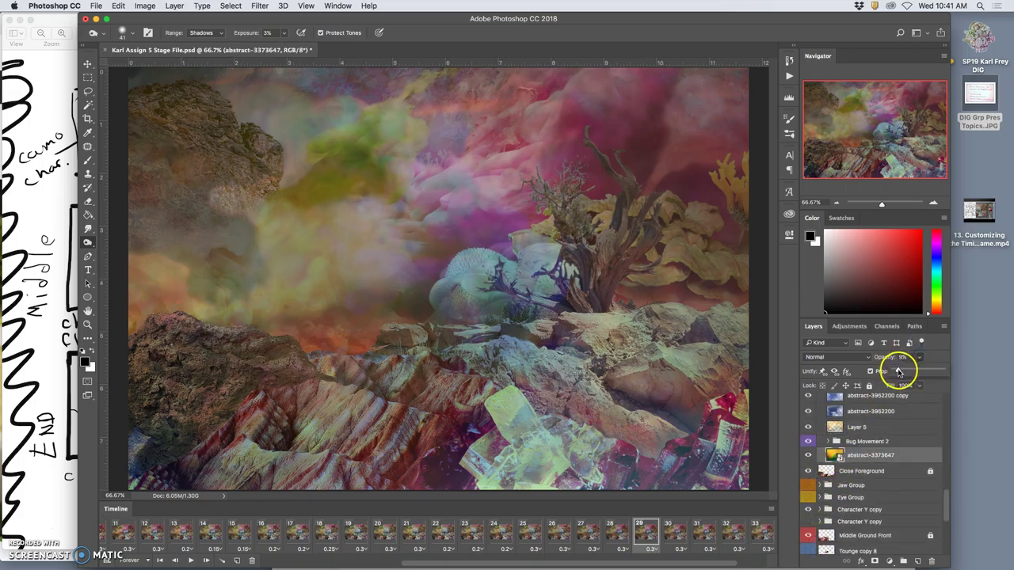
left_click(871, 411)
left_click(919, 357)
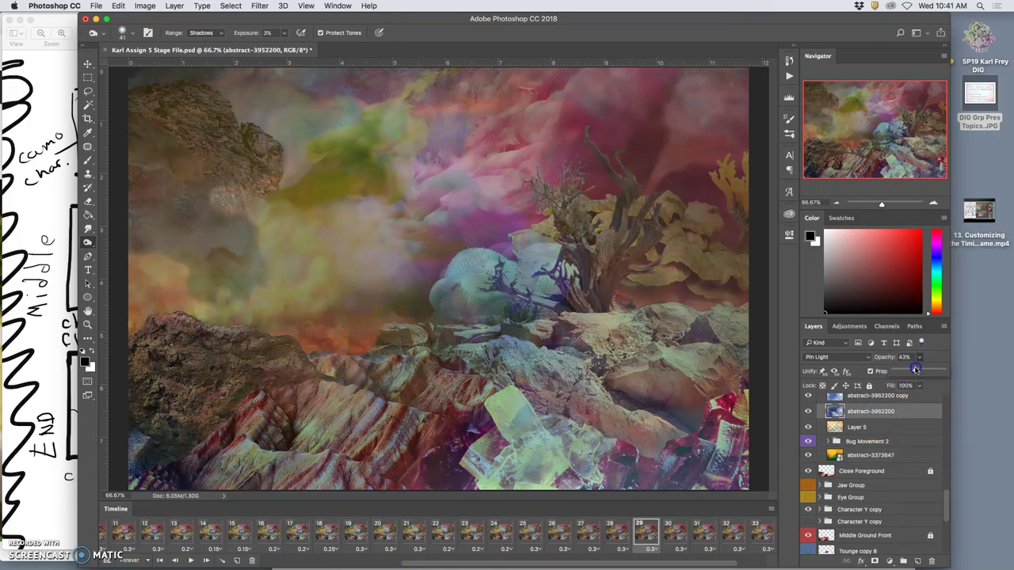
scroll(854, 454, "up", 6)
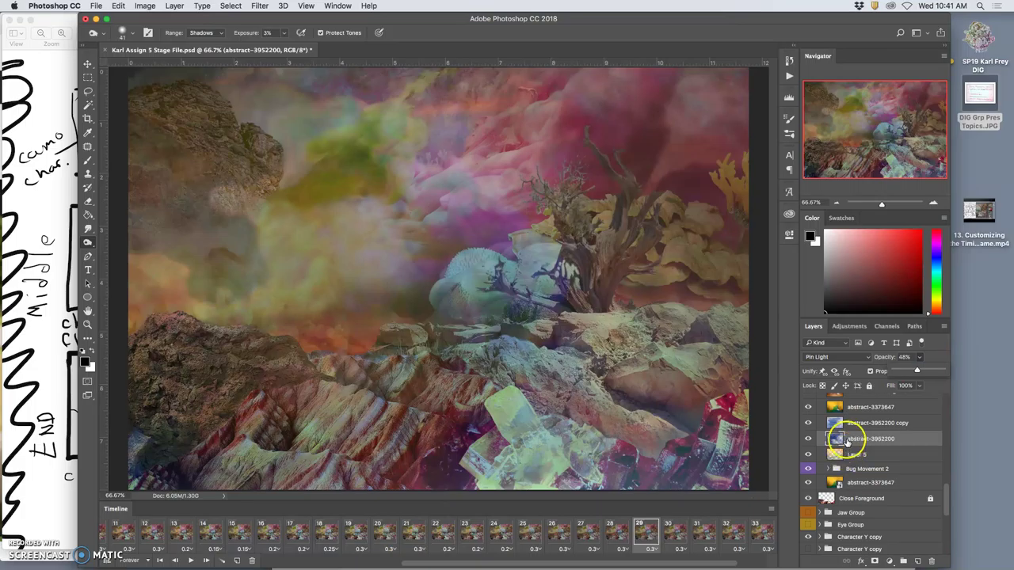
left_click(855, 463)
left_click(919, 357)
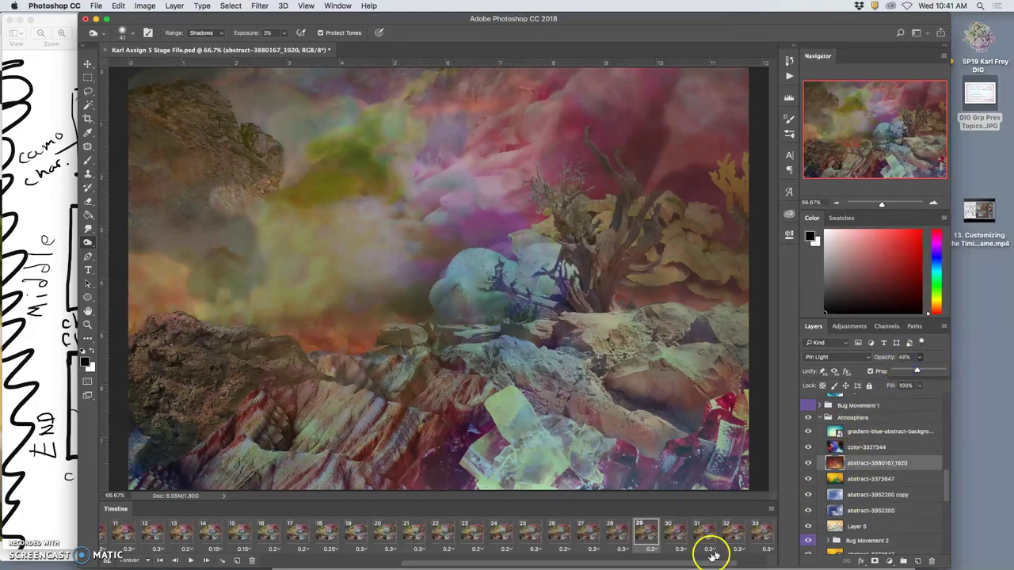
Step: Step through frames 28–31 and check the abstract-3952200 copy layer's opacity
left_click(674, 535)
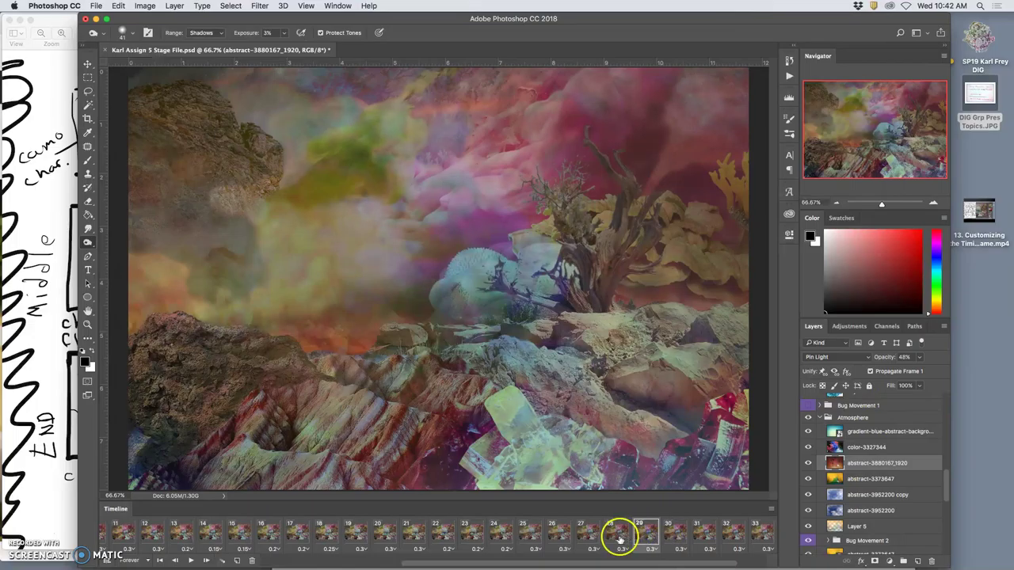
left_click(616, 537)
left_click(640, 537)
left_click(667, 537)
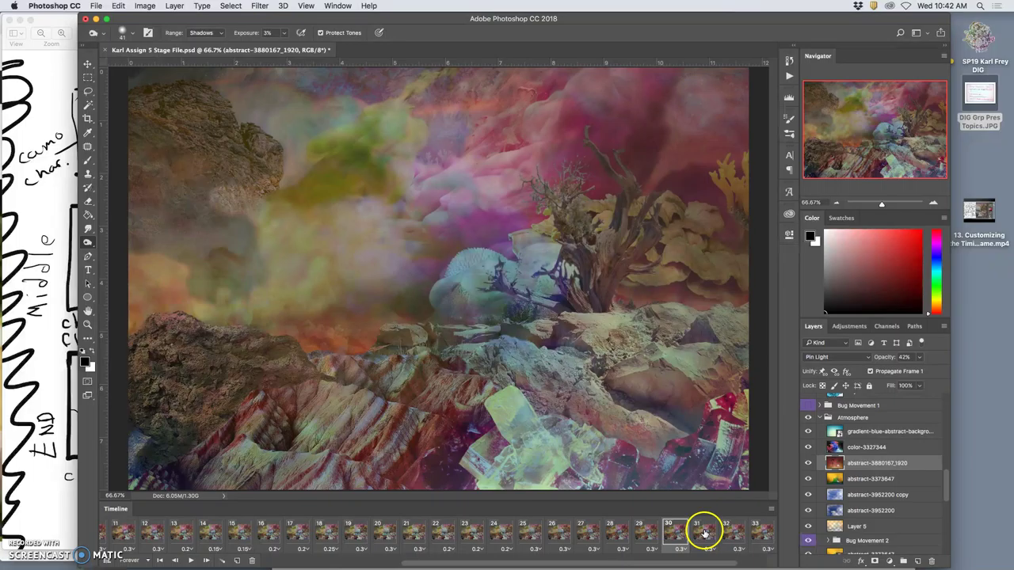
left_click(705, 534)
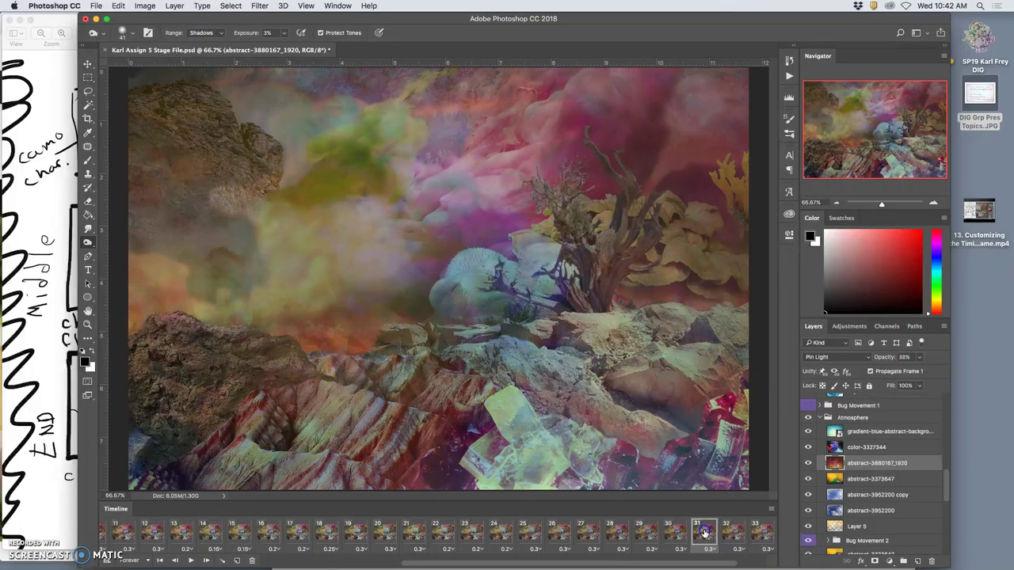
left_click(844, 493)
left_click(918, 358)
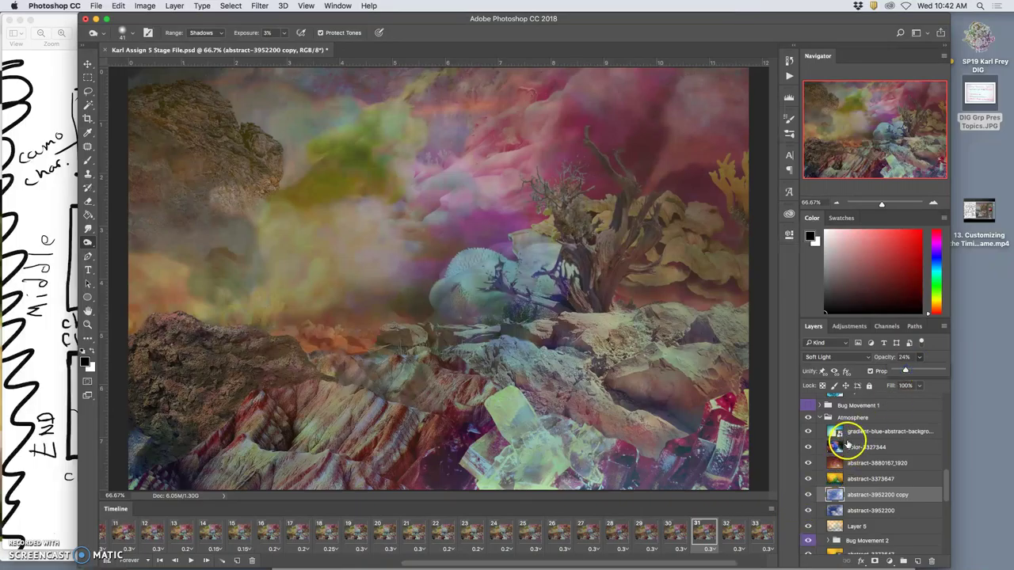
scroll(852, 440, "up", 5)
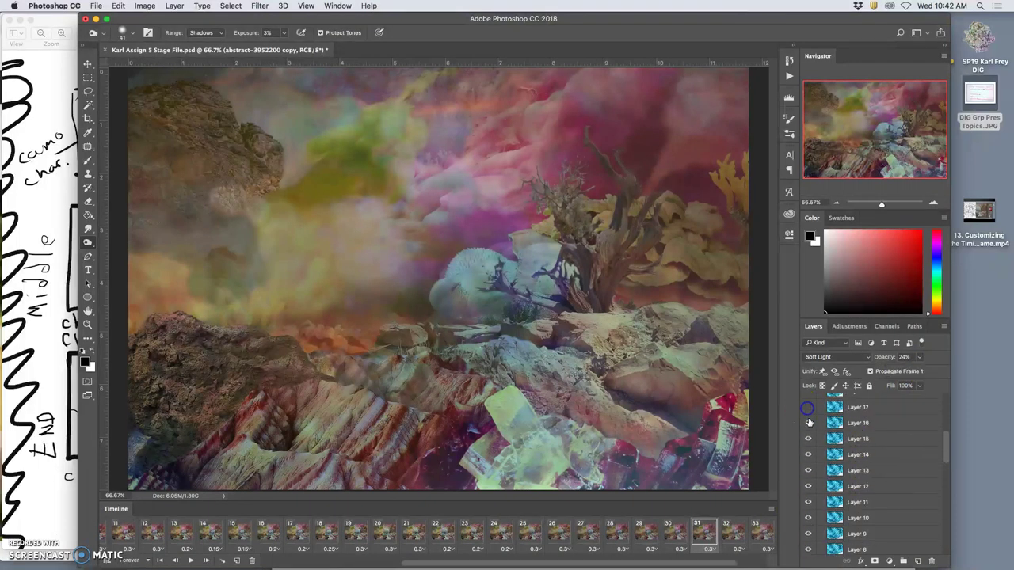
Step: Compare frames 30–32, then hide Layer 16 in frame 32
left_click(736, 532)
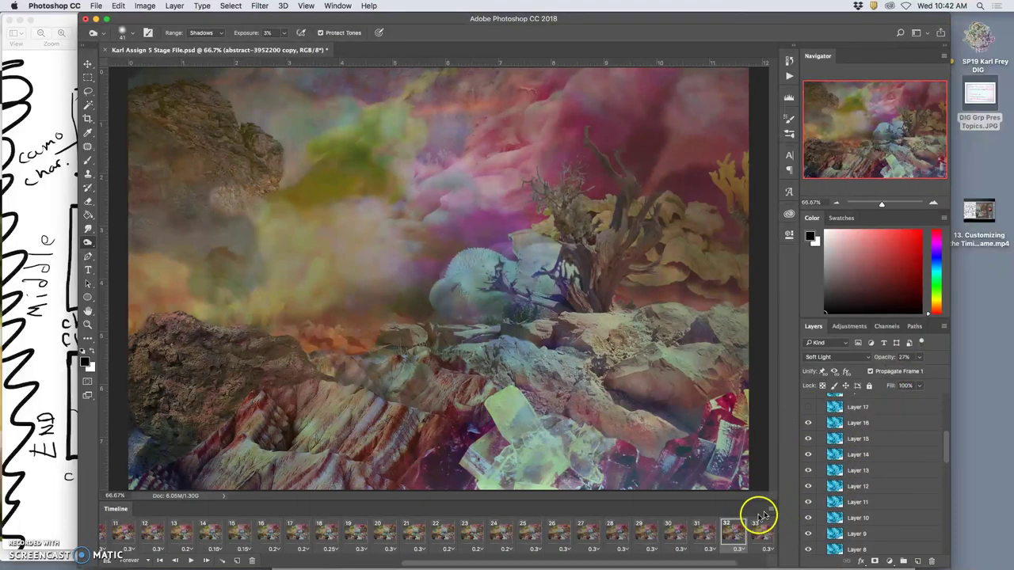
left_click(706, 536)
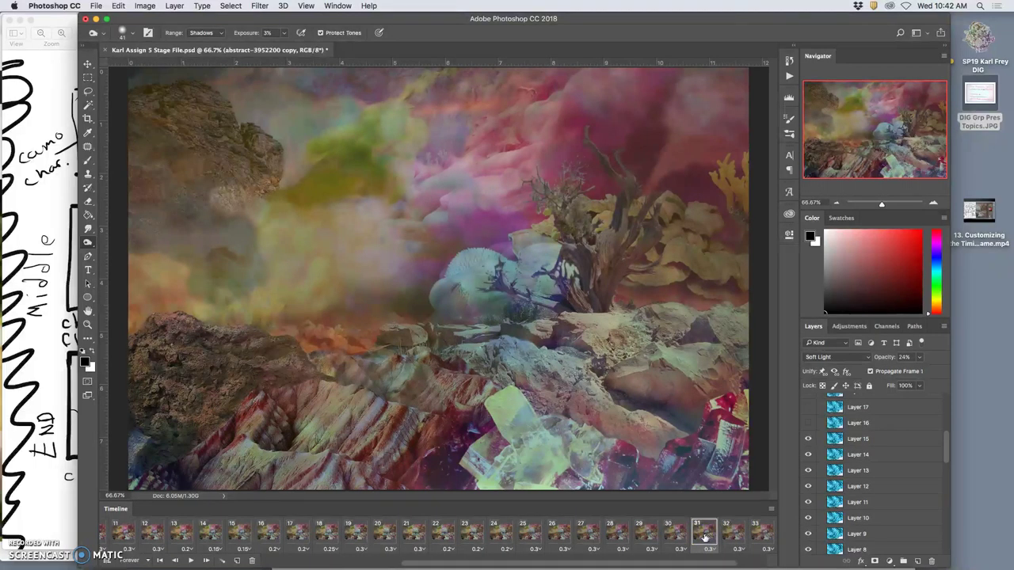
left_click(675, 534)
left_click(705, 536)
left_click(732, 537)
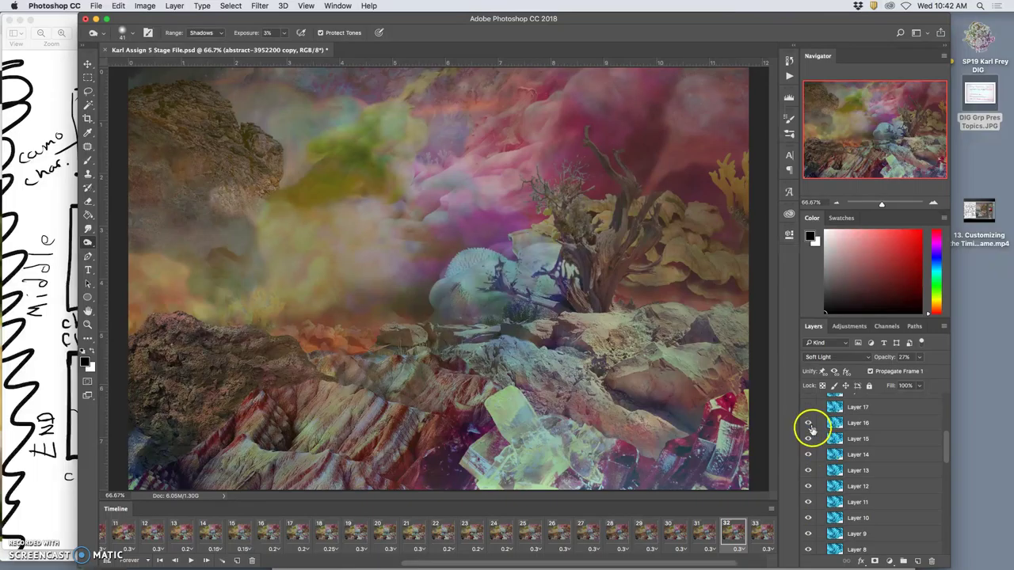
left_click_drag(808, 424, 809, 438)
Step: Check the color-3327344 and abstract-3952200 layers' opacities, then select Layer 5
scroll(830, 502, "down", 5)
left_click(866, 498)
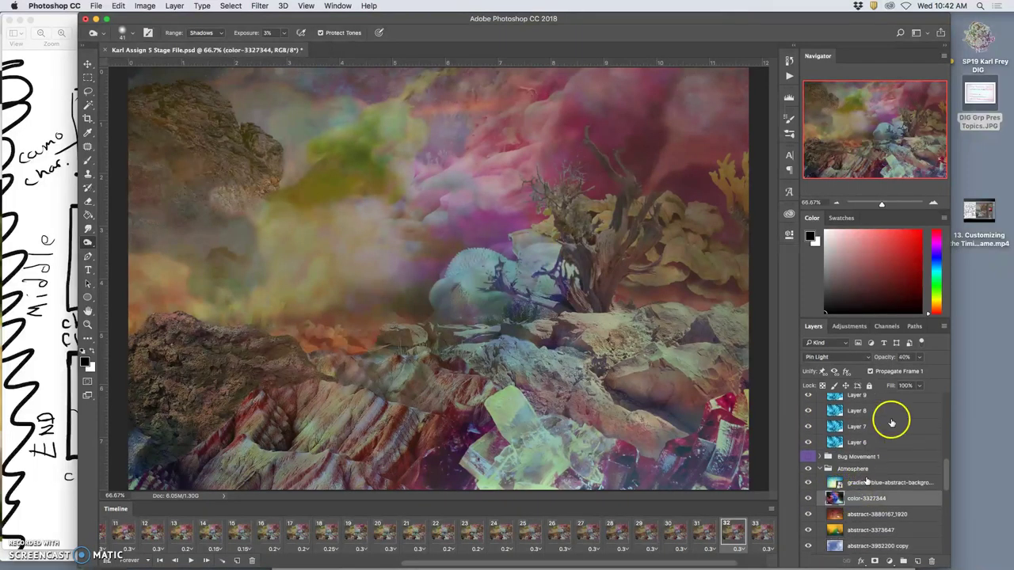
left_click(919, 358)
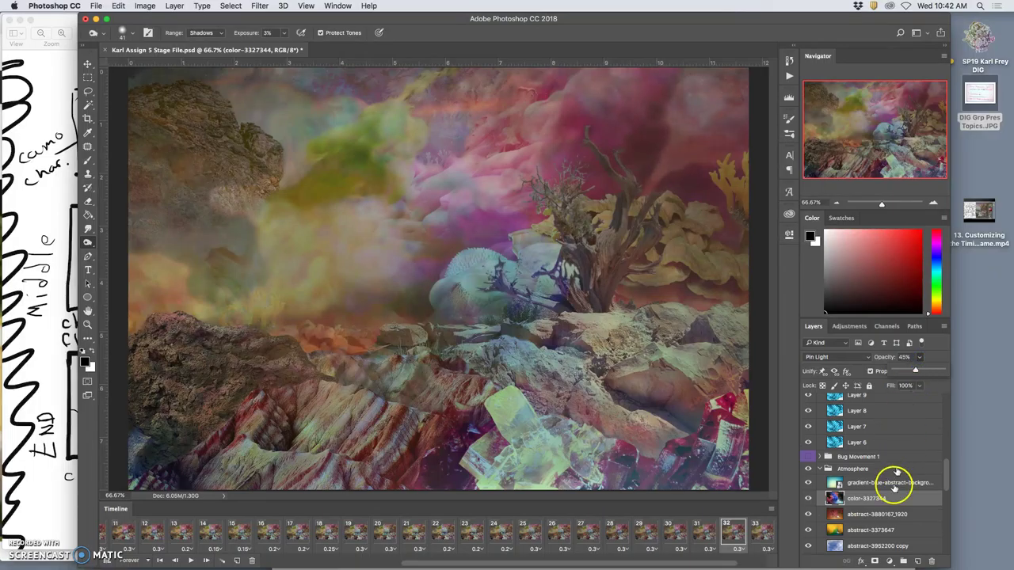
scroll(869, 519, "down", 3)
left_click(868, 501)
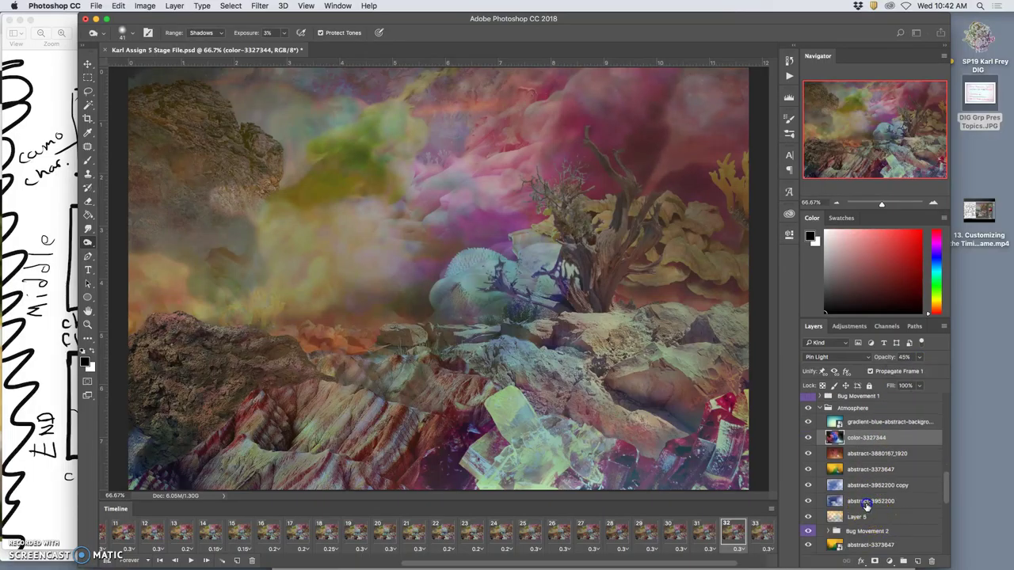
left_click(918, 358)
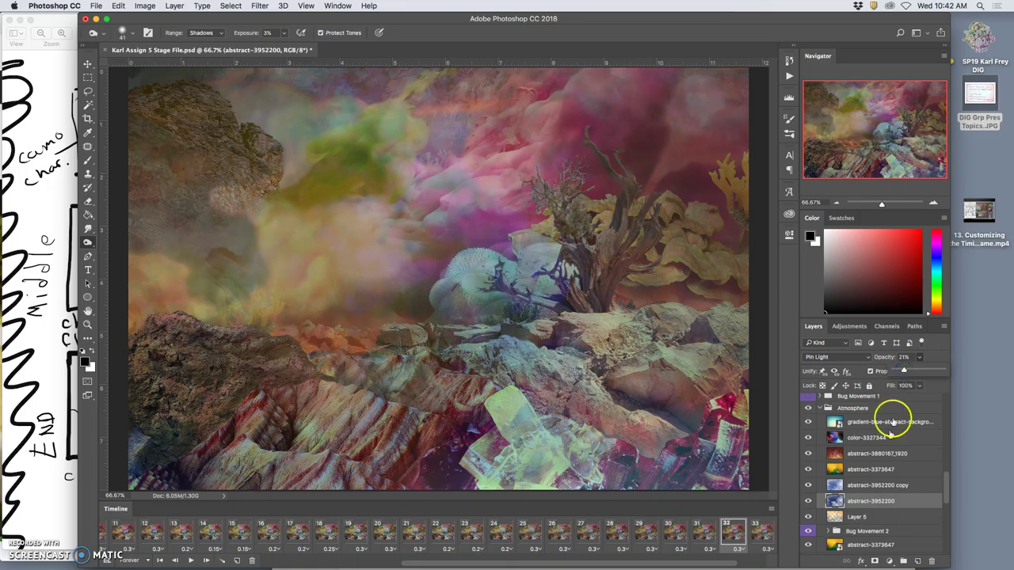
scroll(876, 457, "down", 5)
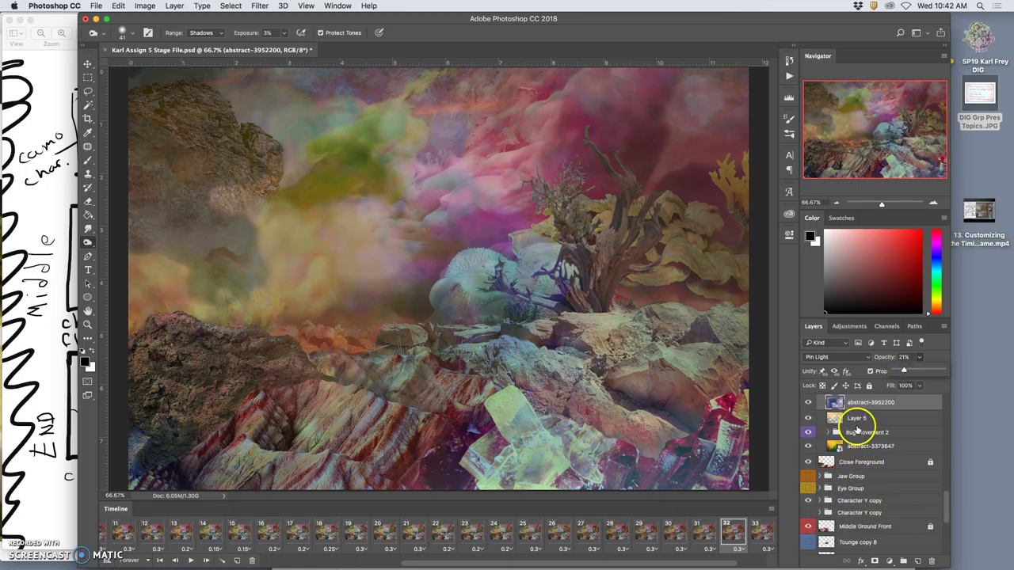
left_click(857, 420)
Step: Set Layer 5's opacity to 43% in frame 32
left_click(919, 358)
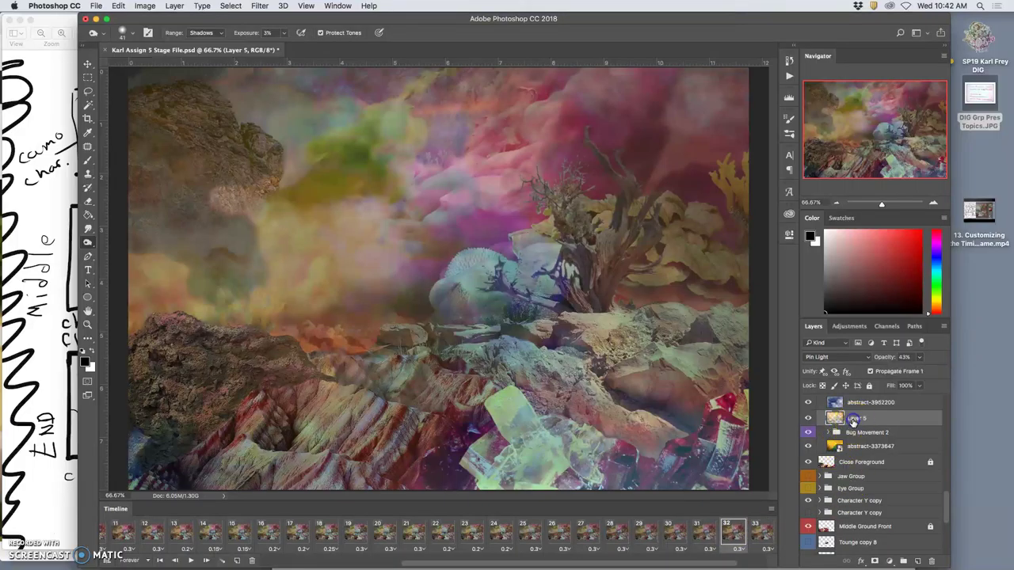
Step: Play the animation to preview the loop
left_click(191, 560)
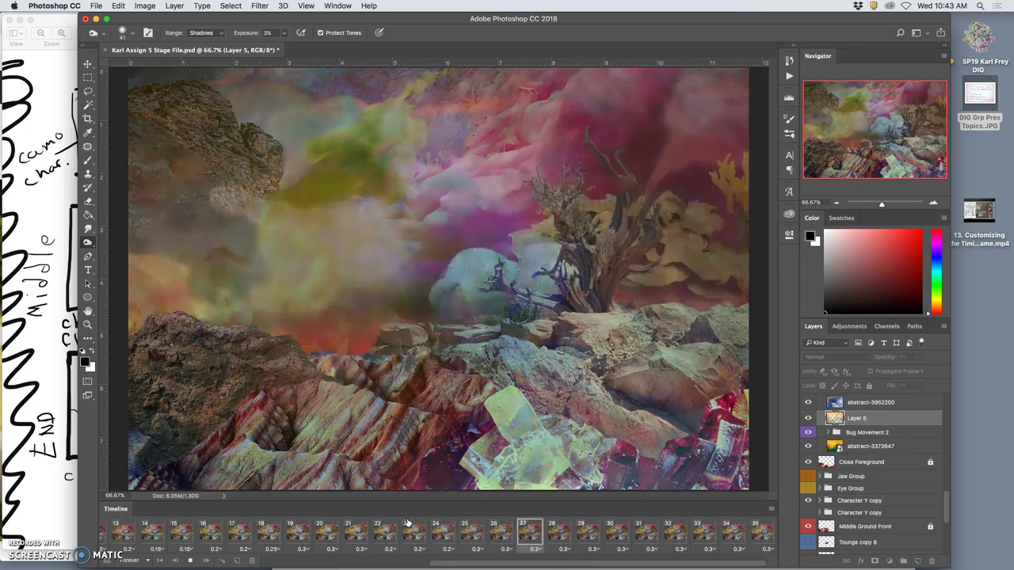
Step: Stop playback and return to frame 32, where Layer 5 shows Pin Light at 43%
left_click(348, 533)
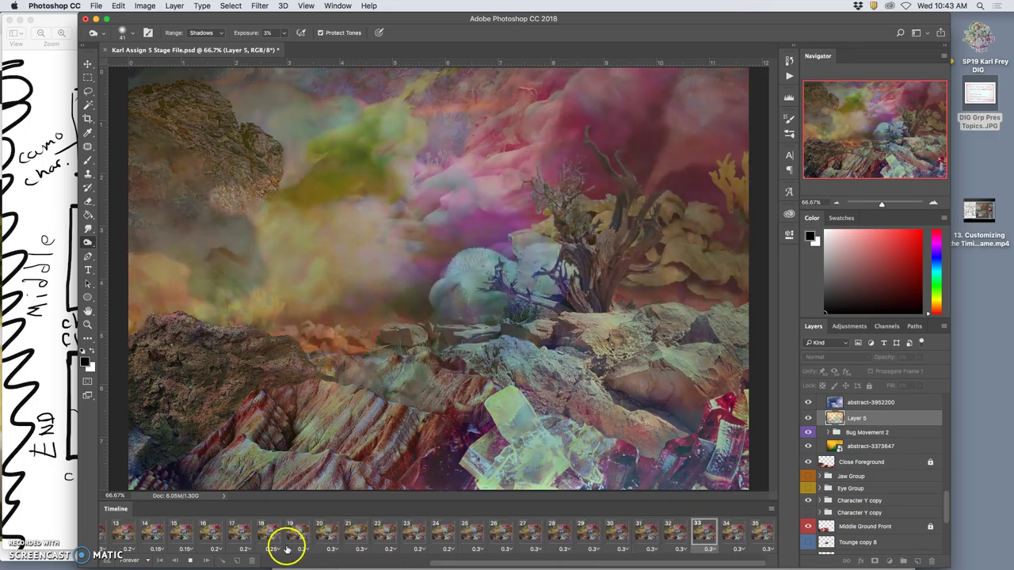
left_click(190, 560)
scroll(565, 530, "right", 5)
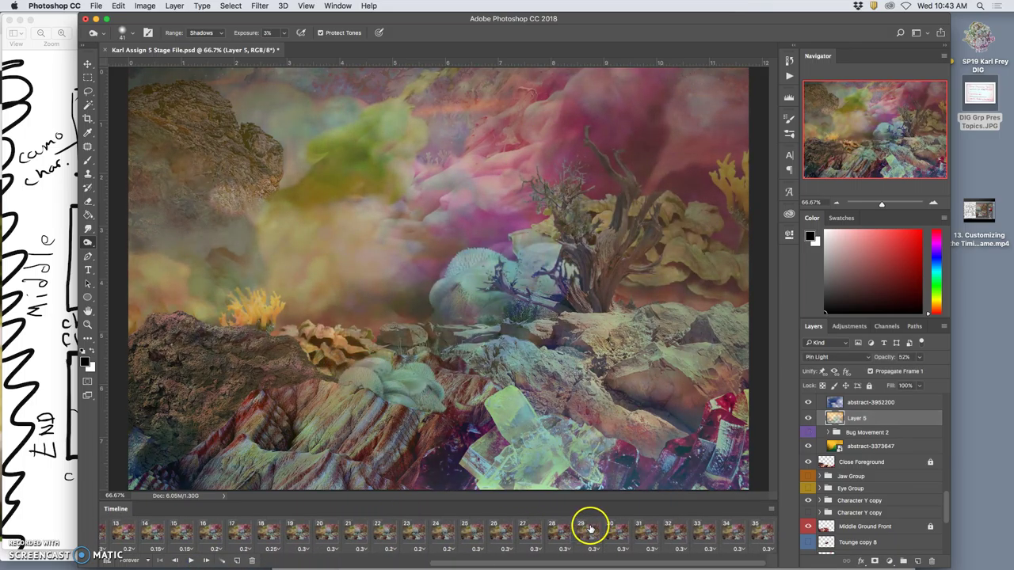
left_click(697, 531)
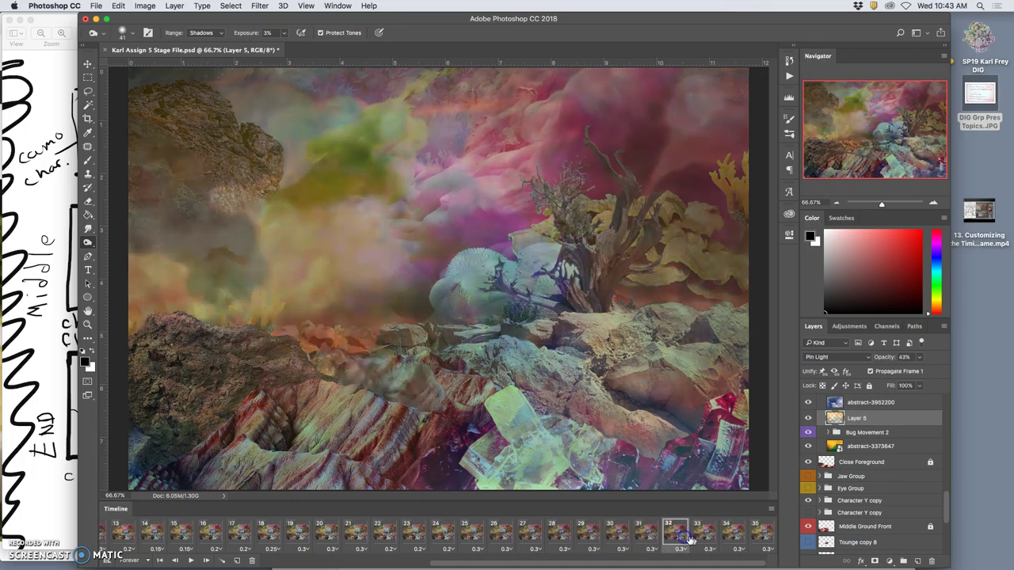